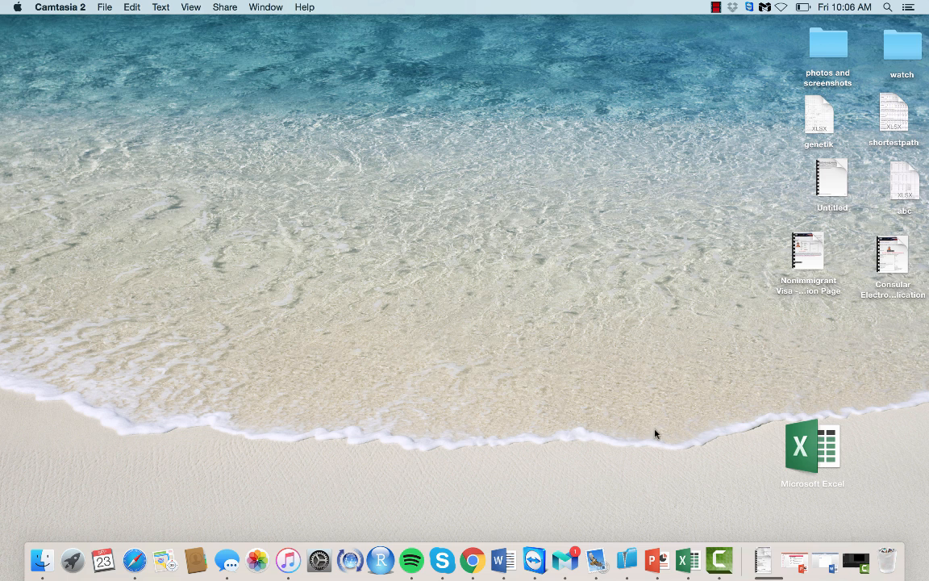
Step: Switch to Microsoft Word and enlarge the blank document's zoom to 175%
{"action": "left_click", "coordinate": [508, 562]}
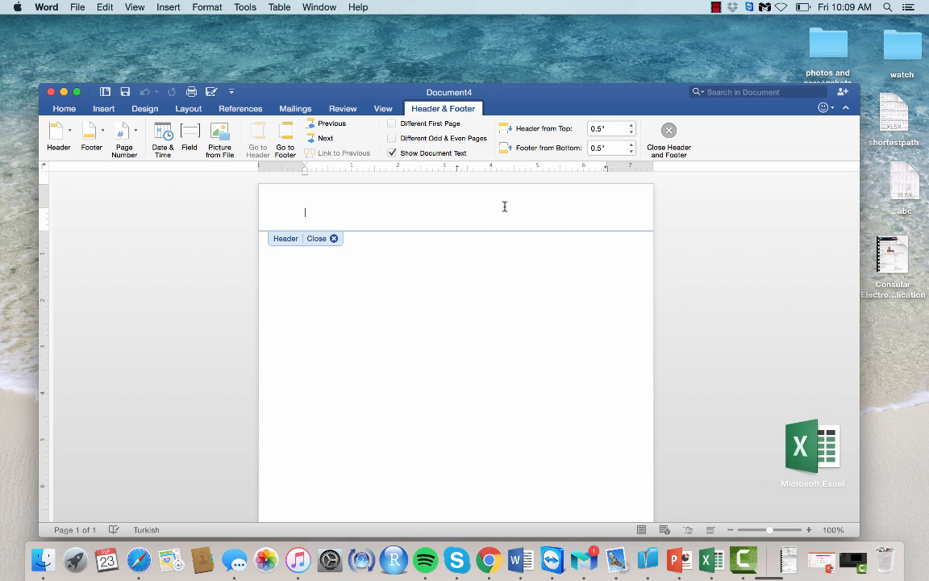
{"action": "key", "text": "super+a"}
{"action": "scroll", "coordinate": [515, 300], "scroll_direction": "down", "scroll_amount": 1}
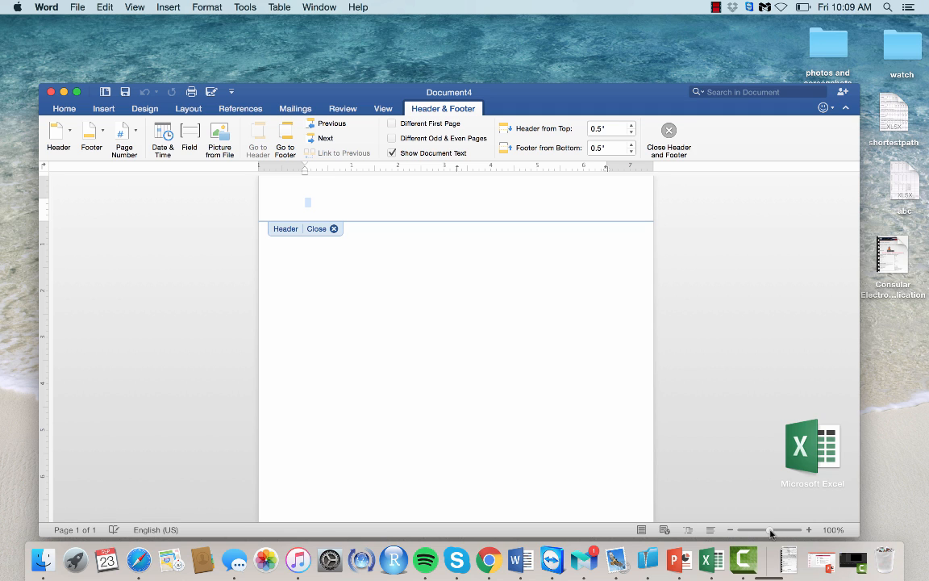
{"action": "left_click_drag", "start_coordinate": [772, 532], "coordinate": [776, 533]}
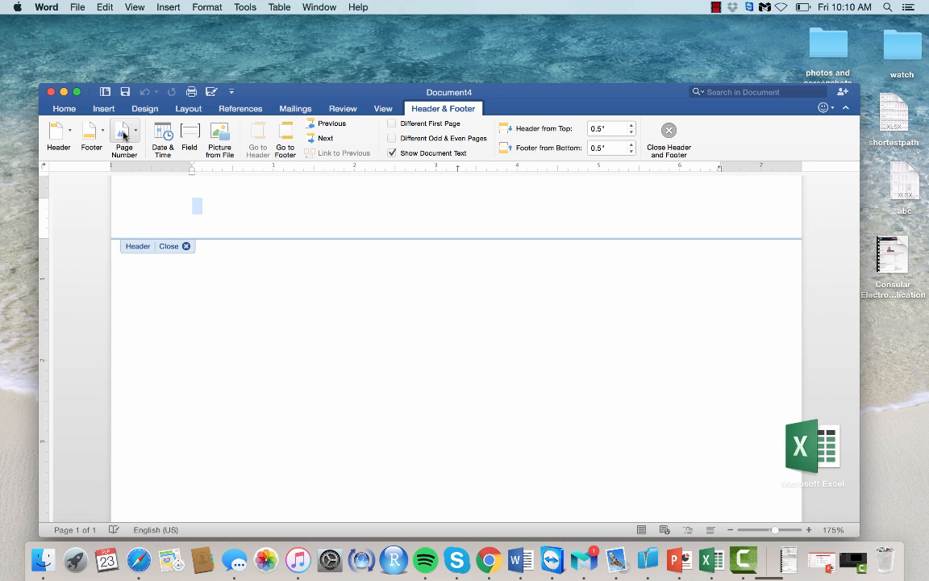
Step: Draw a horizontal line about 0.75" long below the header area while editing the header, and close the header
{"action": "left_click", "coordinate": [104, 110]}
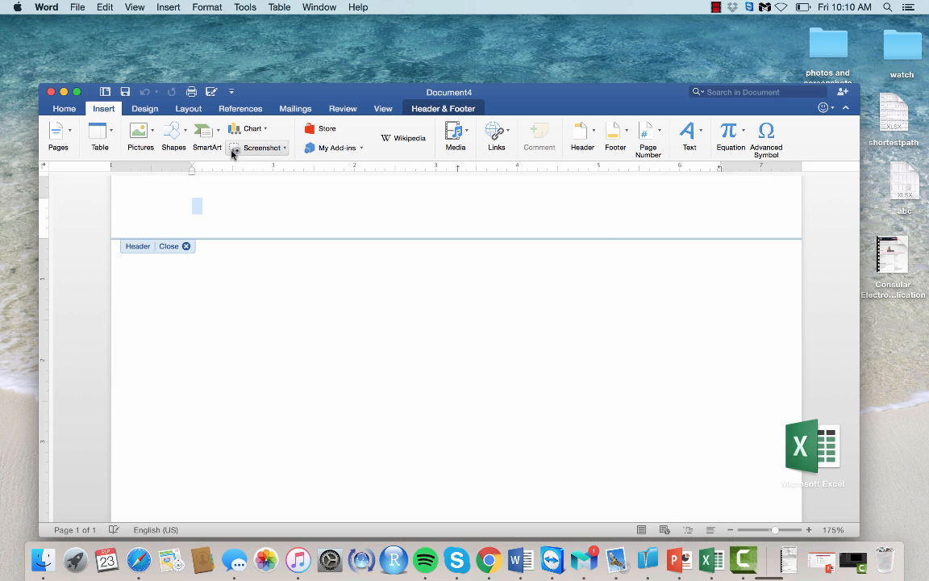
{"action": "left_click", "coordinate": [183, 137]}
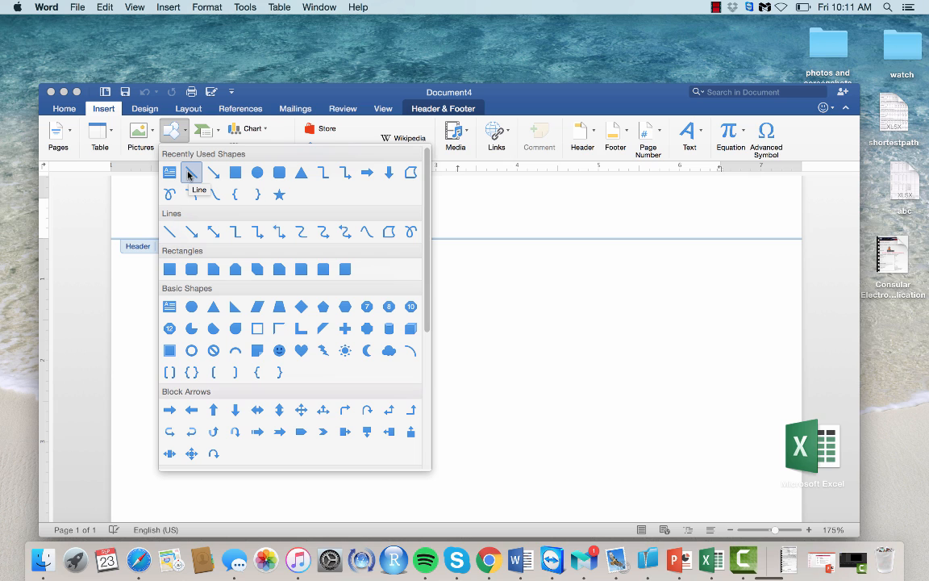
{"action": "left_click", "coordinate": [190, 174]}
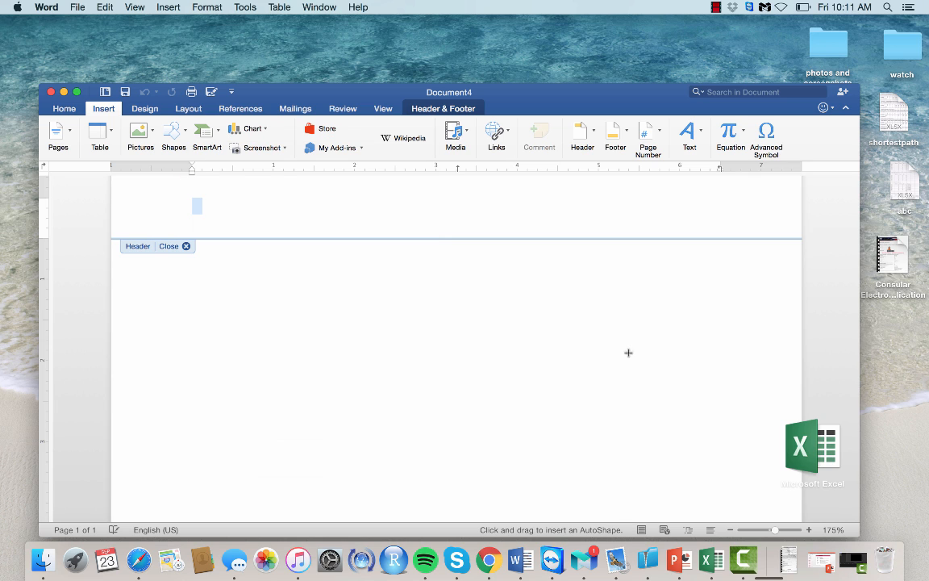
{"action": "left_click_drag", "start_coordinate": [622, 290], "coordinate": [683, 289]}
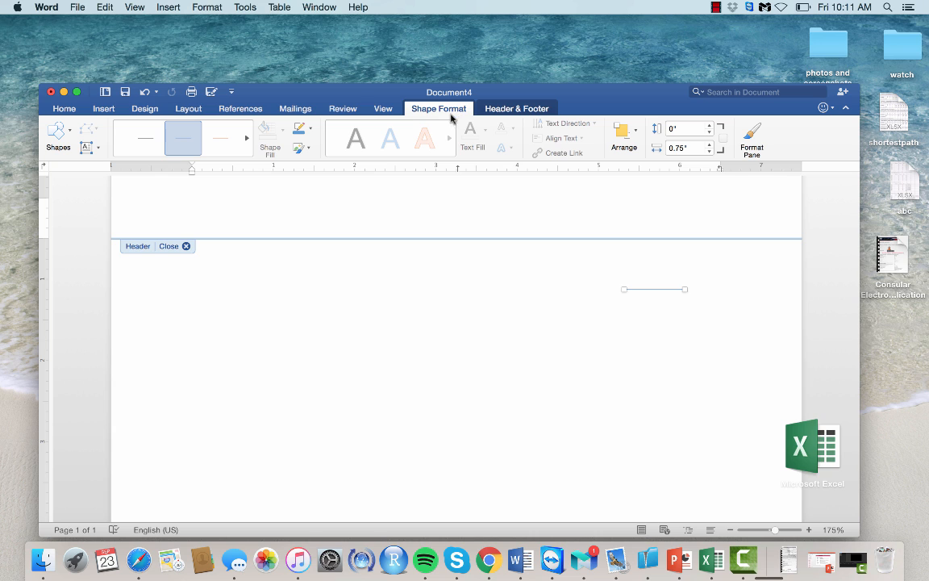
{"action": "left_click", "coordinate": [185, 246]}
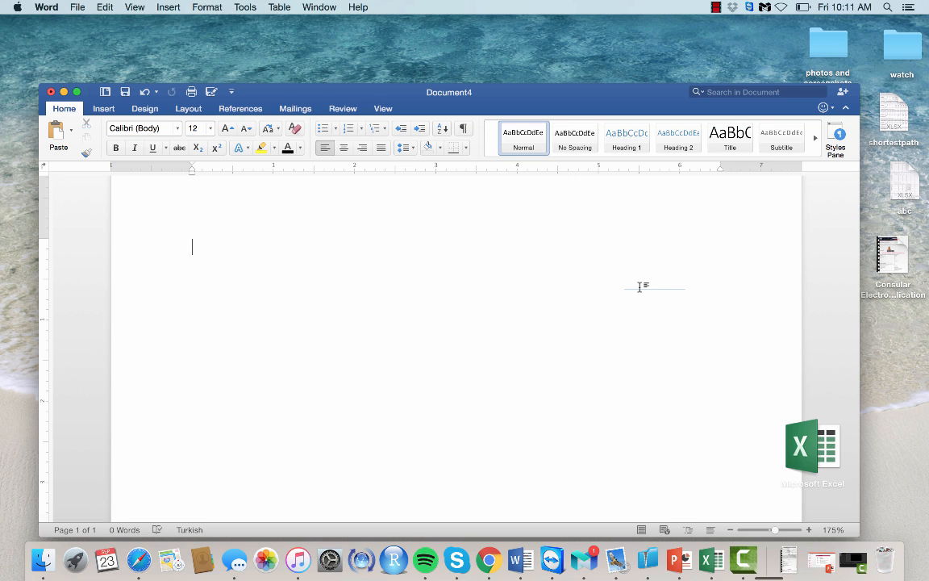
{"action": "left_click", "coordinate": [770, 558]}
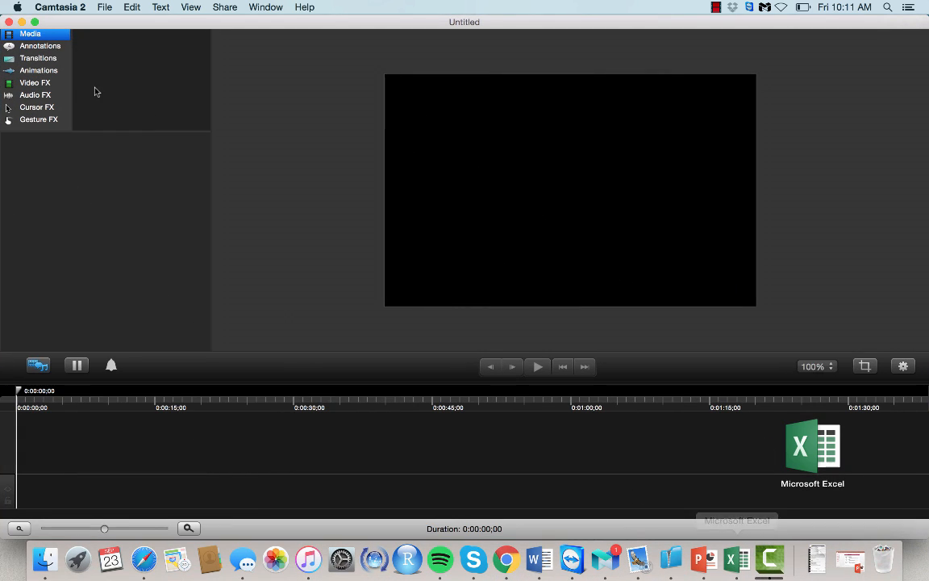
{"action": "left_click", "coordinate": [22, 21]}
{"action": "left_click", "coordinate": [714, 8]}
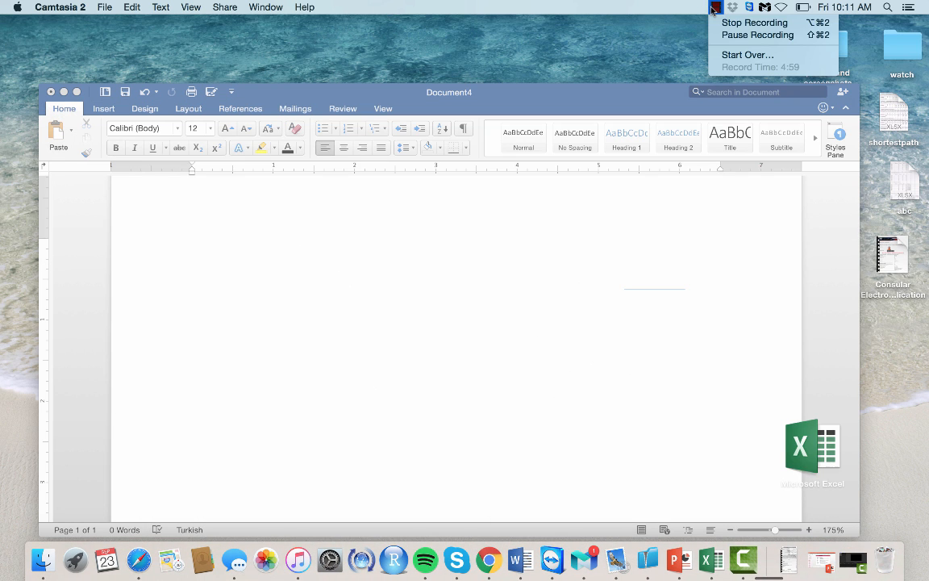
{"action": "left_click", "coordinate": [757, 35]}
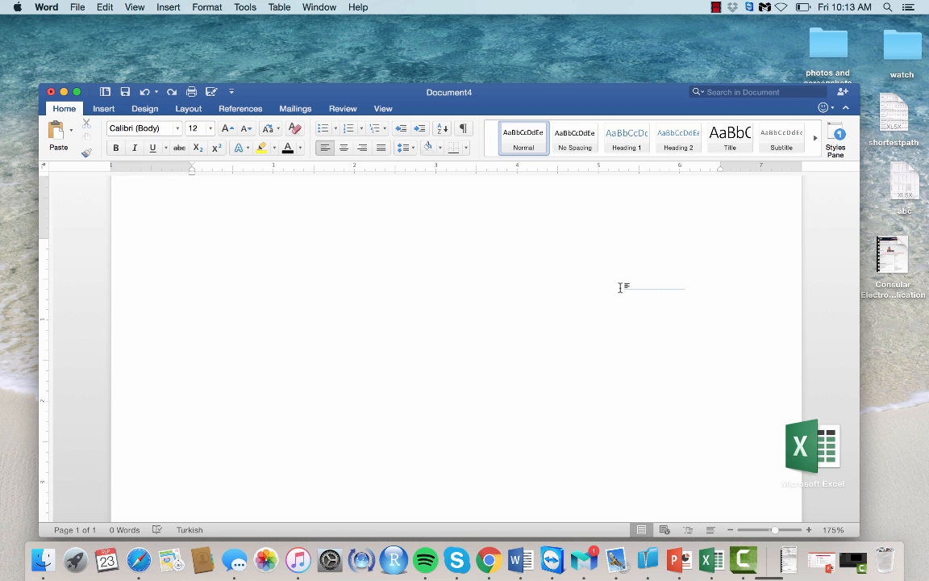
Step: Undo the line drawn while the header was being edited
{"action": "double_click", "coordinate": [680, 289]}
{"action": "key", "text": "super+z"}
{"action": "key", "text": "super+z"}
{"action": "key", "text": "super+z"}
Step: Draw a horizontal line about 0.87" long in the document body, near the page's right margin
{"action": "left_click", "coordinate": [100, 108]}
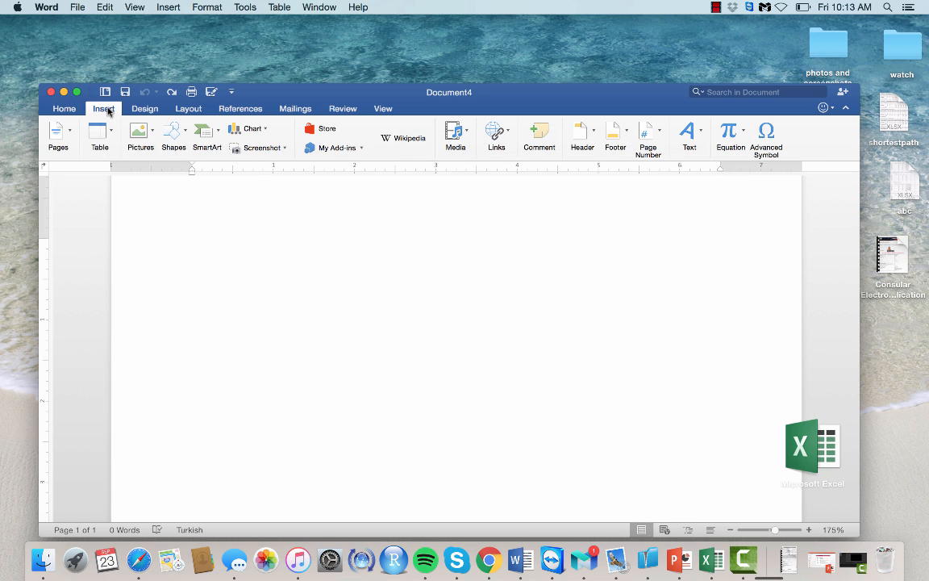
{"action": "left_click", "coordinate": [171, 135]}
{"action": "left_click", "coordinate": [189, 175]}
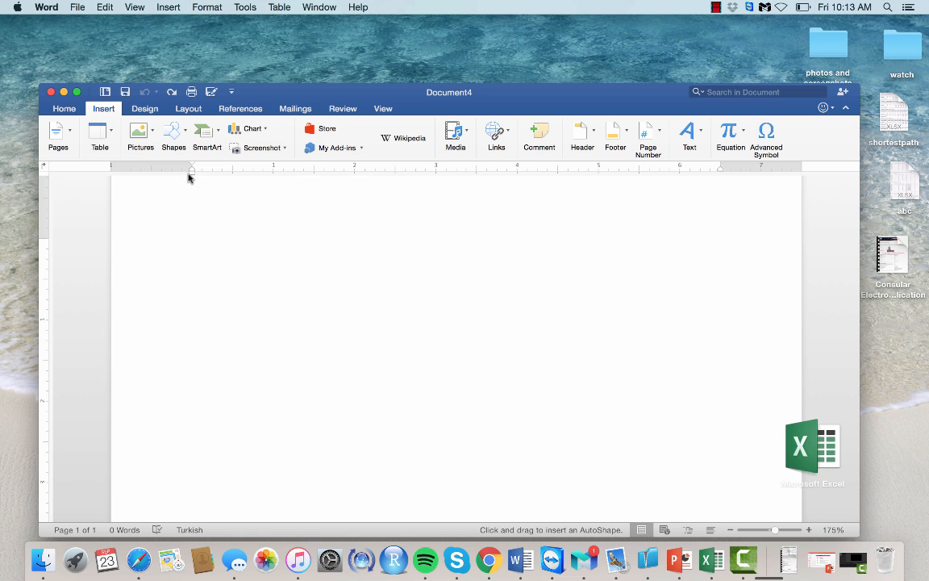
{"action": "left_click_drag", "start_coordinate": [643, 356], "coordinate": [695, 361]}
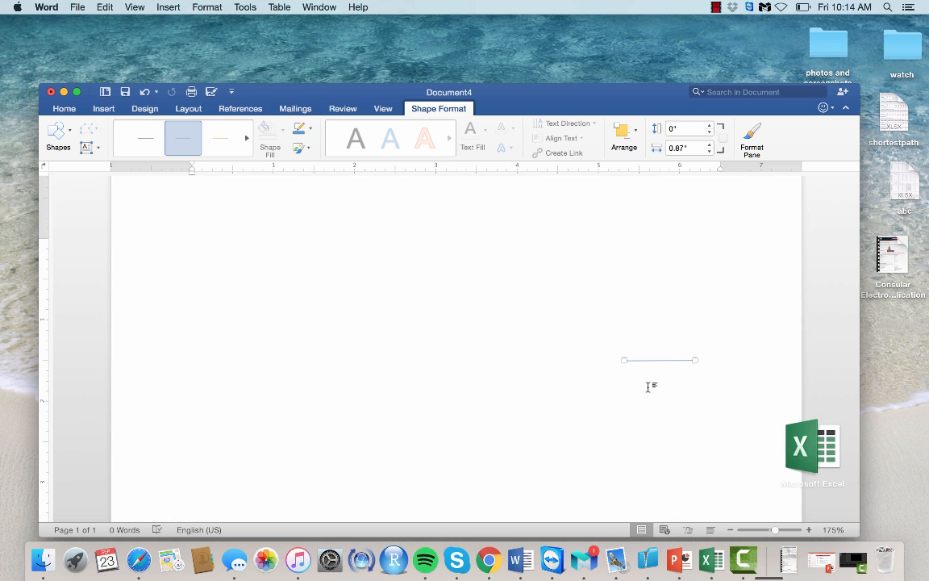
Step: Format the short horizontal line with a 1.5 pt width and black color
{"action": "left_click", "coordinate": [450, 111]}
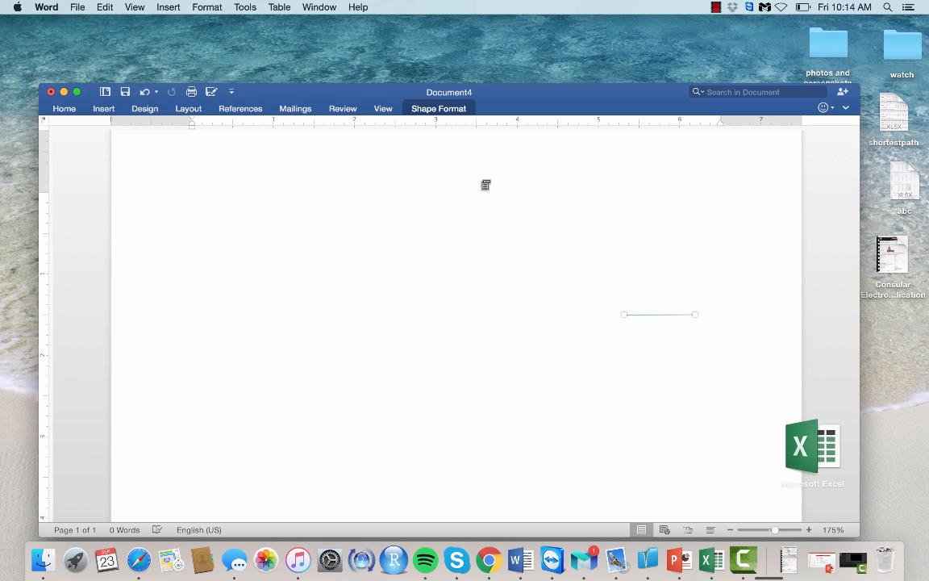
{"action": "left_click", "coordinate": [472, 147]}
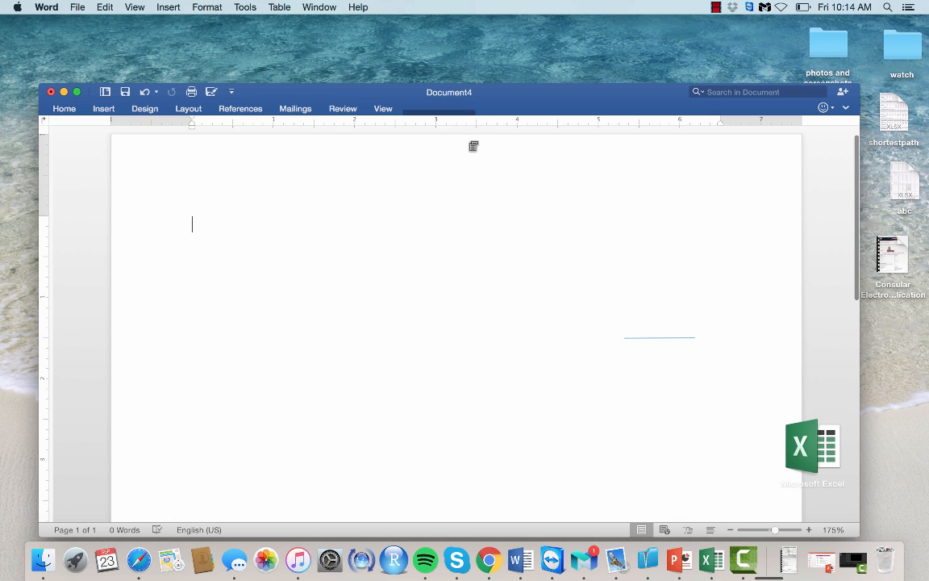
{"action": "left_click", "coordinate": [658, 337]}
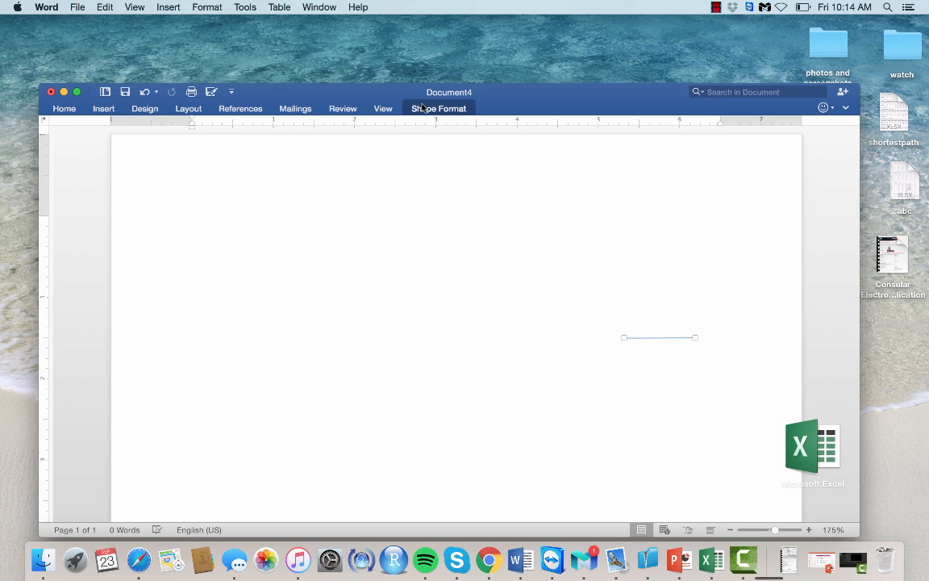
{"action": "left_click", "coordinate": [439, 109]}
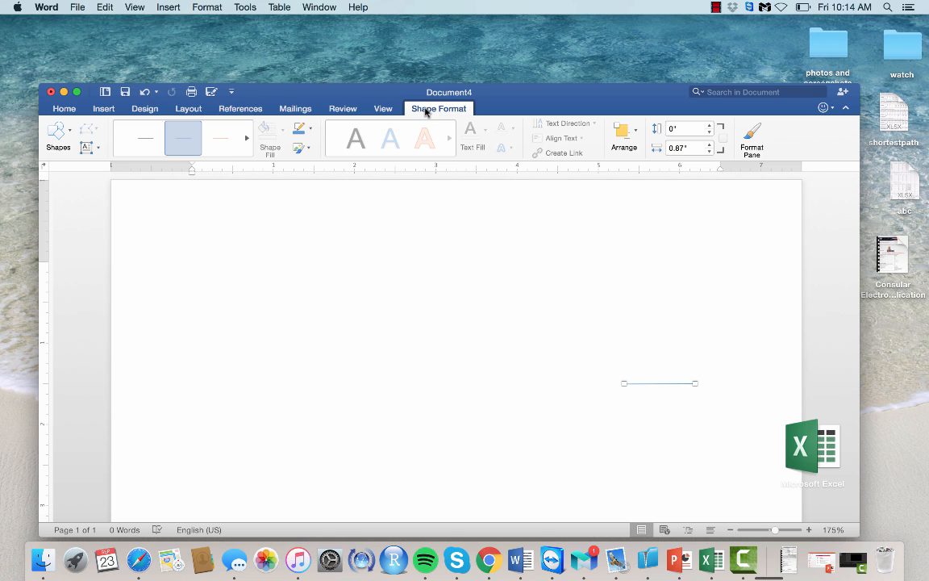
{"action": "left_click", "coordinate": [750, 135]}
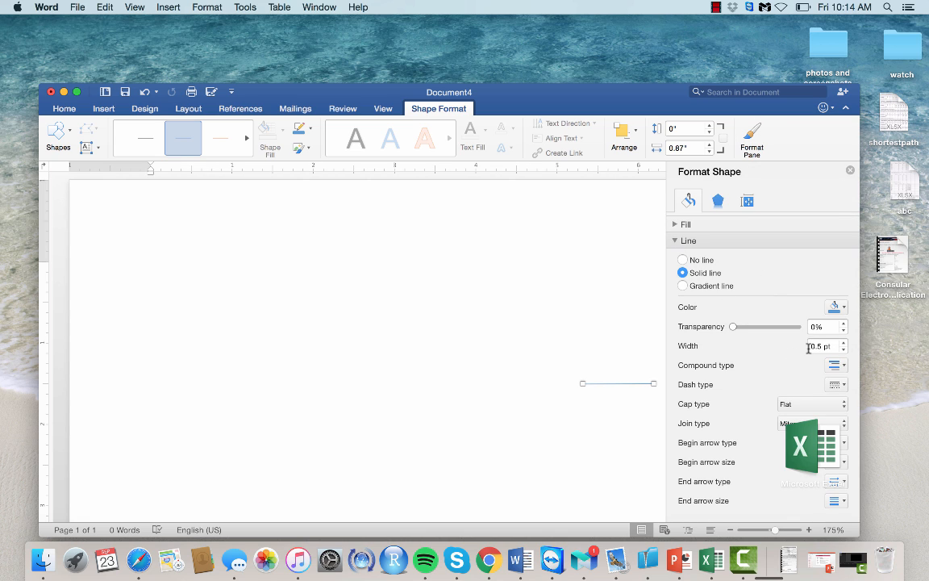
{"action": "left_click", "coordinate": [845, 343]}
{"action": "left_click", "coordinate": [844, 344]}
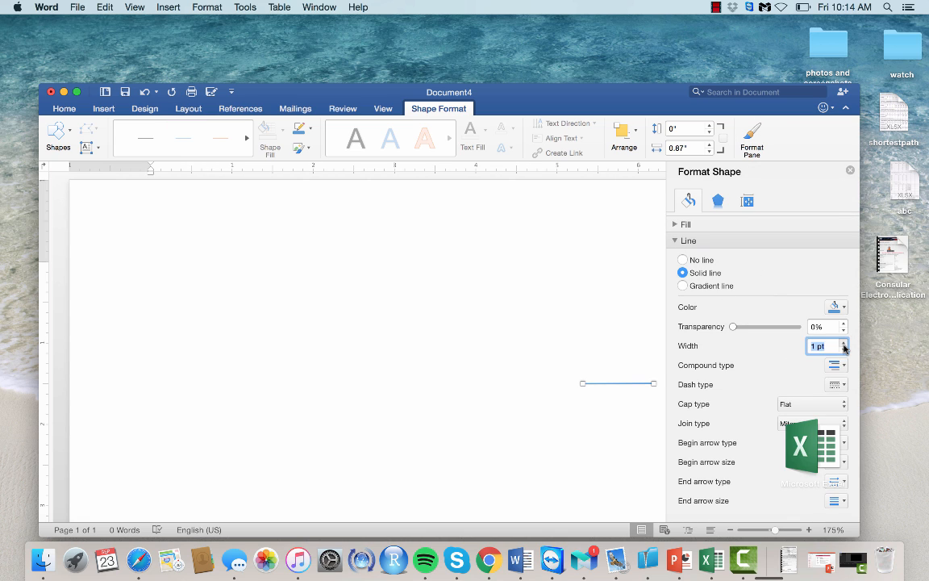
{"action": "left_click", "coordinate": [844, 343]}
{"action": "left_click", "coordinate": [845, 343]}
{"action": "left_click", "coordinate": [836, 311]}
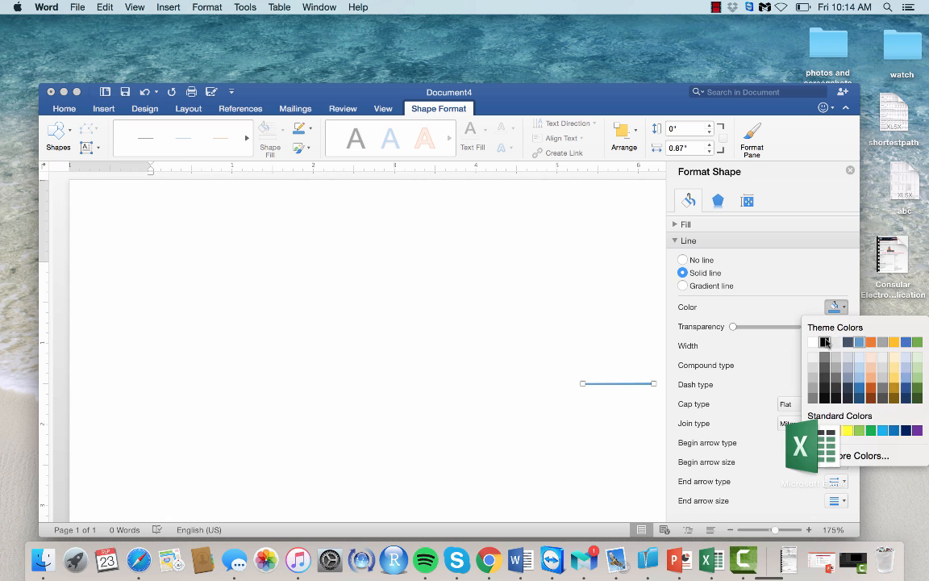
{"action": "left_click", "coordinate": [826, 343]}
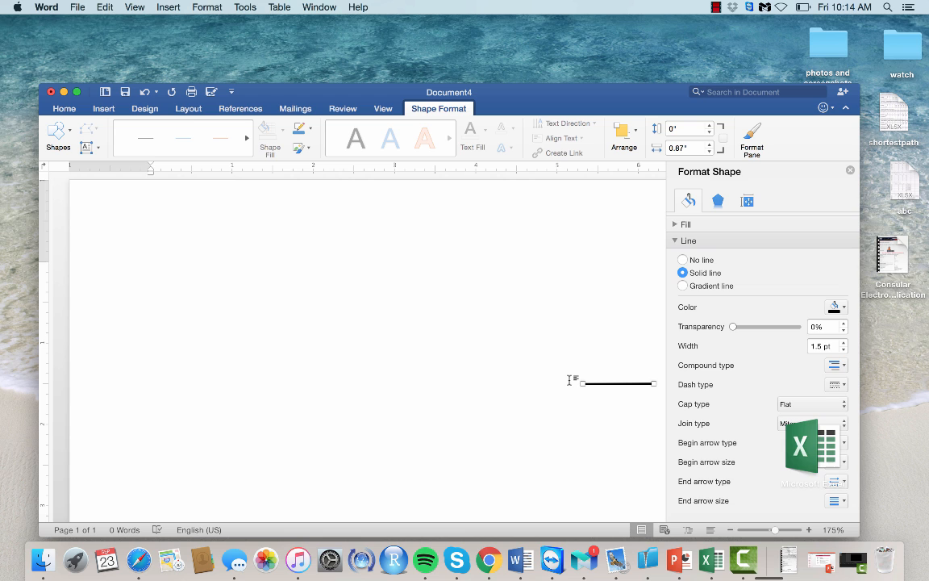
Step: Draw a vertical line about 3.25" long straight down from the right end of the short horizontal line
{"action": "left_click", "coordinate": [104, 109]}
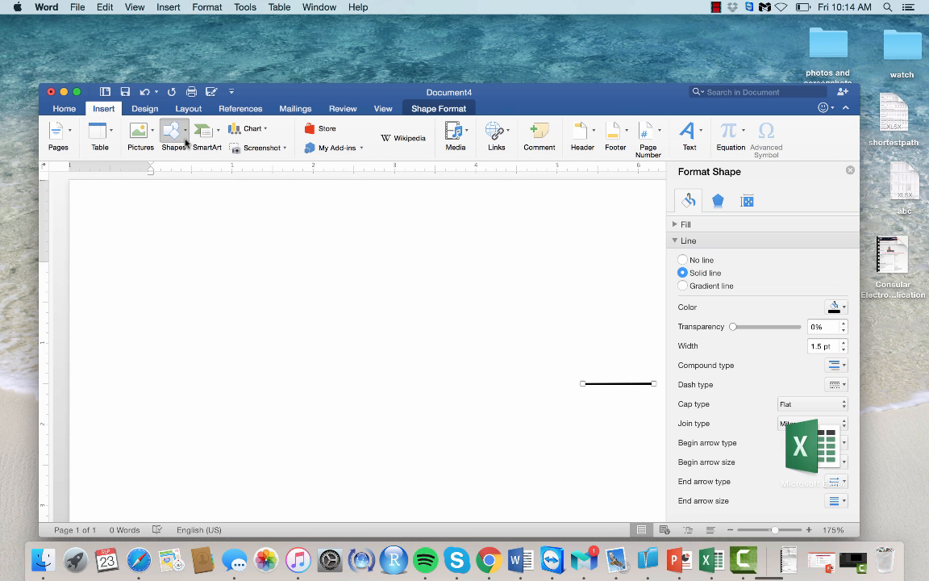
{"action": "left_click", "coordinate": [171, 131]}
{"action": "left_click", "coordinate": [188, 173]}
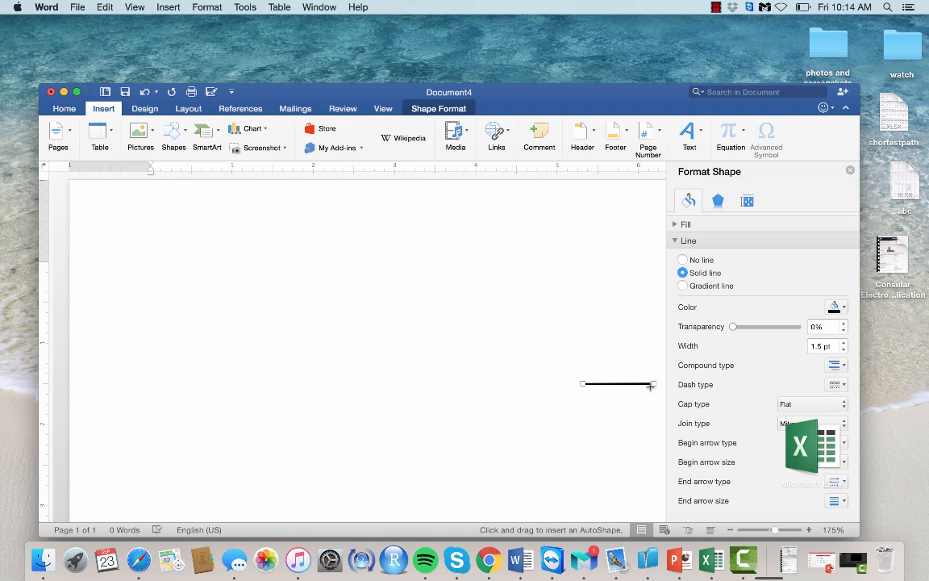
{"action": "left_click_drag", "start_coordinate": [653, 382], "coordinate": [538, 483]}
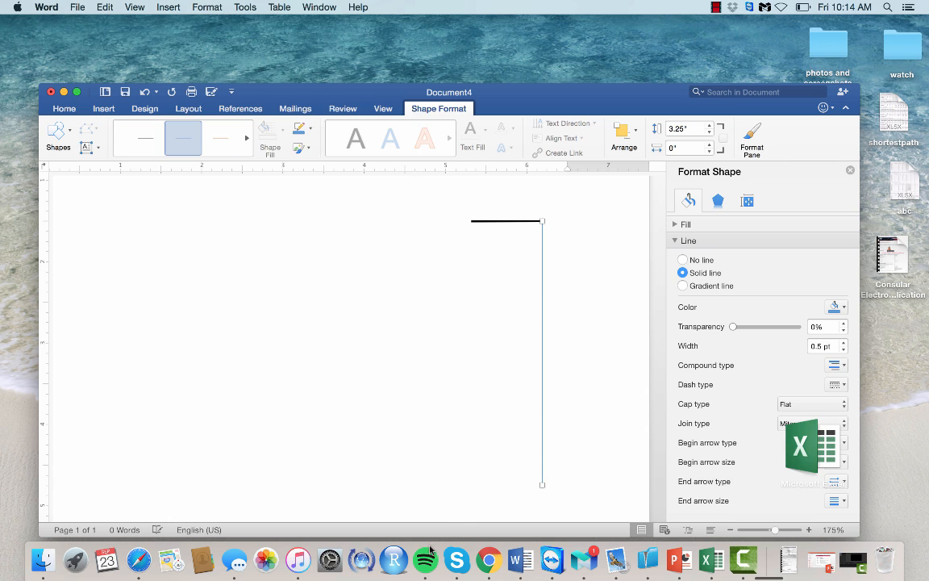
Step: Format the vertical line with a 1.5 pt width and black color, and deselect it
{"action": "left_click", "coordinate": [843, 343]}
{"action": "left_click", "coordinate": [843, 344]}
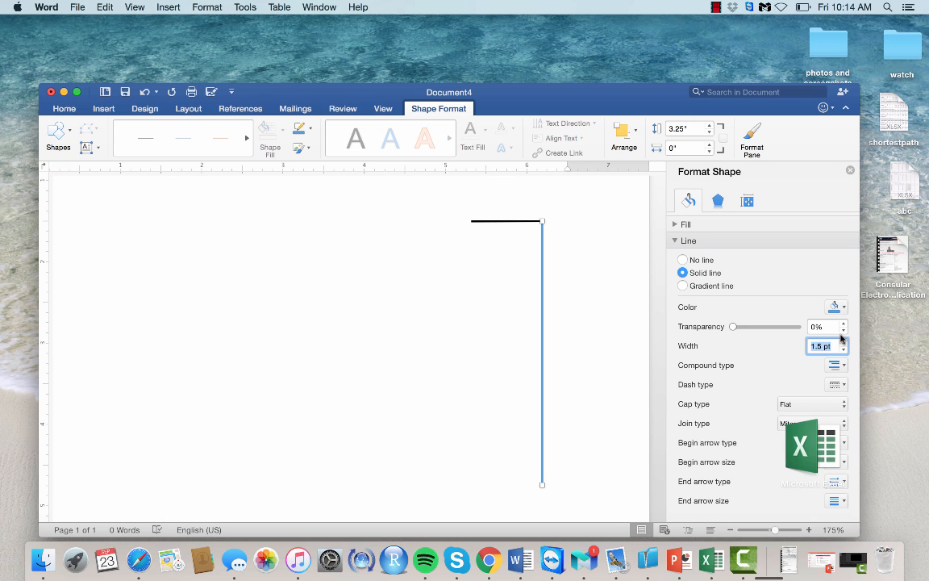
{"action": "left_click", "coordinate": [838, 307]}
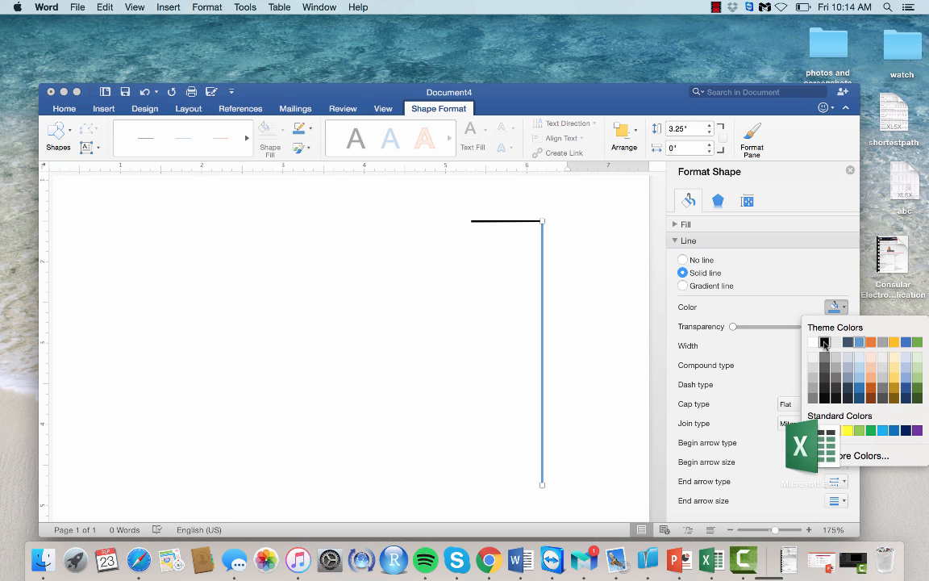
{"action": "left_click", "coordinate": [824, 343]}
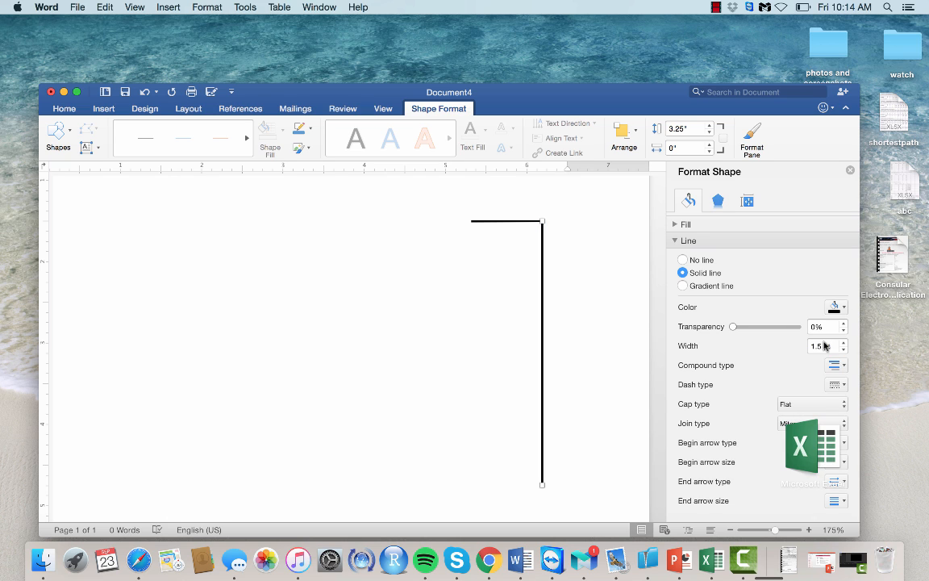
{"action": "left_click", "coordinate": [495, 391]}
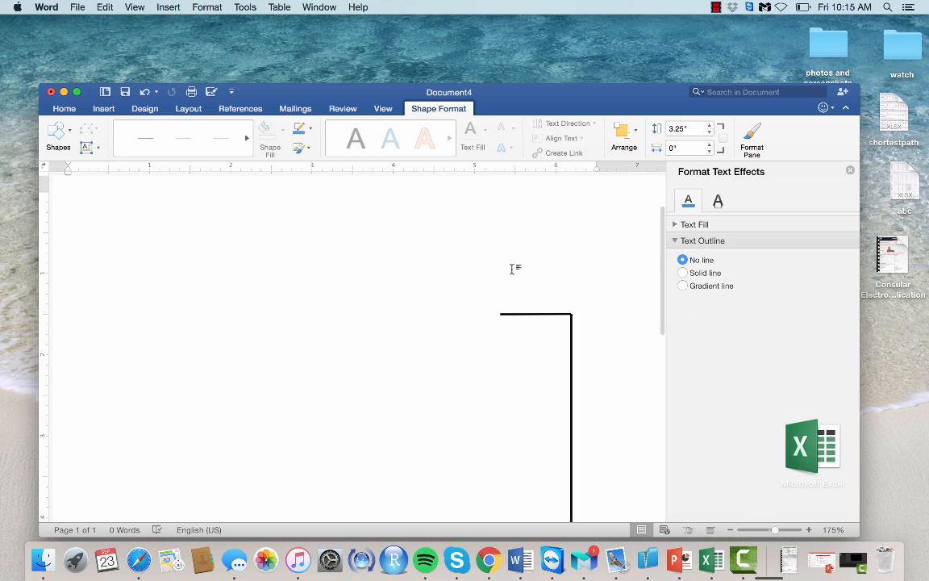
{"action": "left_click", "coordinate": [551, 313]}
{"action": "left_click", "coordinate": [588, 342]}
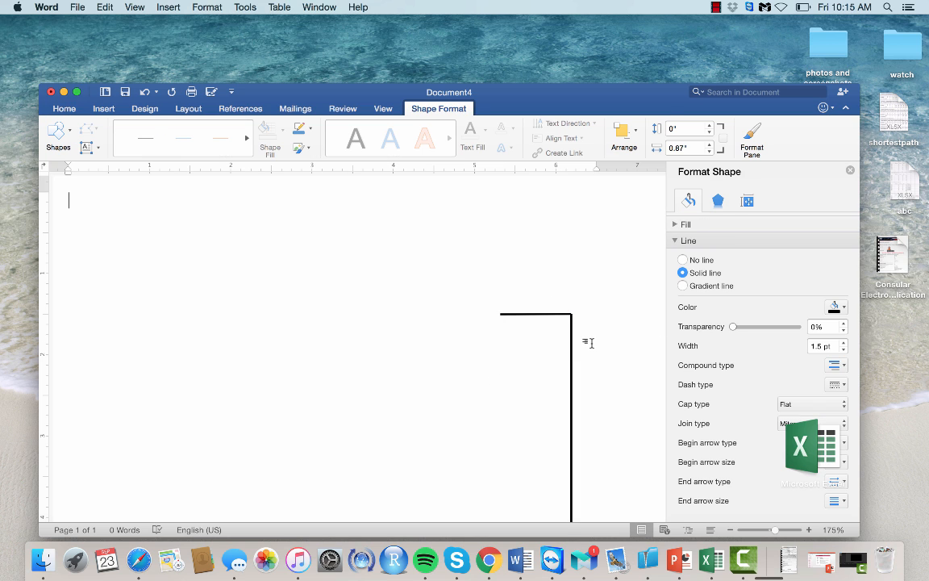
Step: Draw a circle about 0.38" in diameter over the upper part of the vertical line
{"action": "scroll", "coordinate": [580, 334], "scroll_direction": "down", "scroll_amount": 2}
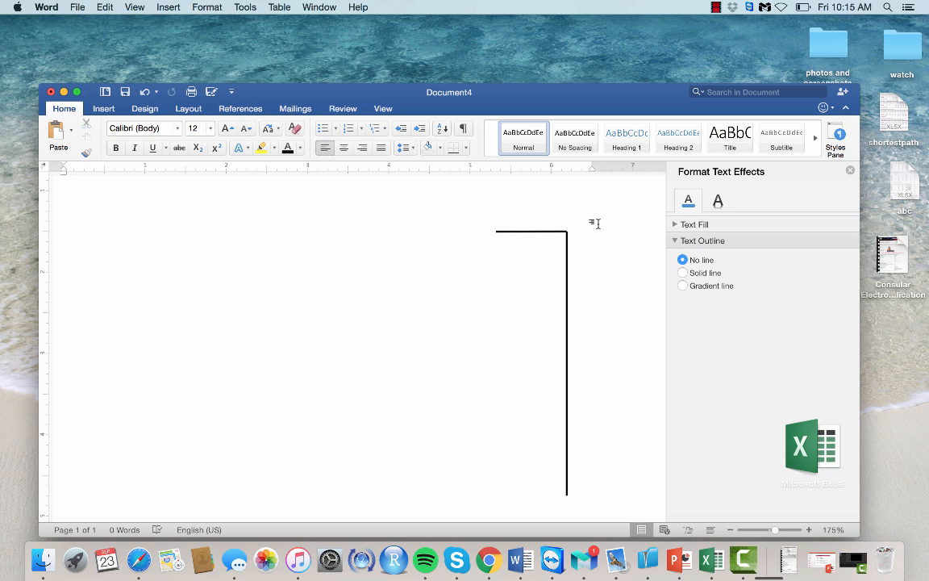
{"action": "left_click", "coordinate": [98, 106]}
{"action": "left_click", "coordinate": [172, 132]}
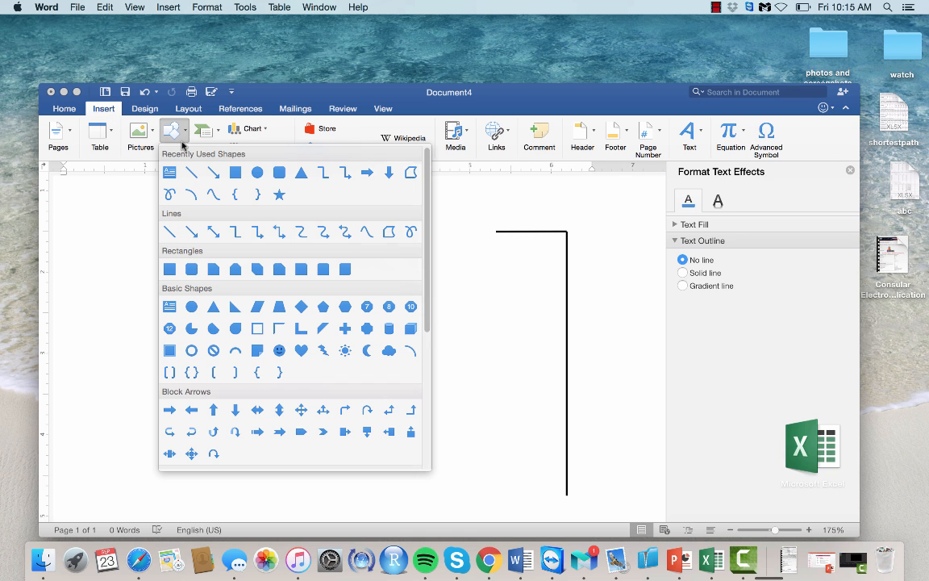
{"action": "left_click", "coordinate": [259, 176]}
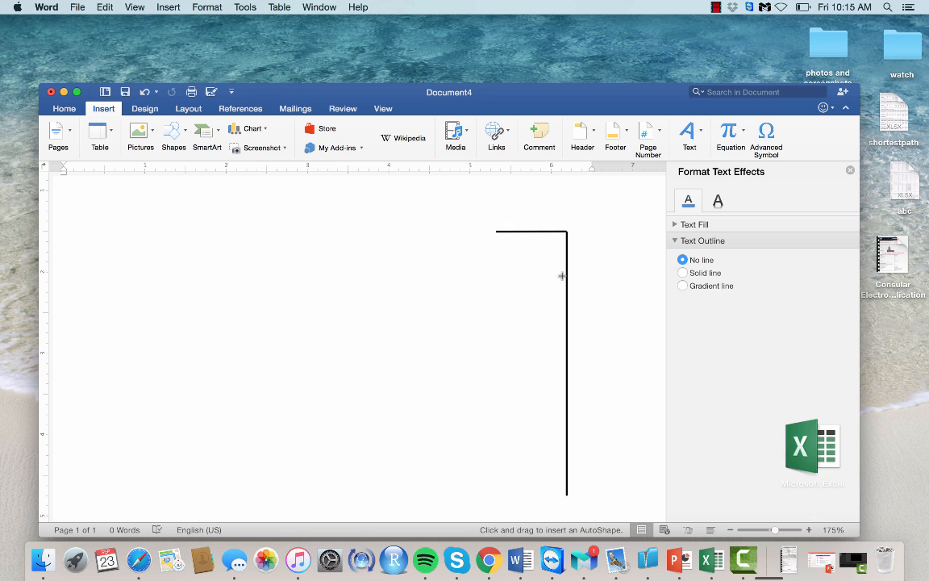
{"action": "scroll", "coordinate": [553, 269], "scroll_direction": "up", "scroll_amount": 2}
{"action": "left_click_drag", "start_coordinate": [557, 272], "coordinate": [578, 298]}
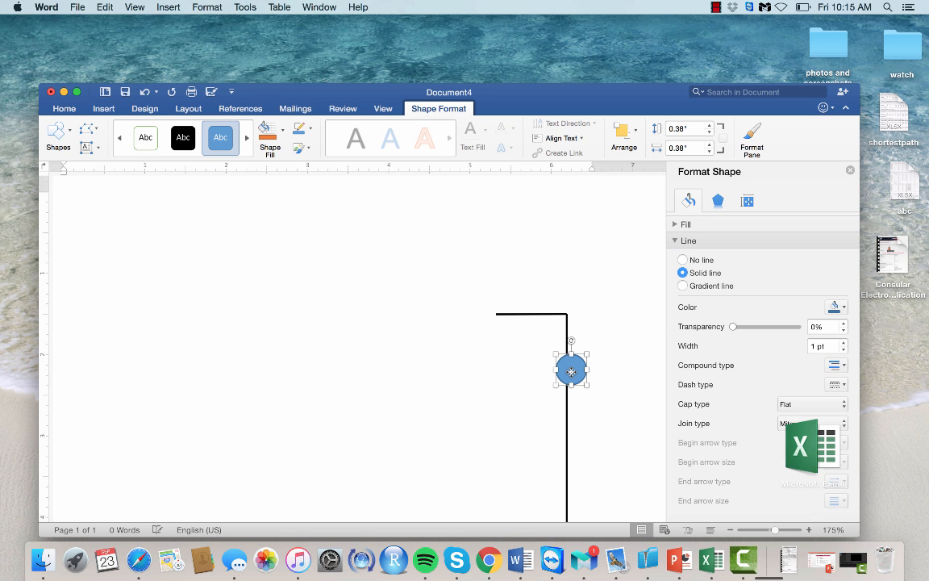
Step: Adjust the circle's position on the vertical line and enlarge it to about 0.5" in diameter, centered on the line
{"action": "left_click_drag", "start_coordinate": [570, 373], "coordinate": [570, 374]}
{"action": "left_click_drag", "start_coordinate": [567, 371], "coordinate": [566, 372]}
{"action": "key", "text": "super+z"}
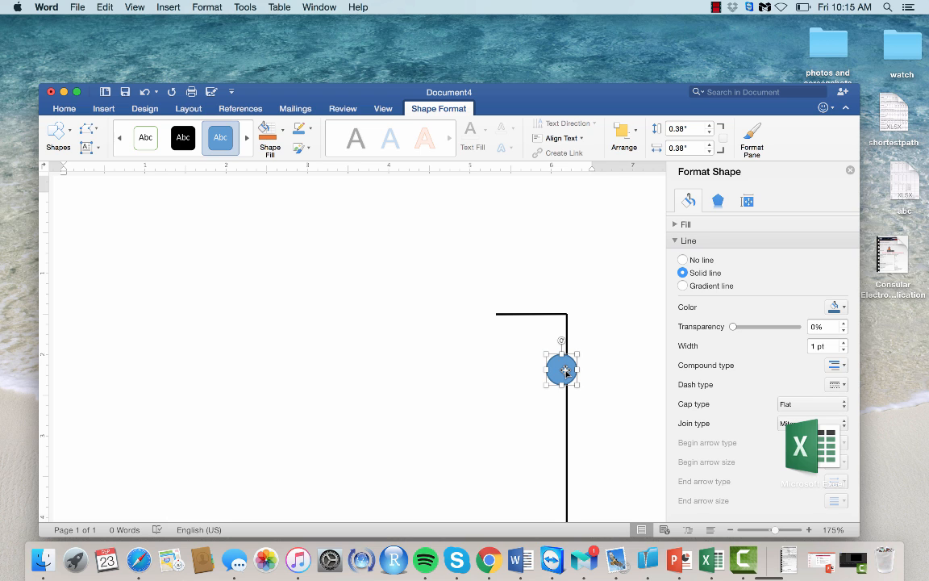
{"action": "key", "text": "Right"}
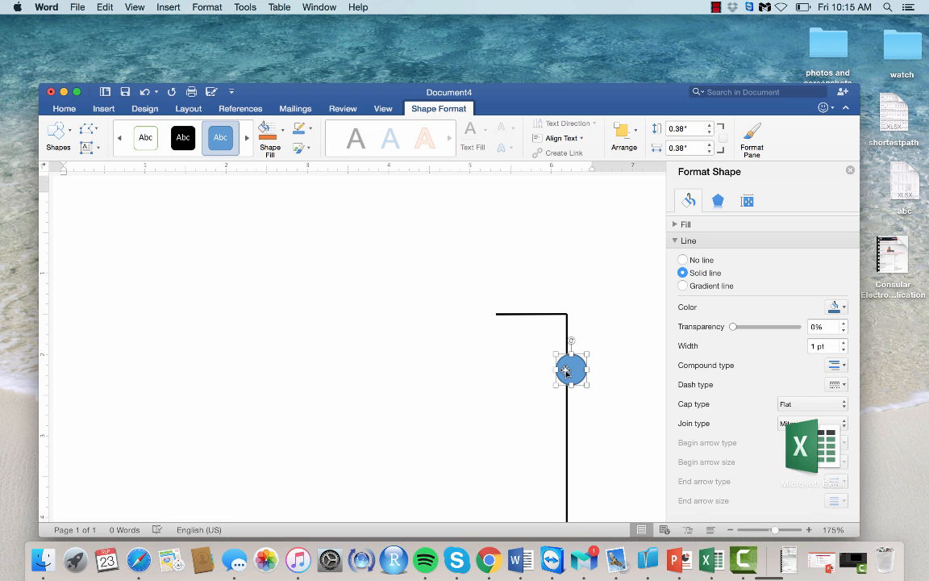
{"action": "left_click_drag", "start_coordinate": [566, 371], "coordinate": [572, 368]}
{"action": "key", "text": "Left"}
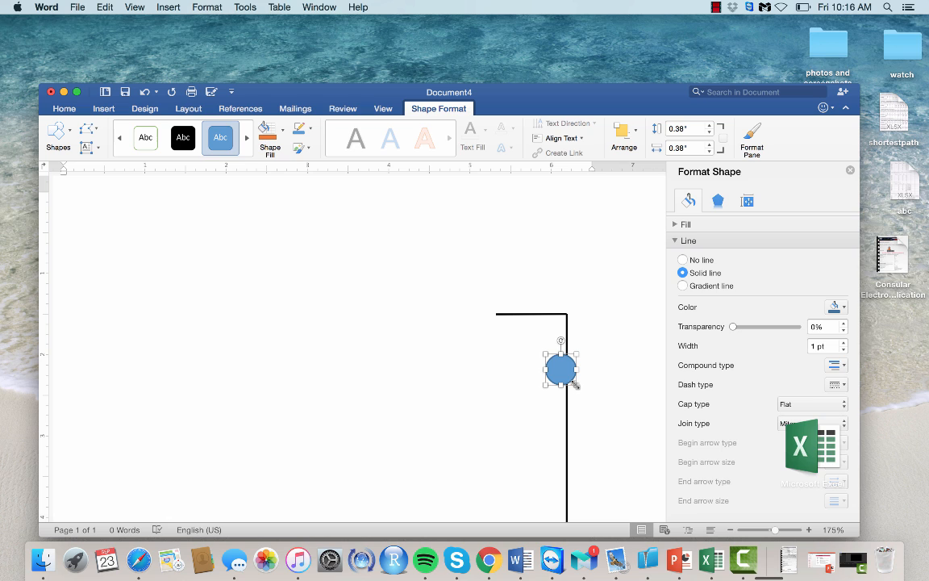
{"action": "left_click_drag", "start_coordinate": [577, 386], "coordinate": [581, 390]}
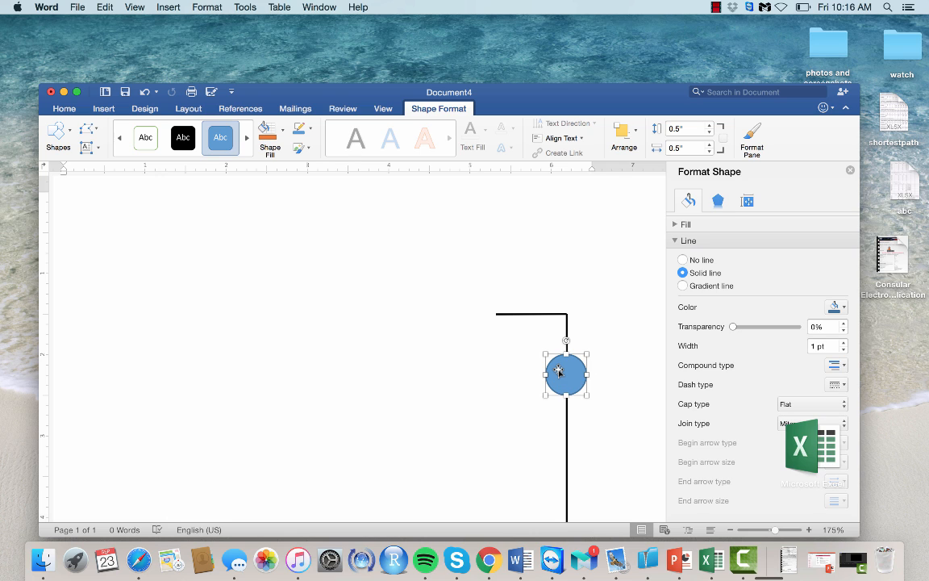
Step: Format the circle's outline with a 1.5 pt width and black color
{"action": "left_click", "coordinate": [845, 342]}
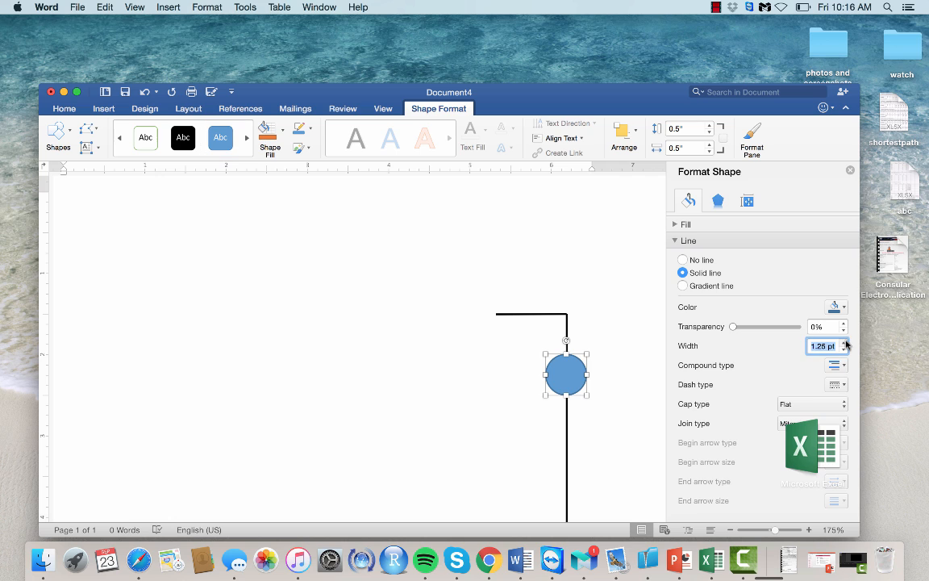
{"action": "left_click", "coordinate": [845, 342]}
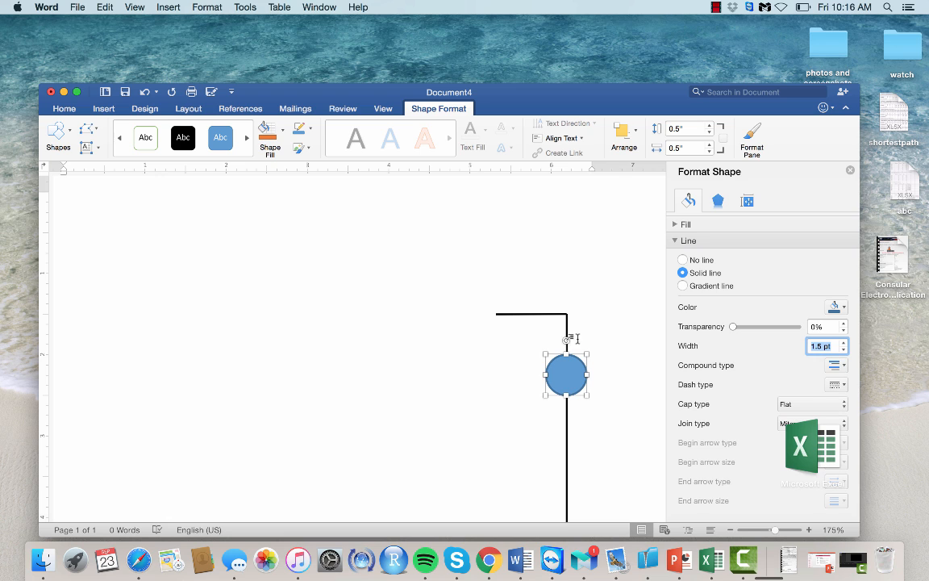
{"action": "left_click", "coordinate": [844, 311]}
{"action": "left_click", "coordinate": [737, 295]}
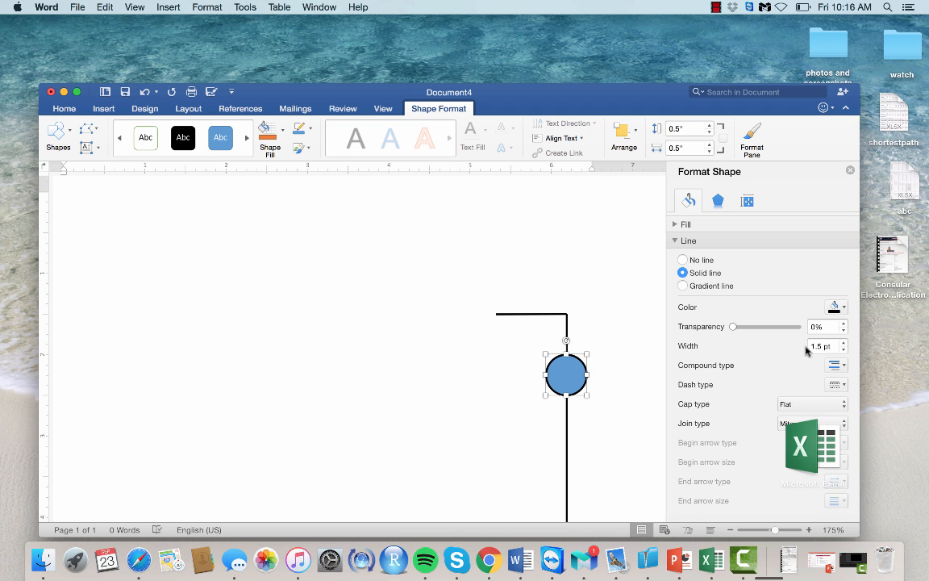
Step: Give the circle a solid white fill that hides the line behind it, and deselect it
{"action": "left_click", "coordinate": [688, 227]}
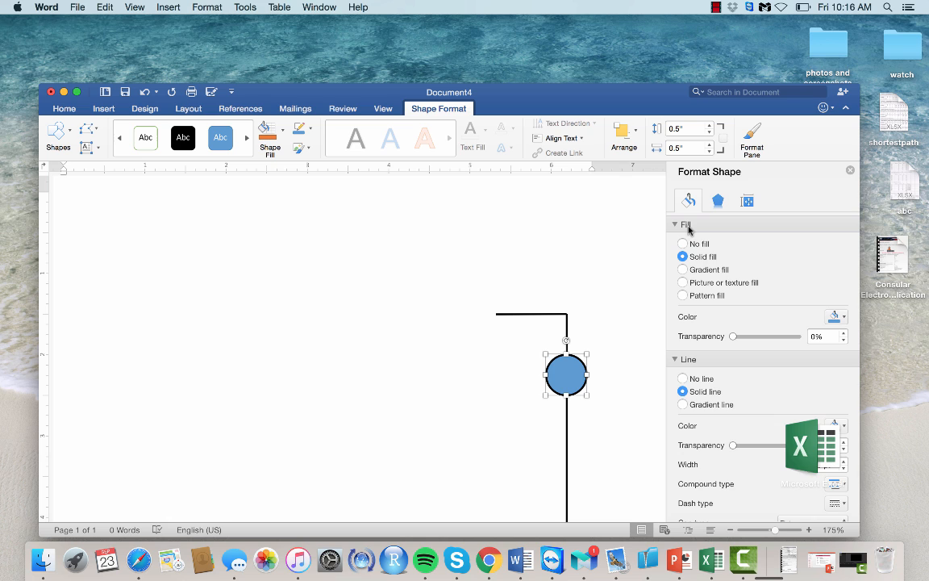
{"action": "left_click", "coordinate": [683, 243]}
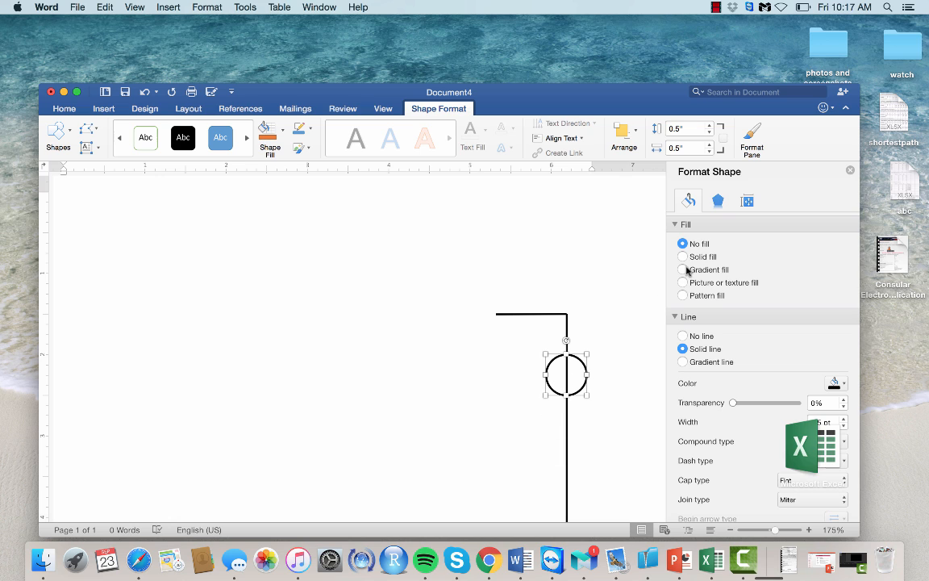
{"action": "left_click", "coordinate": [683, 256]}
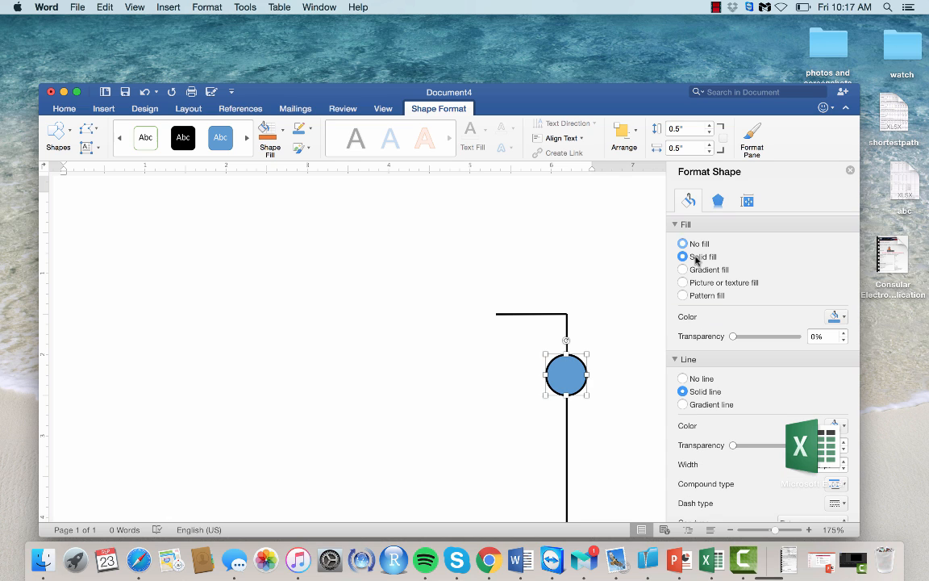
{"action": "left_click", "coordinate": [839, 317]}
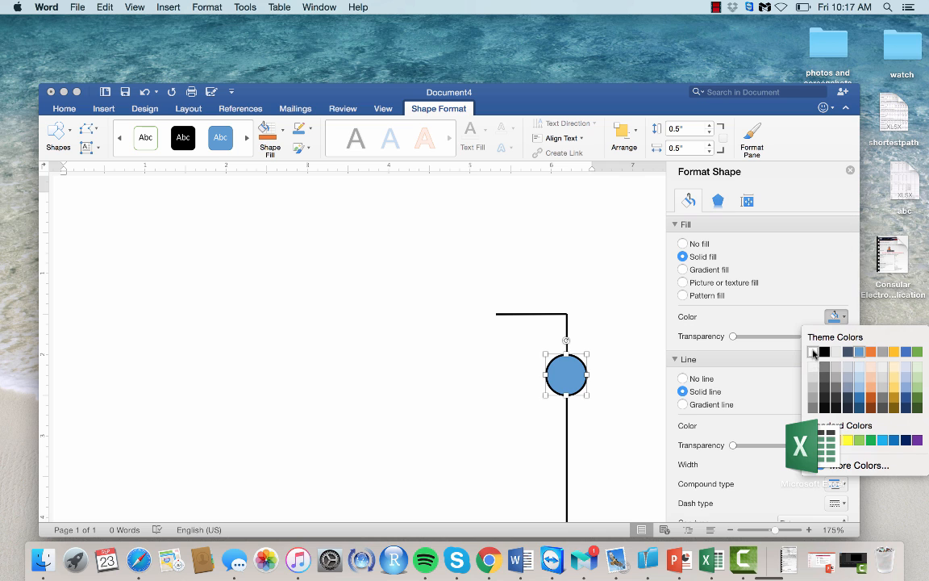
{"action": "left_click", "coordinate": [813, 355]}
{"action": "left_click", "coordinate": [511, 424]}
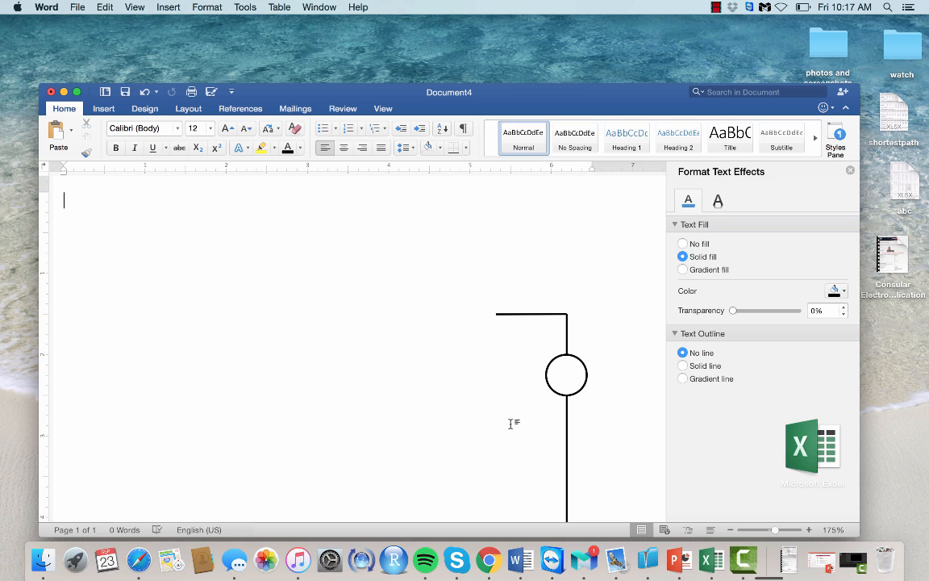
Step: Add the number 1 as text inside the circle and color it black
{"action": "right_click", "coordinate": [562, 374]}
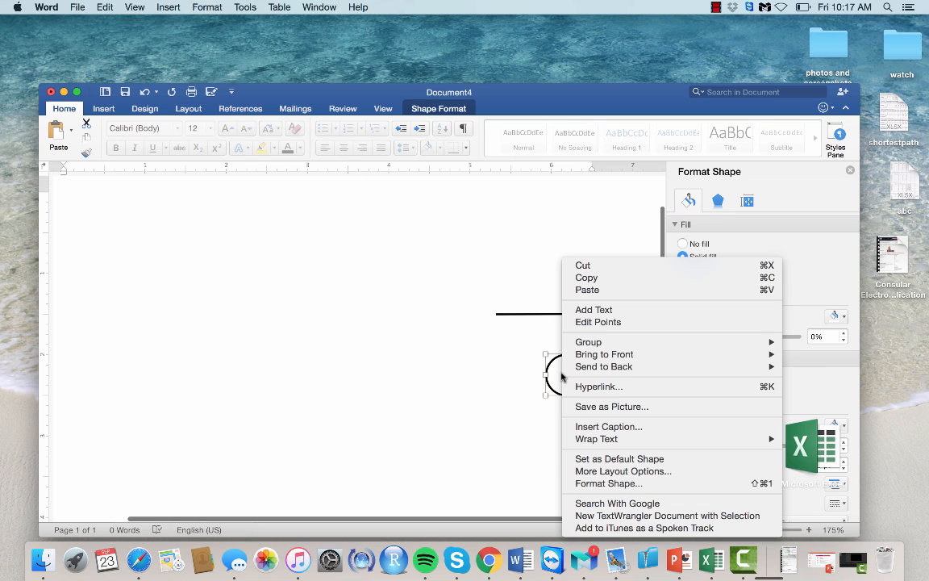
{"action": "left_click", "coordinate": [592, 313]}
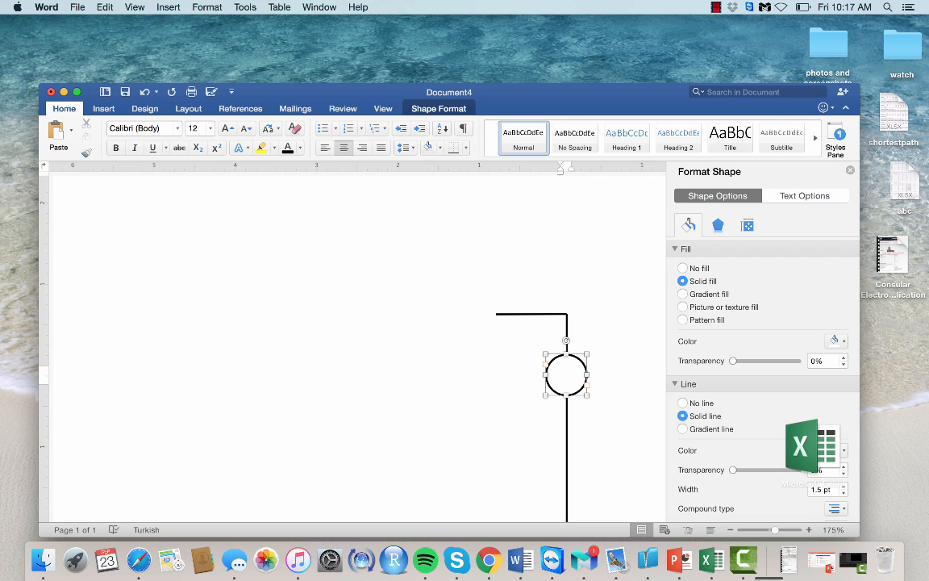
{"action": "key", "text": "super+a"}
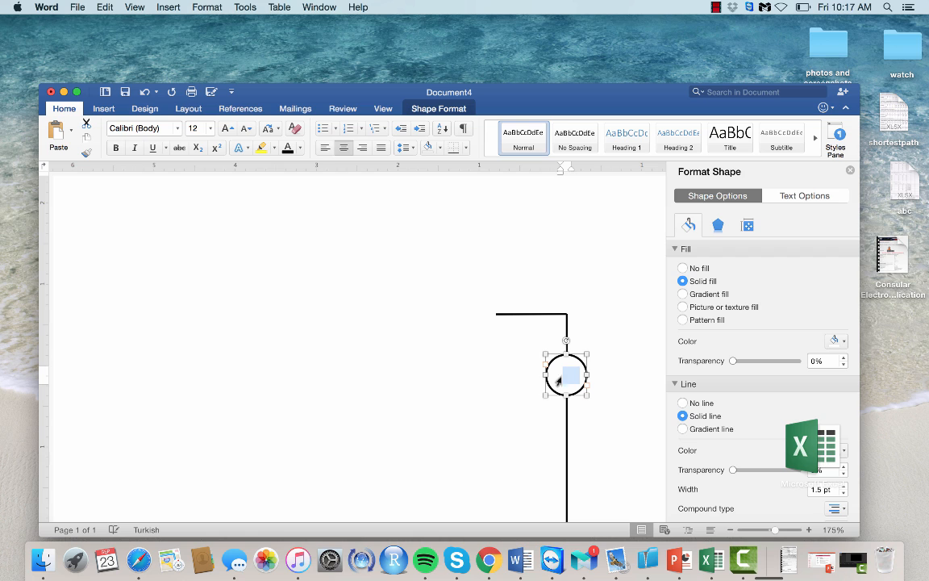
{"action": "left_click", "coordinate": [299, 148]}
{"action": "left_click", "coordinate": [301, 207]}
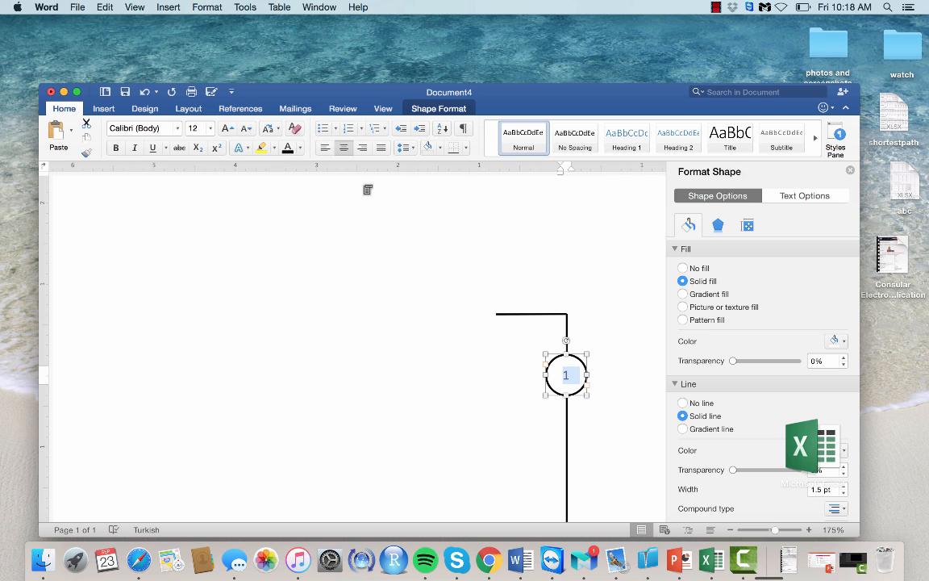
Step: Try right alignment for the number 1 in the circle and return it to centered
{"action": "left_click", "coordinate": [361, 148]}
{"action": "left_click", "coordinate": [344, 148]}
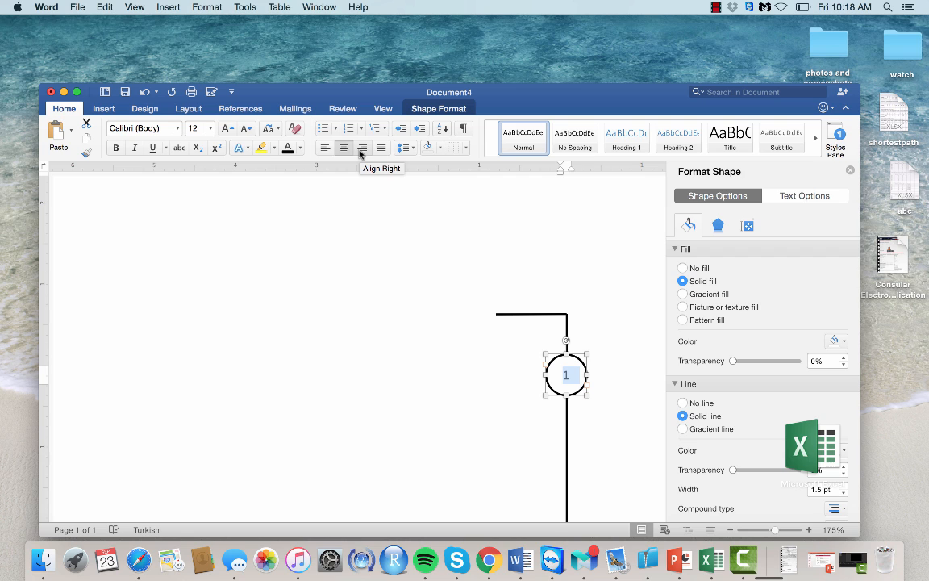
{"action": "left_click", "coordinate": [360, 150]}
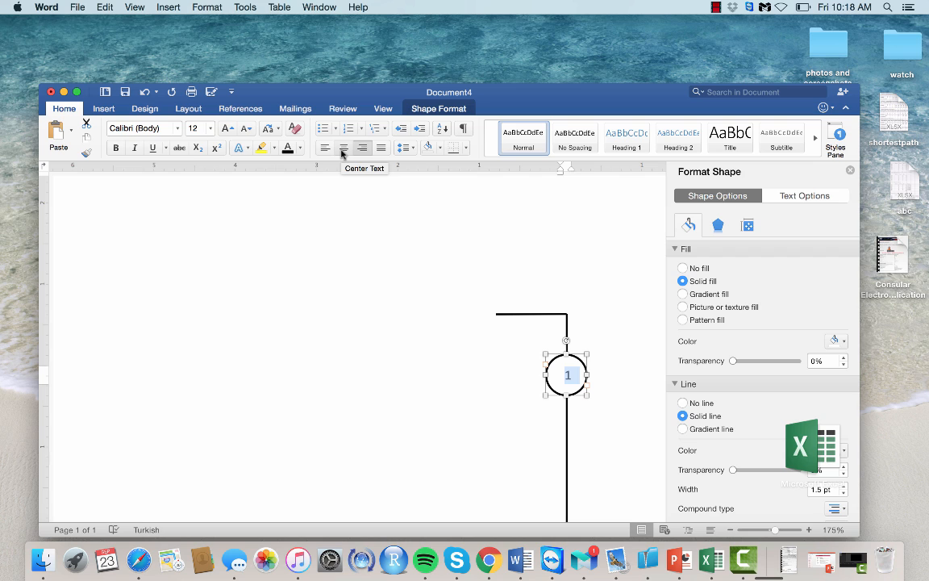
{"action": "left_click", "coordinate": [342, 150]}
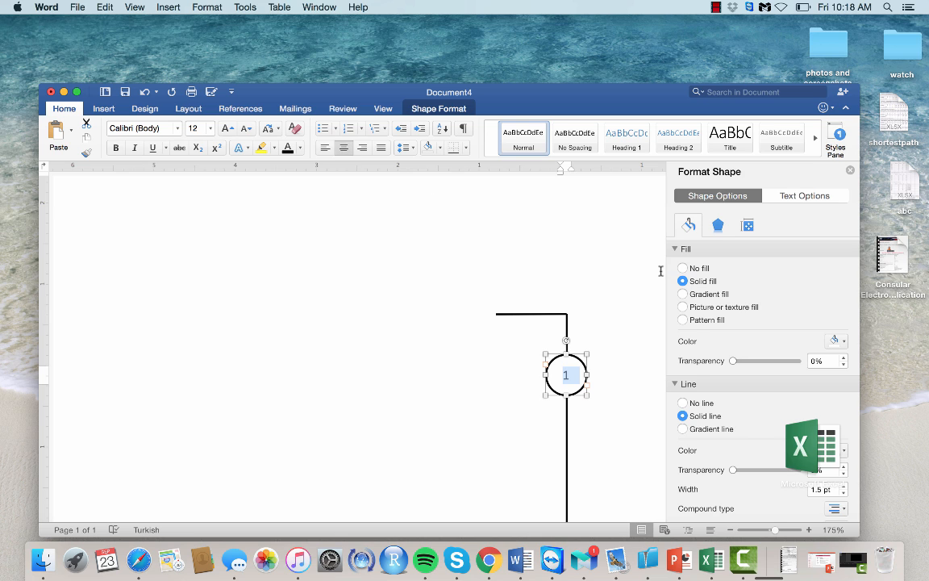
{"action": "left_click", "coordinate": [632, 269]}
Step: Duplicate circle 1 and place the copy directly below it on the vertical line
{"action": "scroll", "coordinate": [632, 274], "scroll_direction": "down", "scroll_amount": 2}
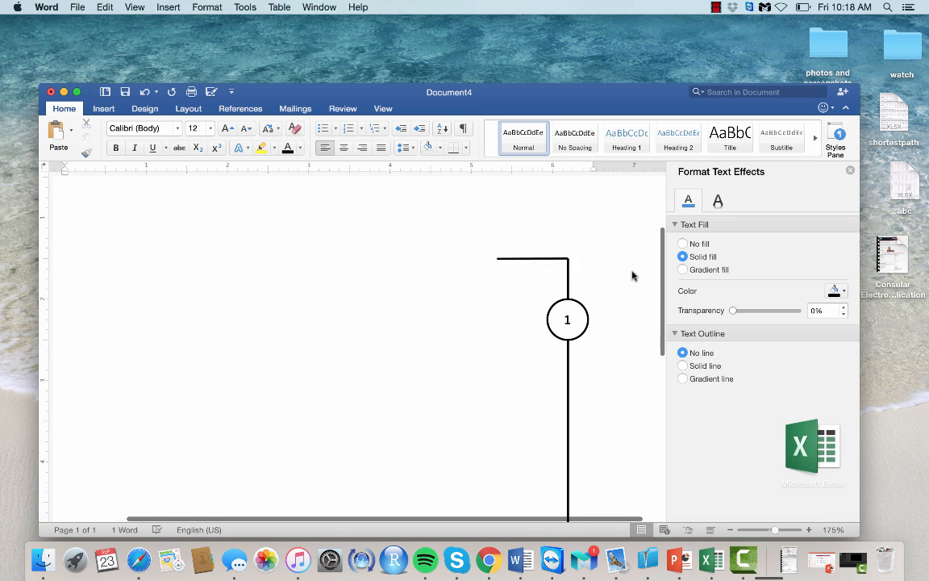
{"action": "scroll", "coordinate": [633, 276], "scroll_direction": "down", "scroll_amount": 1}
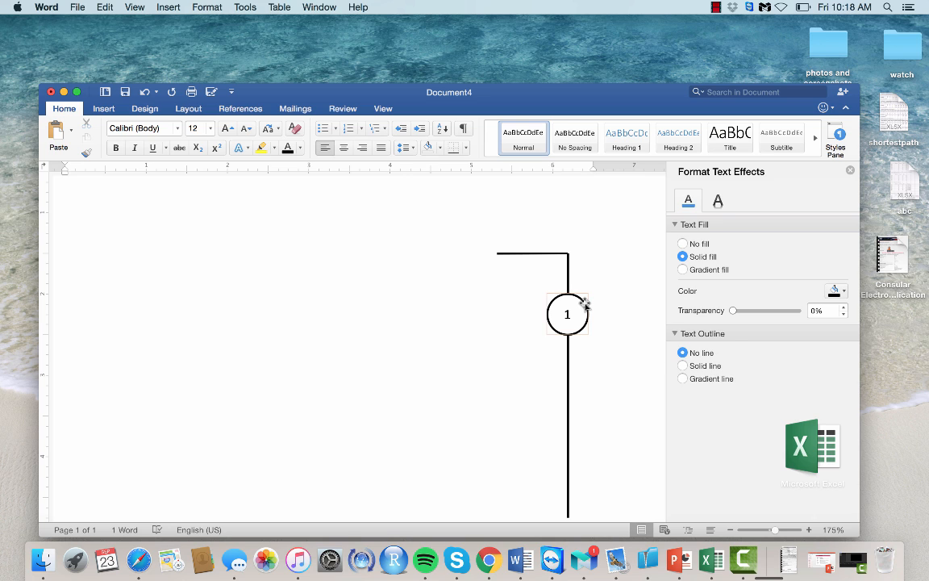
{"action": "left_click", "coordinate": [585, 303]}
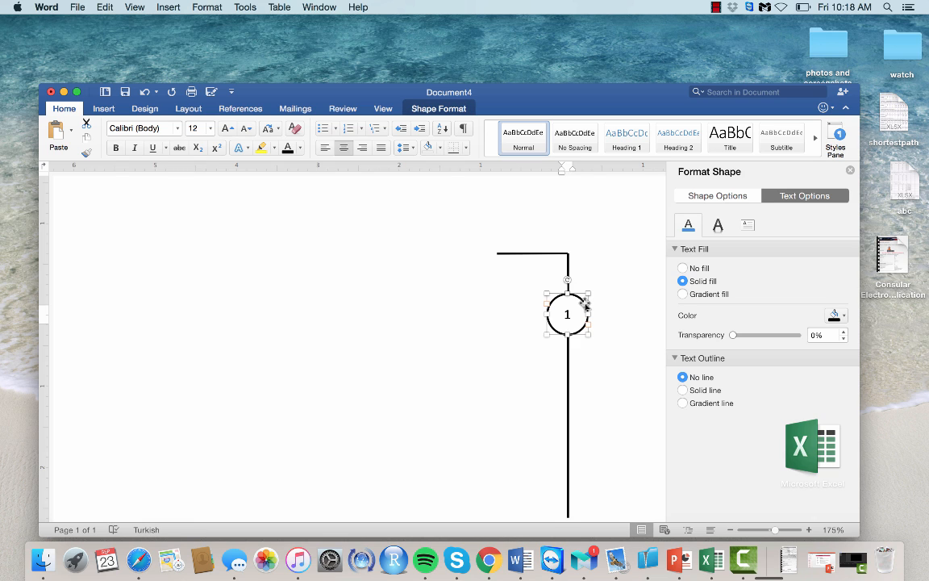
{"action": "left_click", "coordinate": [457, 350]}
{"action": "key", "text": "super+v"}
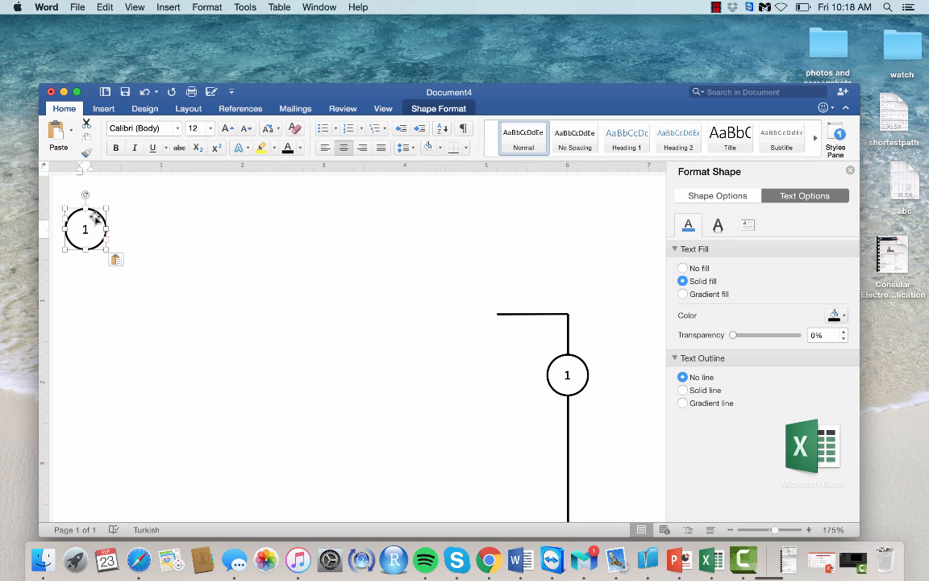
{"action": "left_click_drag", "start_coordinate": [95, 218], "coordinate": [576, 432]}
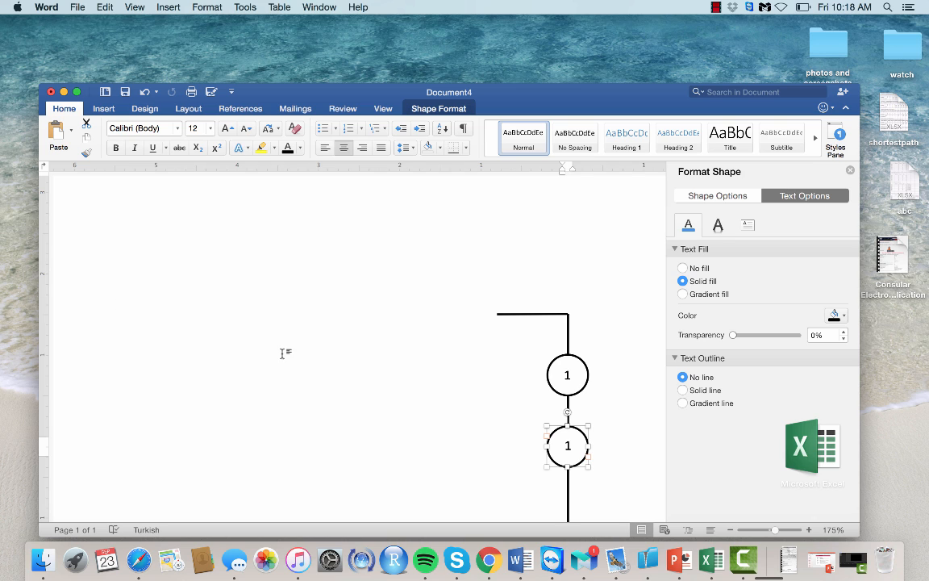
Step: Change the number in the copied lower circle to 2 and deselect it
{"action": "double_click", "coordinate": [568, 445]}
{"action": "key", "text": "BackSpace"}
{"action": "key", "text": "shift+Left"}
{"action": "type", "text": "2"}
{"action": "scroll", "coordinate": [564, 435], "scroll_direction": "down", "scroll_amount": 2}
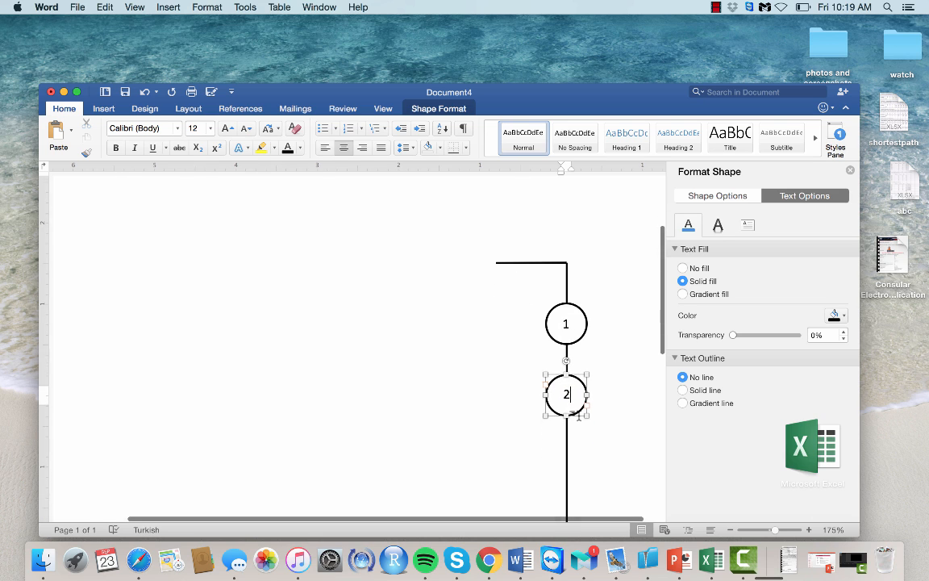
{"action": "scroll", "coordinate": [578, 415], "scroll_direction": "down", "scroll_amount": 3}
{"action": "left_click", "coordinate": [385, 400]}
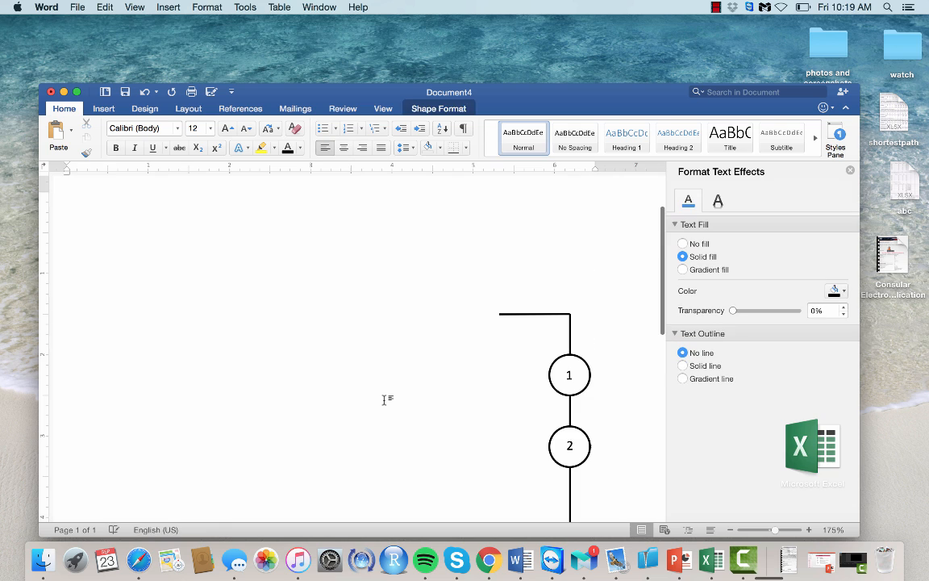
Step: Draw a square about 0.5" by 0.5" centered on the vertical line below circle 2, and deselect it
{"action": "scroll", "coordinate": [385, 399], "scroll_direction": "down", "scroll_amount": 4}
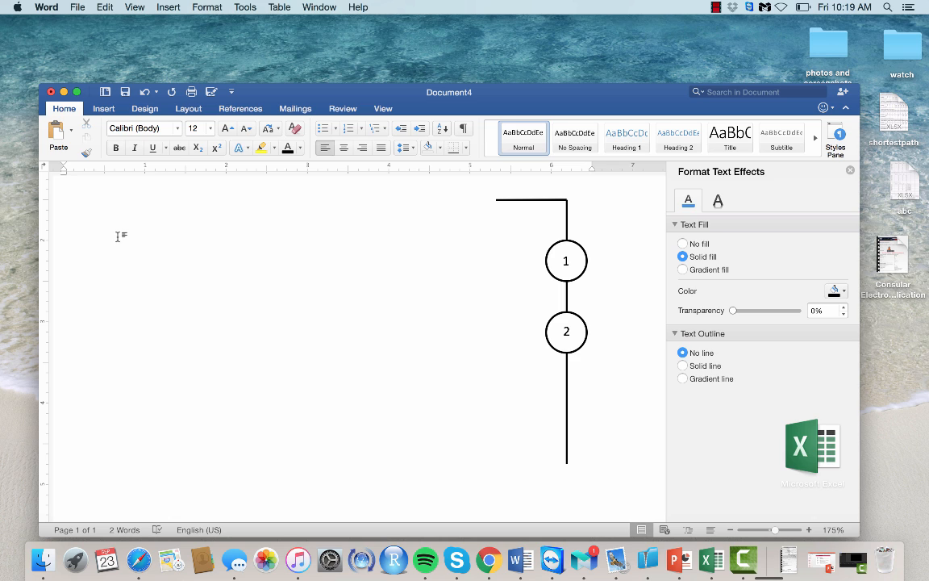
{"action": "left_click", "coordinate": [102, 109]}
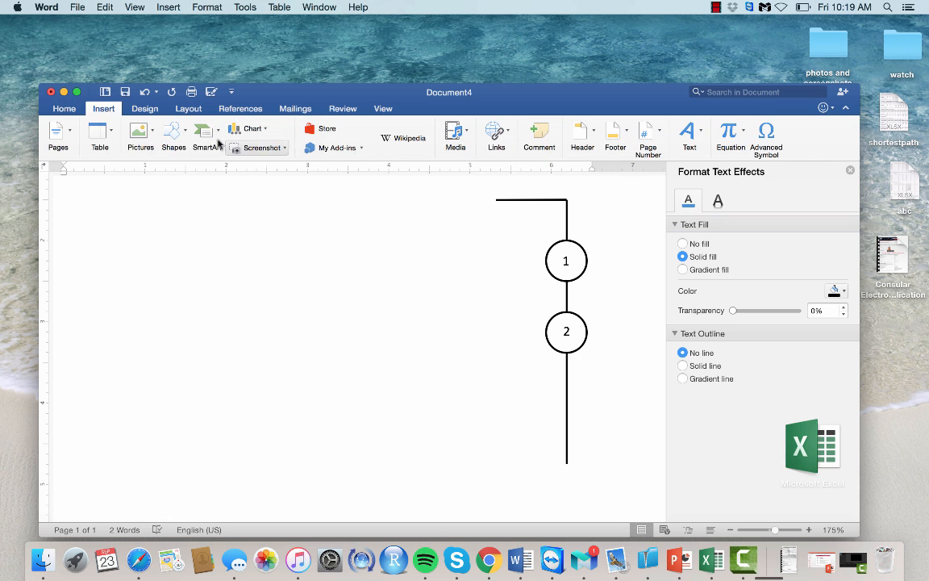
{"action": "left_click", "coordinate": [171, 131]}
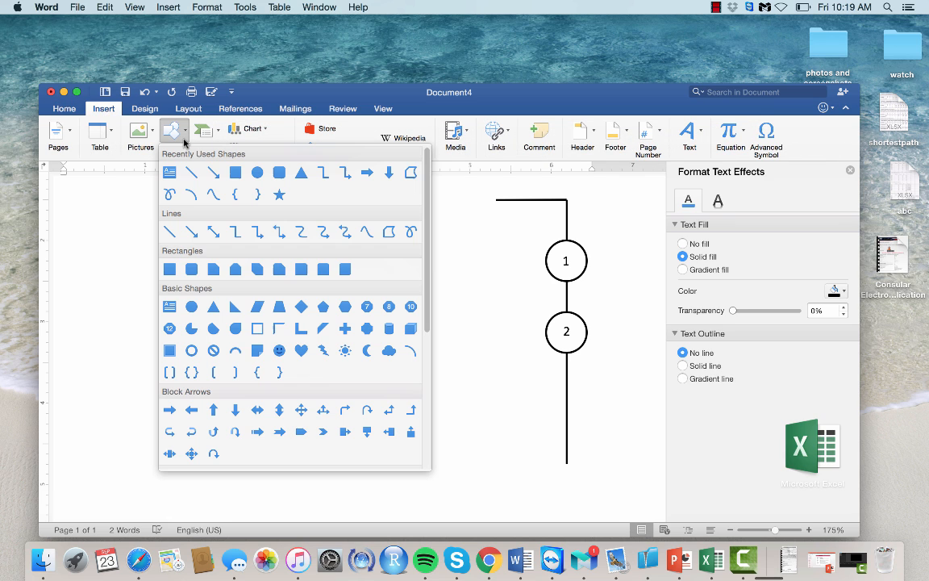
{"action": "left_click", "coordinate": [235, 175]}
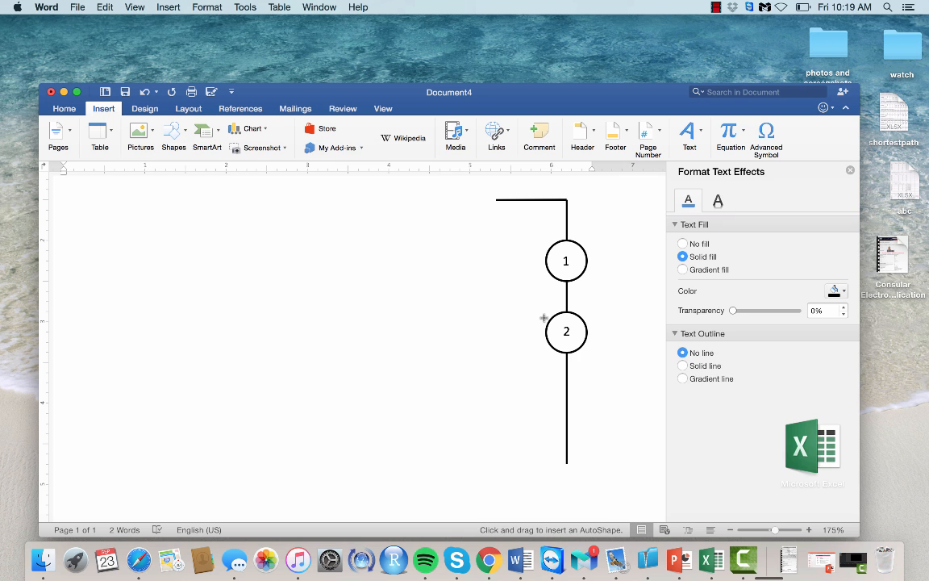
{"action": "mouse_move", "coordinate": [546, 382]}
{"action": "left_mouse_down"}
{"action": "mouse_move", "coordinate": [584, 410]}
{"action": "mouse_move", "coordinate": [564, 380]}
{"action": "left_mouse_up"}
{"action": "scroll", "coordinate": [550, 484], "scroll_direction": "down", "scroll_amount": 3}
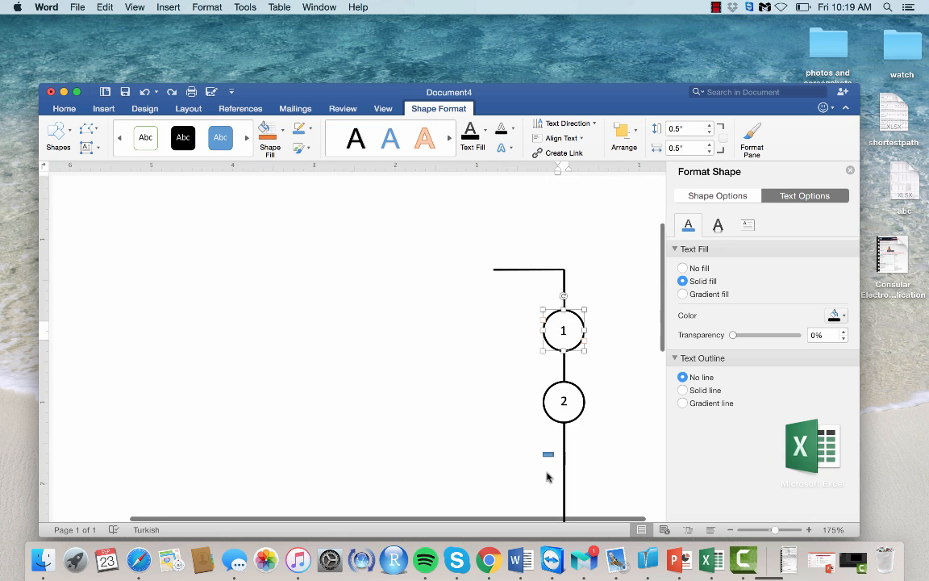
{"action": "left_click", "coordinate": [545, 425]}
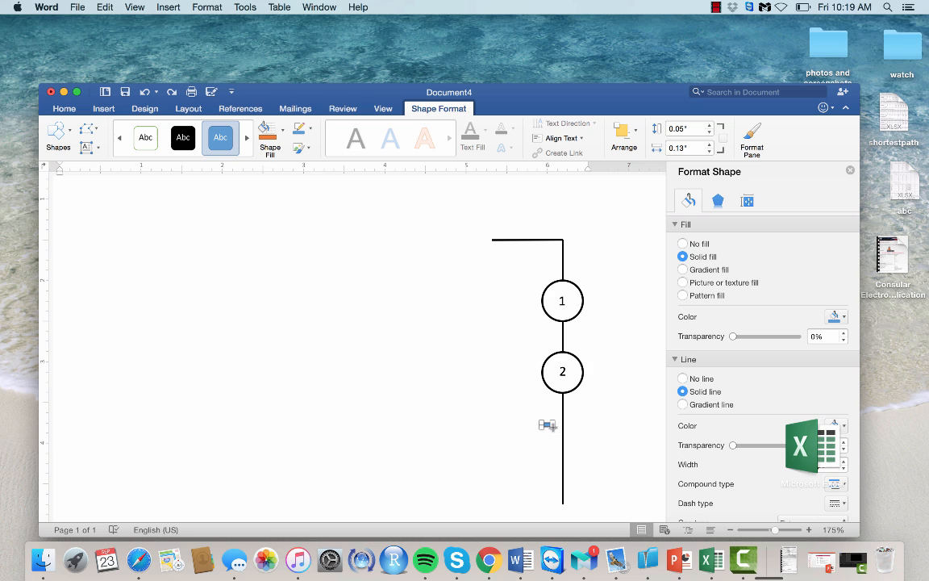
{"action": "left_click_drag", "start_coordinate": [548, 425], "coordinate": [587, 442]}
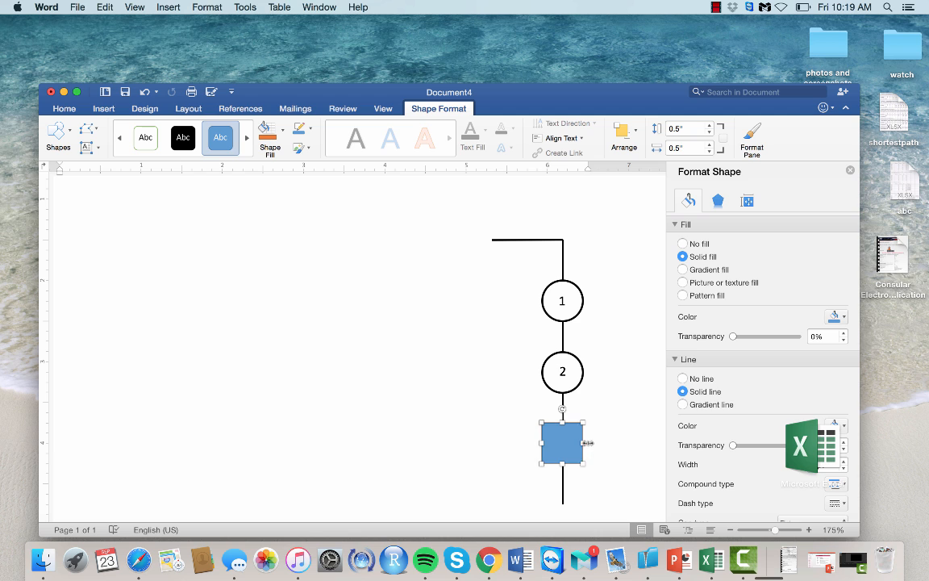
{"action": "left_click", "coordinate": [622, 448]}
Step: Give the square below circle 2 a white fill and a black outline 1.5 pt wide
{"action": "scroll", "coordinate": [565, 443], "scroll_direction": "down", "scroll_amount": 3}
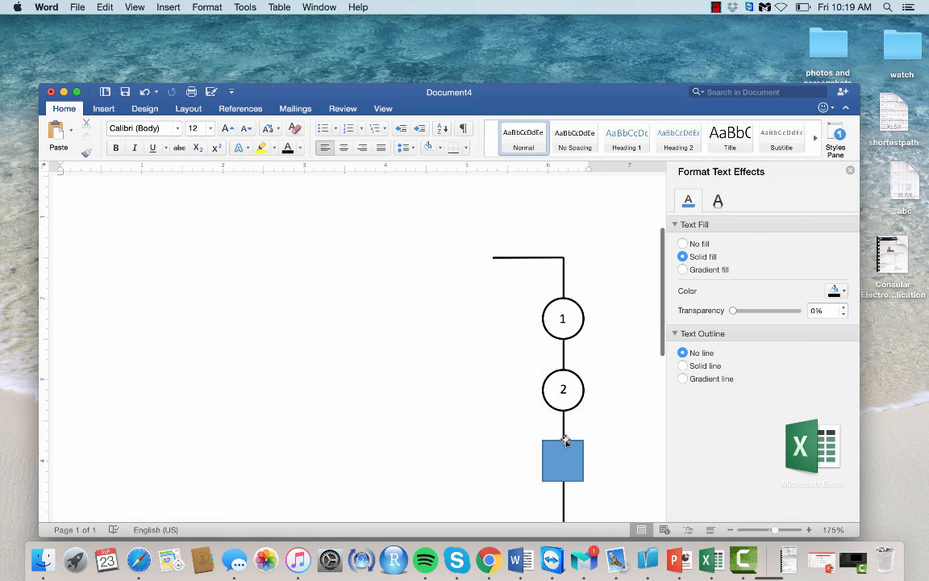
{"action": "left_click", "coordinate": [564, 461]}
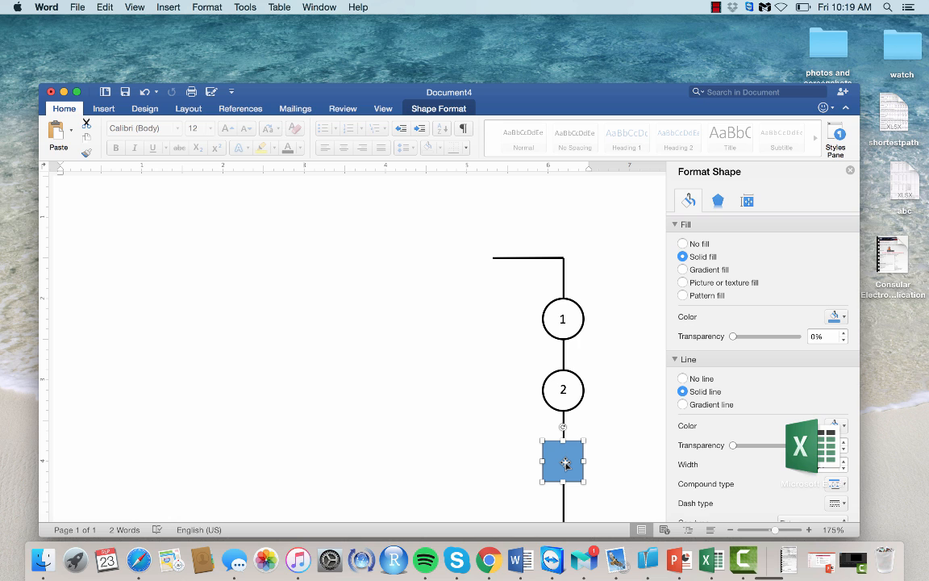
{"action": "left_click", "coordinate": [835, 317]}
{"action": "left_click", "coordinate": [810, 352]}
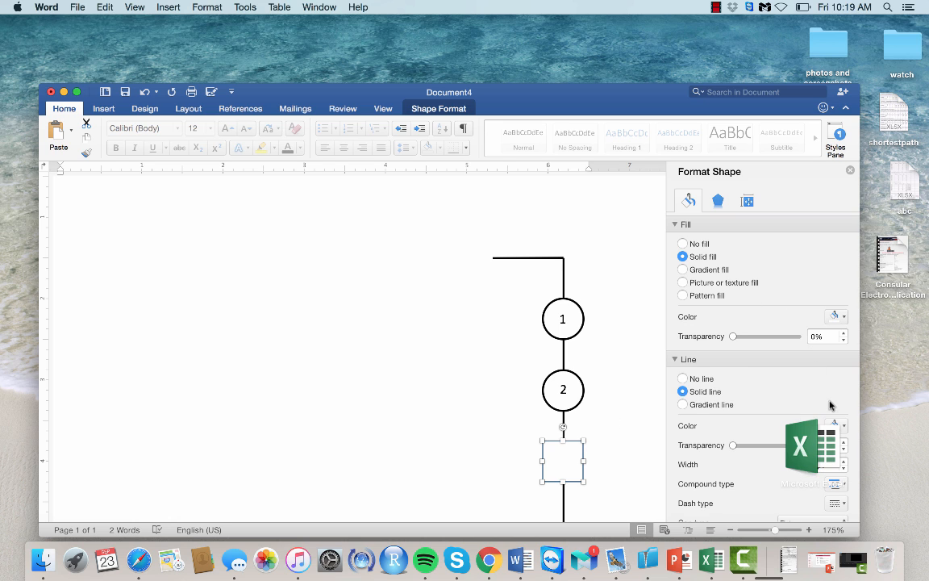
{"action": "scroll", "coordinate": [830, 405], "scroll_direction": "down", "scroll_amount": 3}
{"action": "left_click", "coordinate": [836, 358]}
{"action": "left_click", "coordinate": [828, 394]}
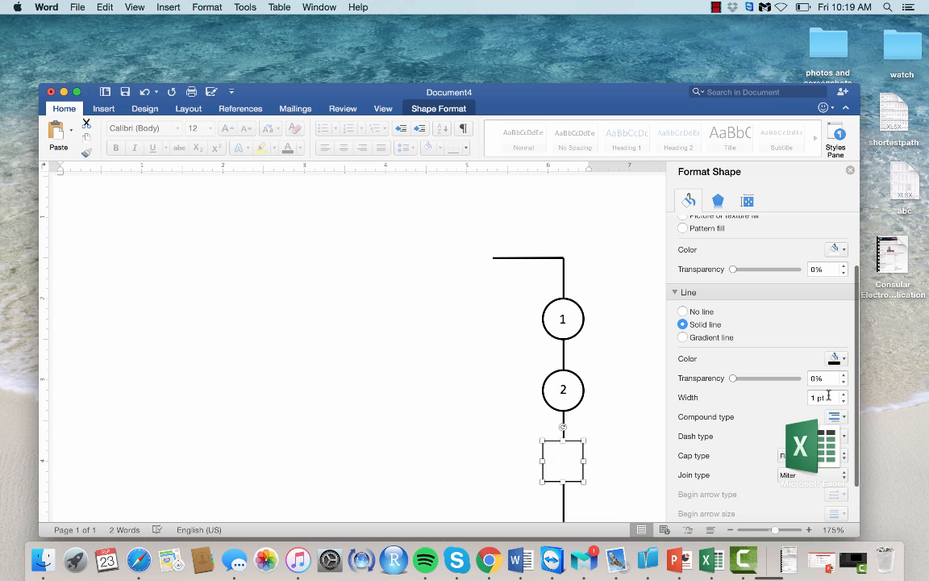
{"action": "scroll", "coordinate": [780, 386], "scroll_direction": "down", "scroll_amount": 3}
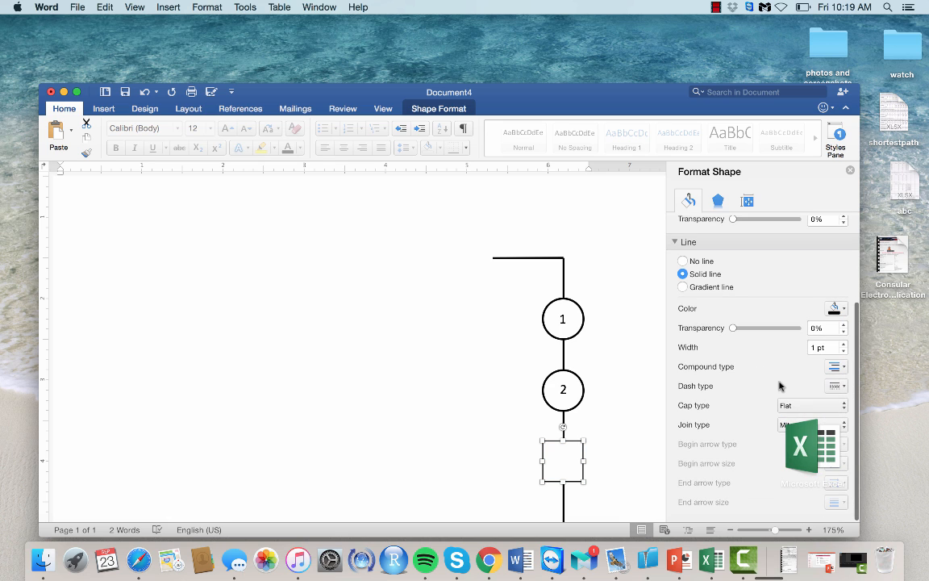
{"action": "left_click", "coordinate": [844, 349]}
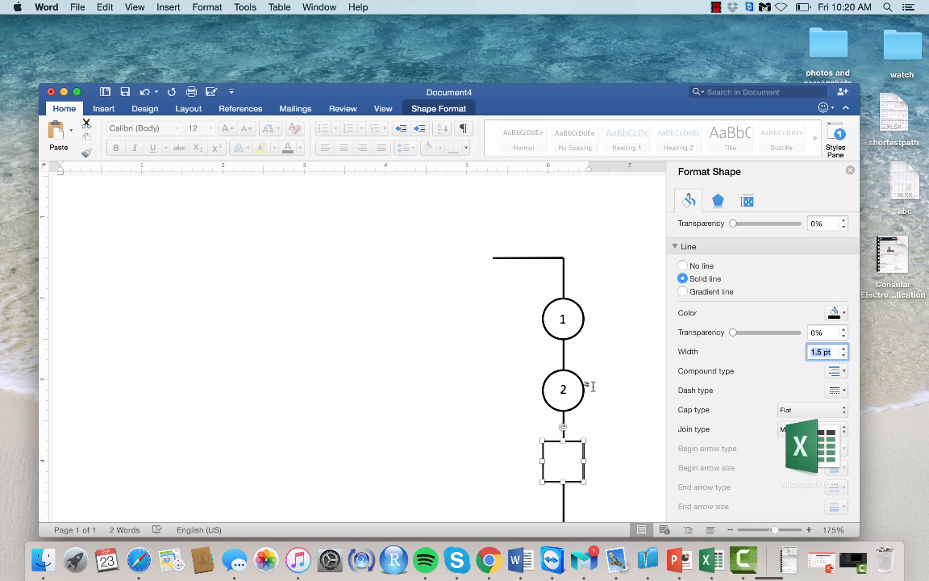
Step: Add the number 1 in black text inside the square and deselect it
{"action": "left_click", "coordinate": [567, 464]}
{"action": "right_click", "coordinate": [567, 464]}
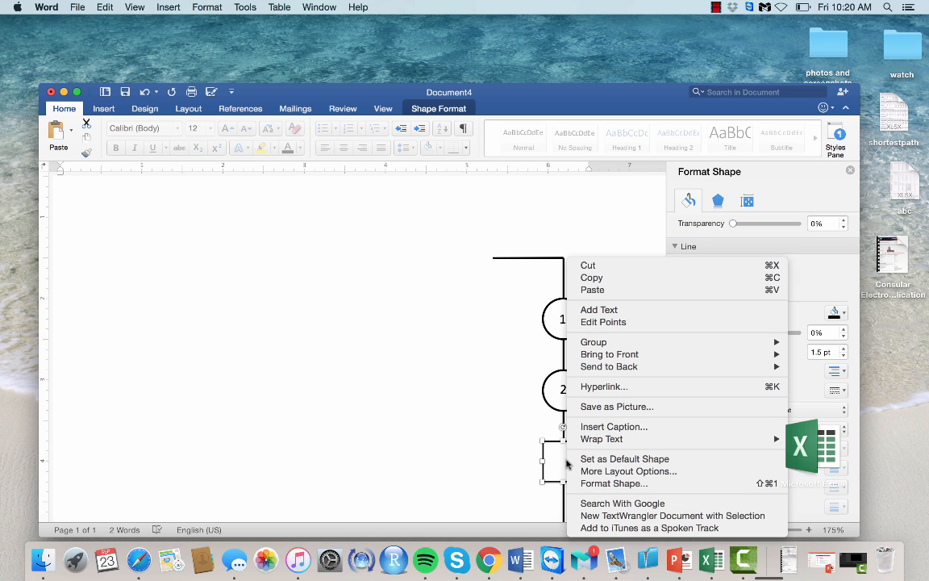
{"action": "left_click", "coordinate": [604, 312]}
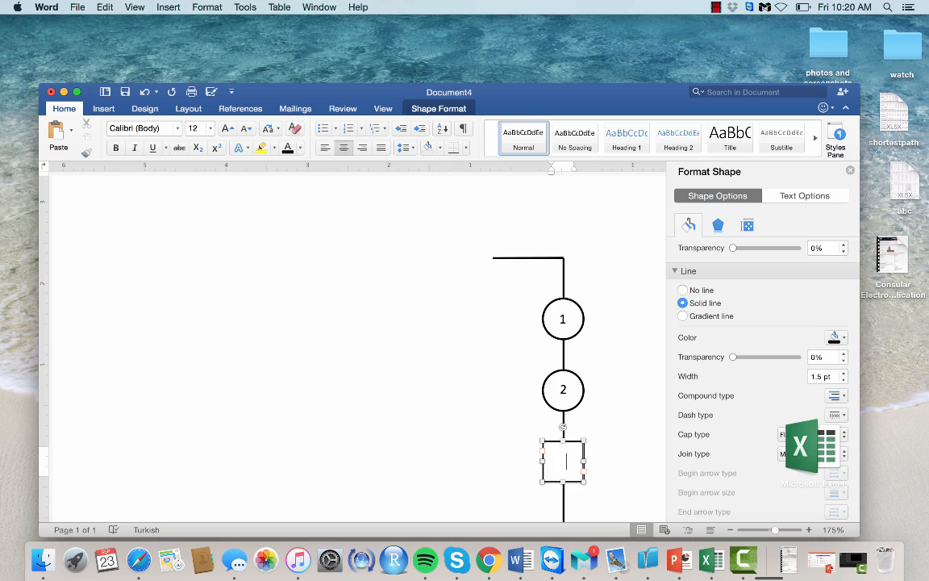
{"action": "key", "text": "super+a"}
{"action": "left_click", "coordinate": [288, 149]}
{"action": "scroll", "coordinate": [477, 309], "scroll_direction": "down", "scroll_amount": 3}
{"action": "left_click", "coordinate": [437, 418]}
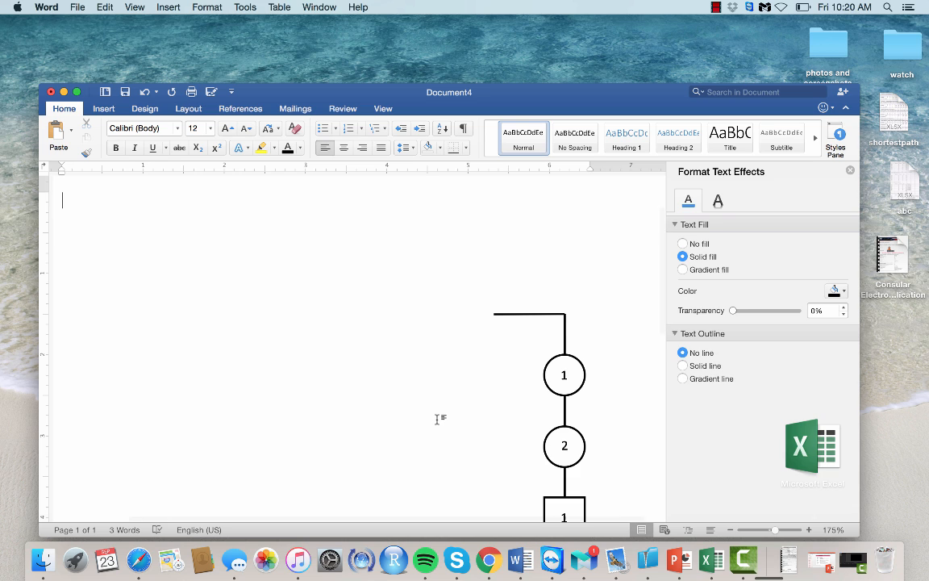
Step: Group the short horizontal line with the long vertical line it meets
{"action": "scroll", "coordinate": [436, 420], "scroll_direction": "down", "scroll_amount": 3}
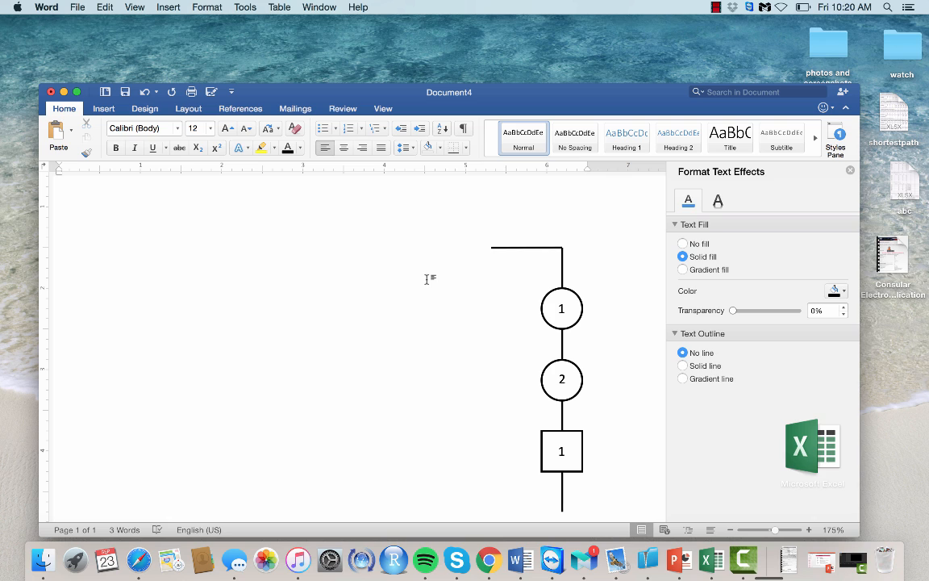
{"action": "left_click", "coordinate": [553, 250]}
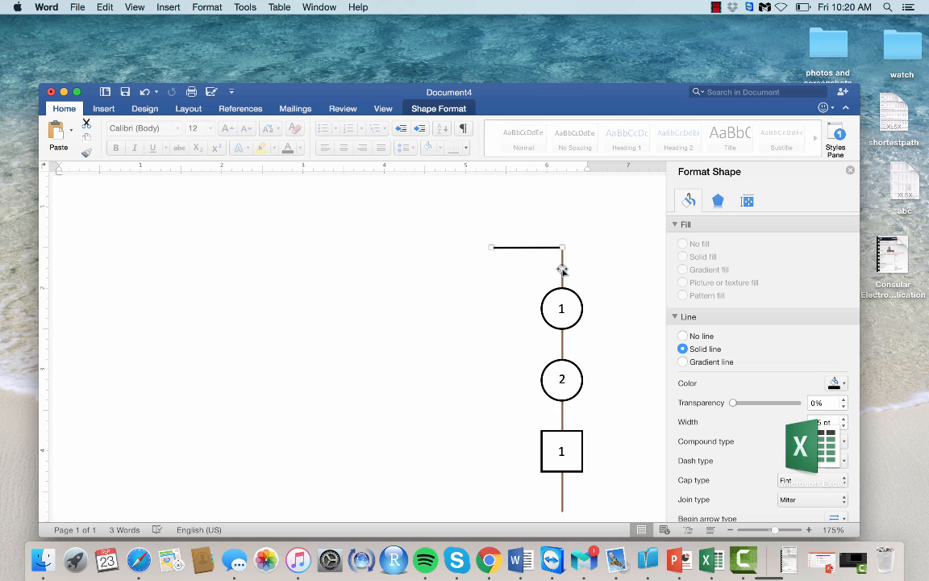
{"action": "left_click", "coordinate": [562, 269], "text": "shift"}
{"action": "right_click", "coordinate": [562, 266]}
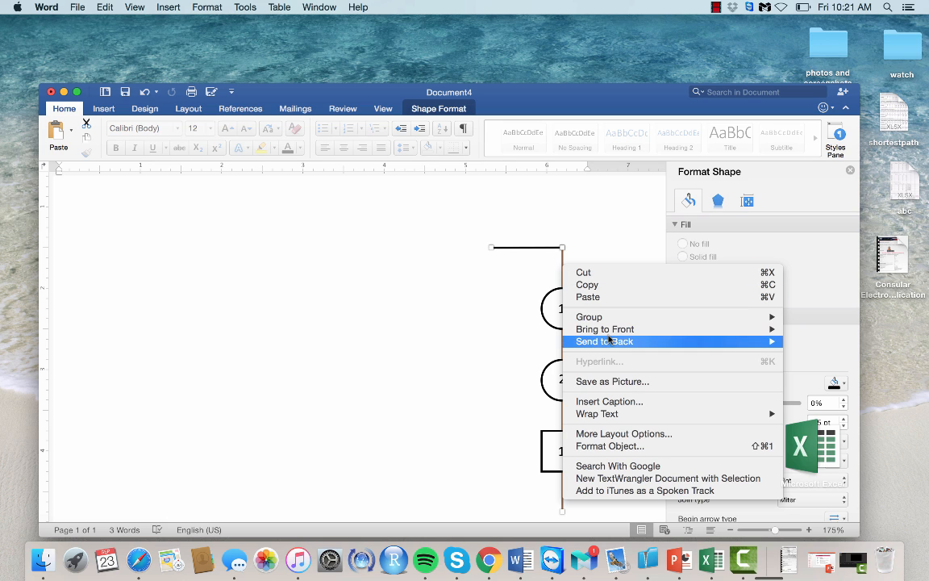
{"action": "mouse_move", "coordinate": [600, 321]}
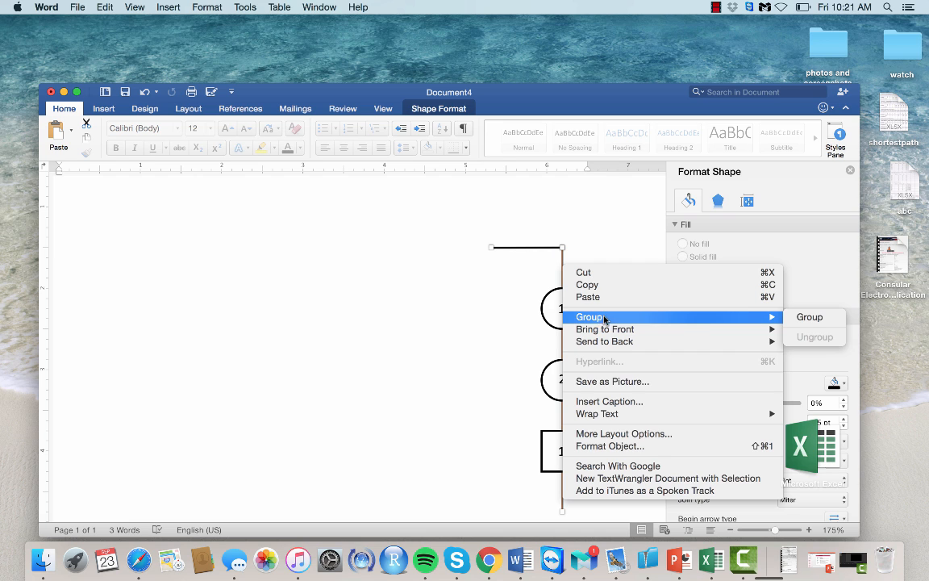
{"action": "left_click", "coordinate": [808, 317]}
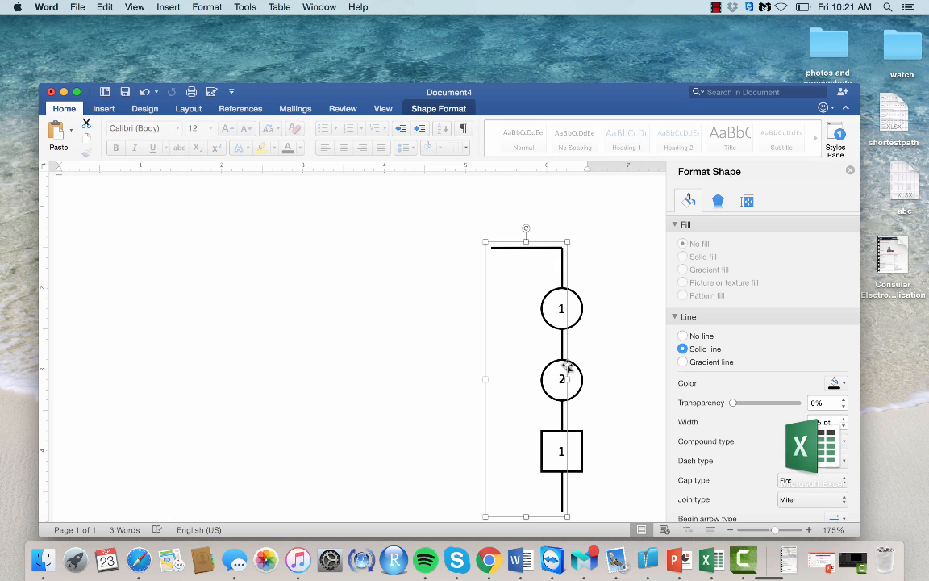
Step: Duplicate the grouped lines and place the copy level with the original, about 1.6" to its left
{"action": "scroll", "coordinate": [567, 367], "scroll_direction": "down", "scroll_amount": 3}
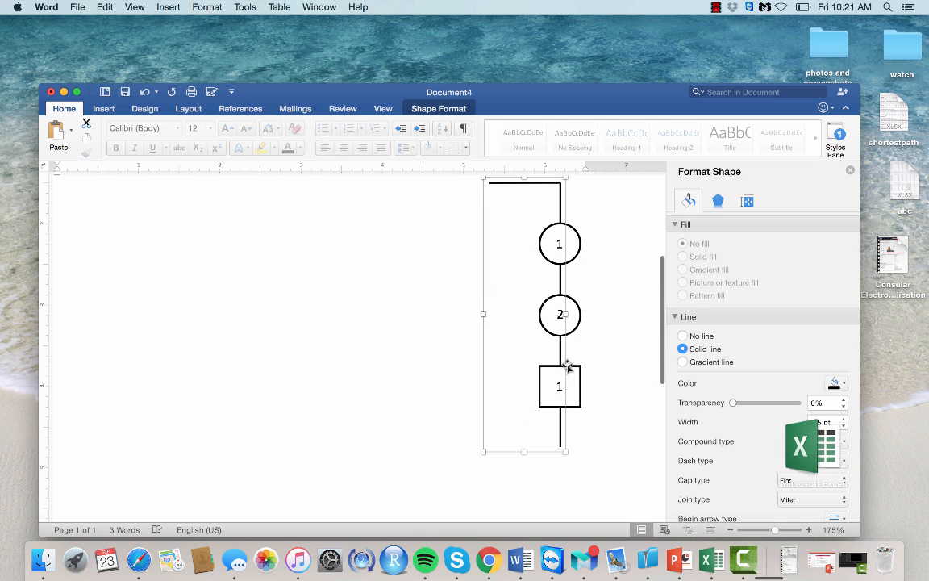
{"action": "left_click", "coordinate": [272, 389]}
{"action": "scroll", "coordinate": [270, 392], "scroll_direction": "up", "scroll_amount": 5}
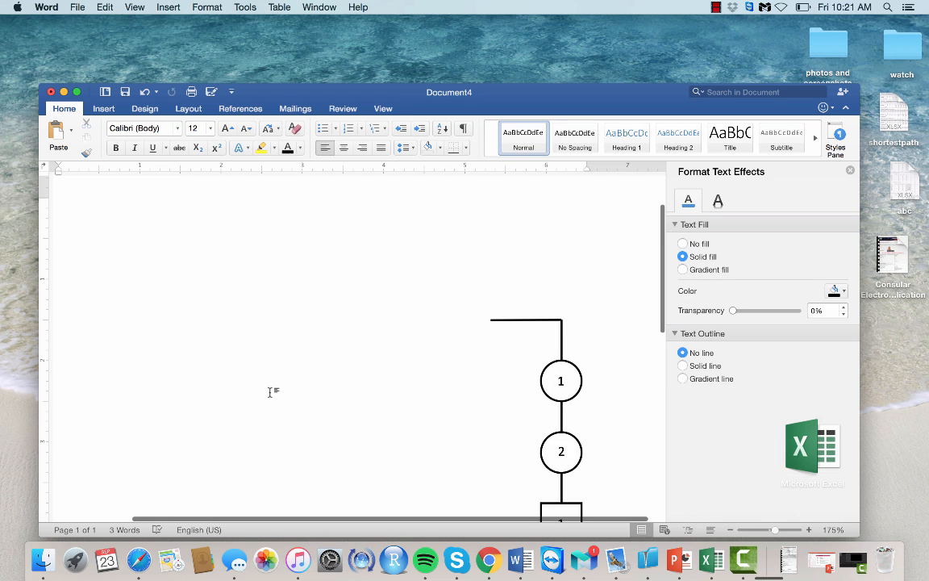
{"action": "key", "text": "super+v"}
{"action": "left_click", "coordinate": [112, 199]}
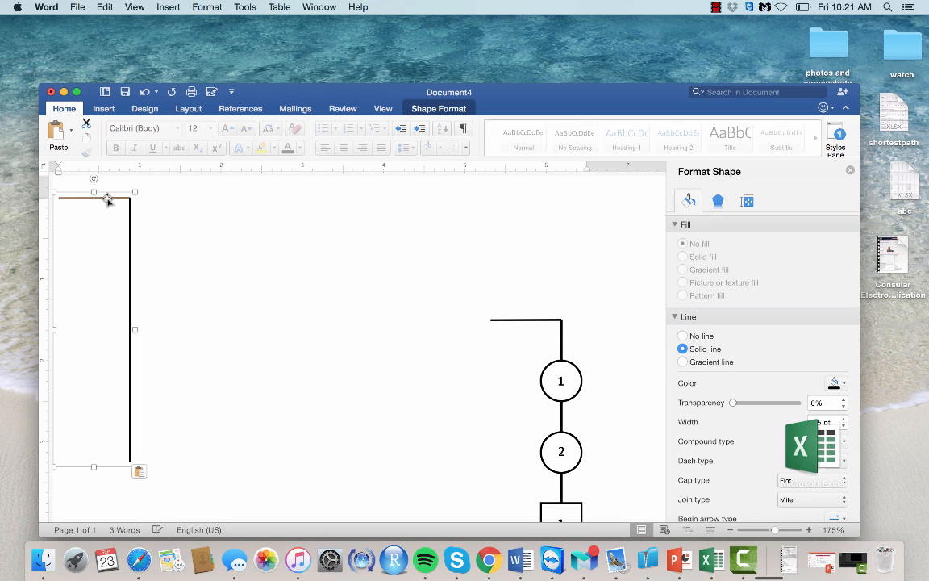
{"action": "left_click_drag", "start_coordinate": [112, 201], "coordinate": [414, 344]}
{"action": "scroll", "coordinate": [412, 335], "scroll_direction": "down", "scroll_amount": 5}
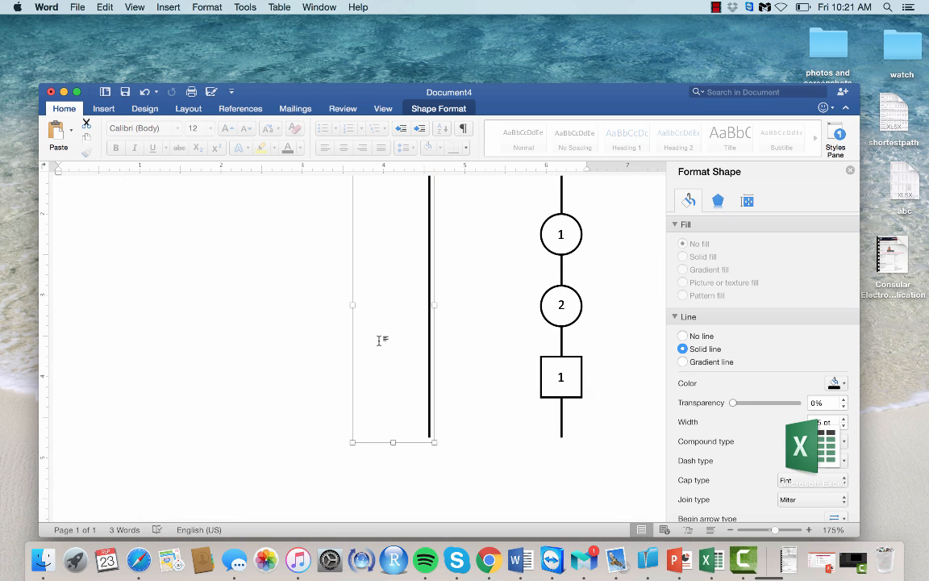
{"action": "scroll", "coordinate": [380, 338], "scroll_direction": "up", "scroll_amount": 1}
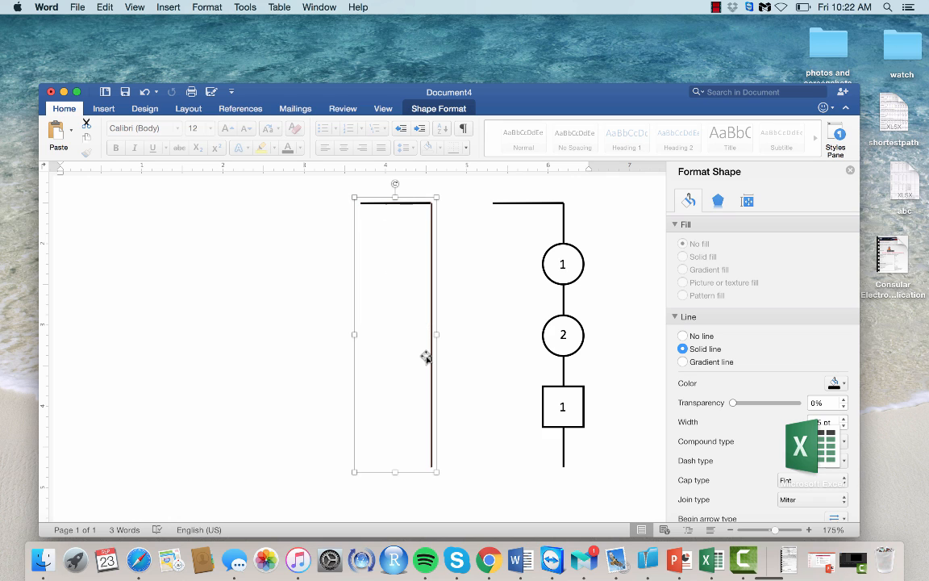
Step: Lengthen the vertical line of the copied group downward to about the 5.5" mark on the vertical ruler
{"action": "left_click", "coordinate": [431, 255]}
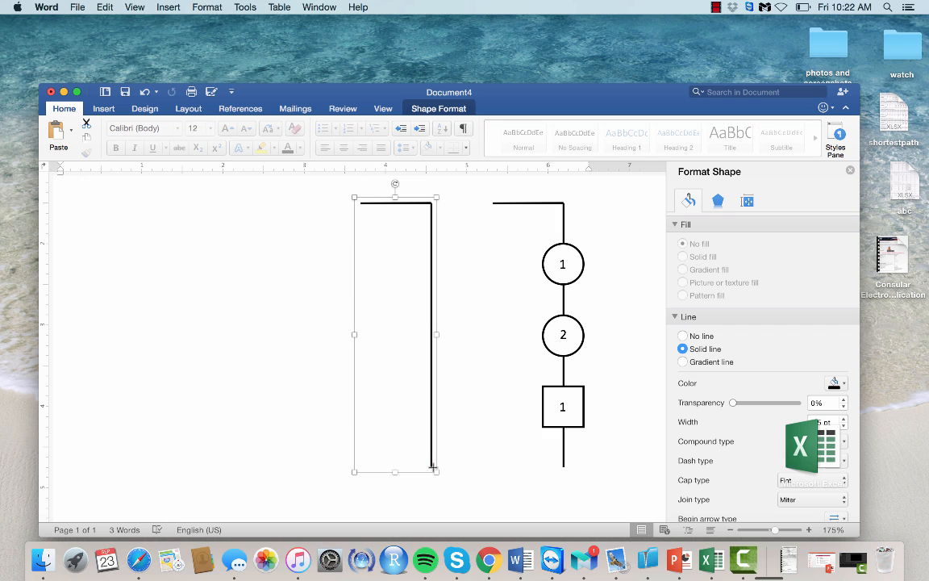
{"action": "left_click", "coordinate": [431, 396]}
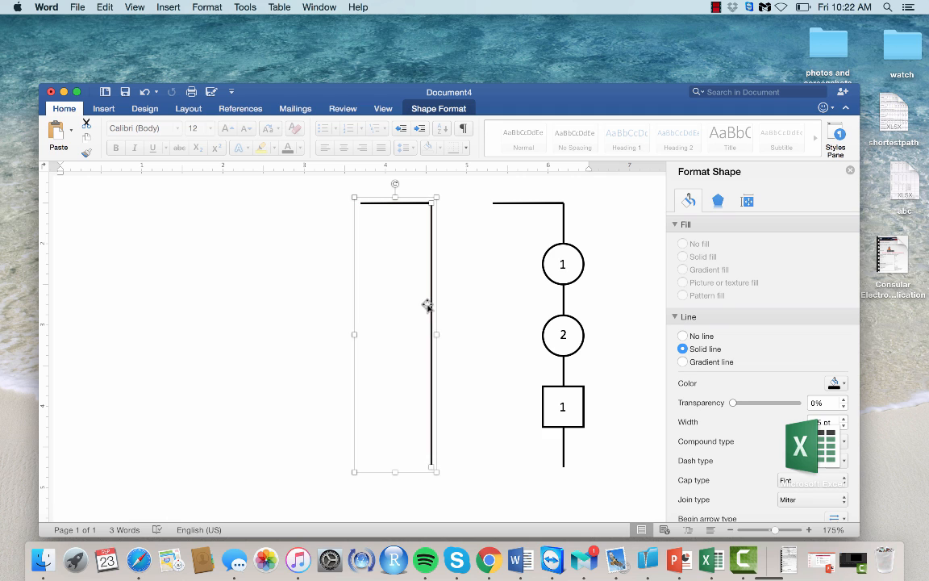
{"action": "mouse_move", "coordinate": [436, 469]}
{"action": "left_mouse_down"}
{"action": "mouse_move", "coordinate": [429, 465]}
{"action": "mouse_move", "coordinate": [431, 506]}
{"action": "mouse_move", "coordinate": [428, 461]}
{"action": "left_mouse_up"}
{"action": "scroll", "coordinate": [429, 458], "scroll_direction": "up", "scroll_amount": 3}
Step: Try nudging only the vertical line of the copied group sideways, undo the shift and deselect it
{"action": "key", "text": "Right"}
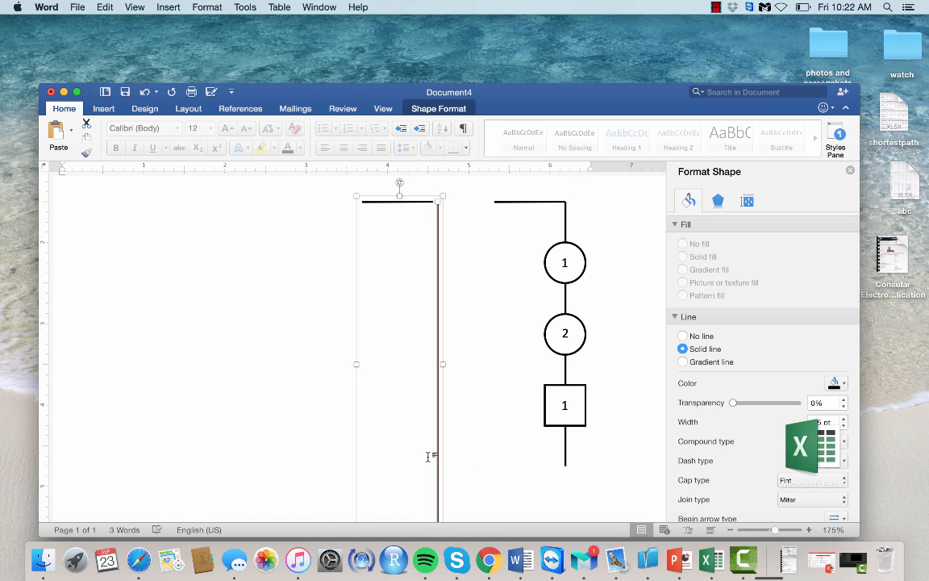
{"action": "key", "text": "Left"}
{"action": "key", "text": "Right"}
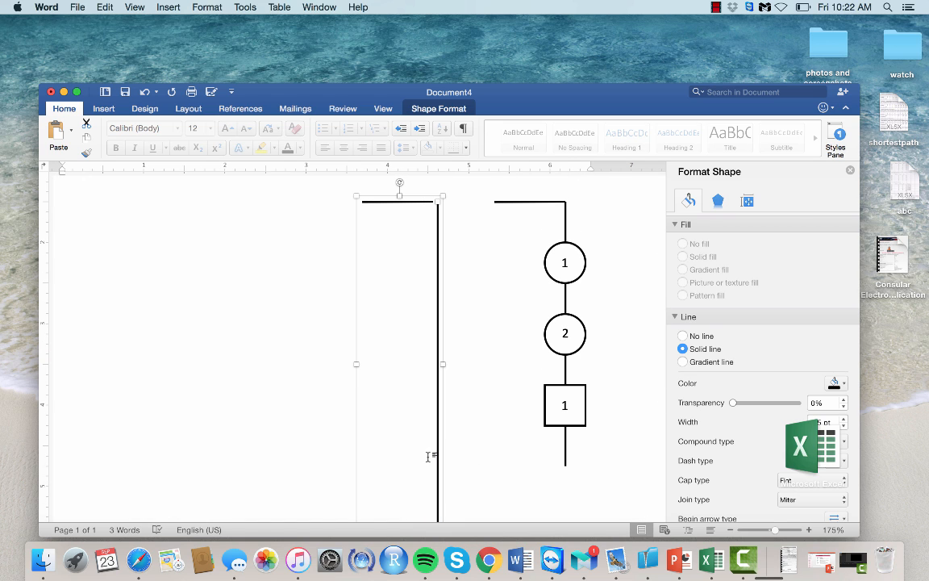
{"action": "key", "text": "Left"}
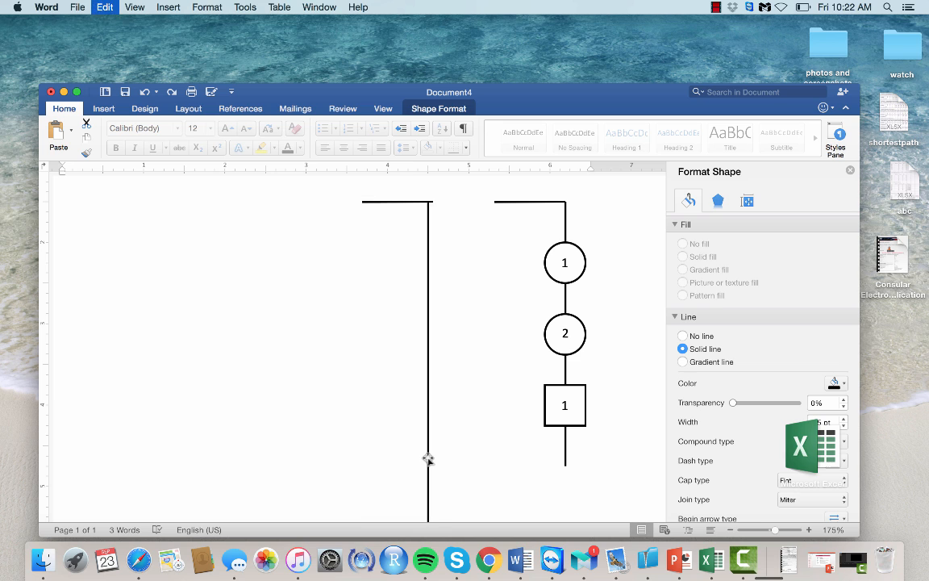
{"action": "left_click", "coordinate": [459, 361]}
Step: Select the whole copied line group and nudge it slightly right, toward the line with the numbered shapes
{"action": "scroll", "coordinate": [461, 361], "scroll_direction": "up", "scroll_amount": 3}
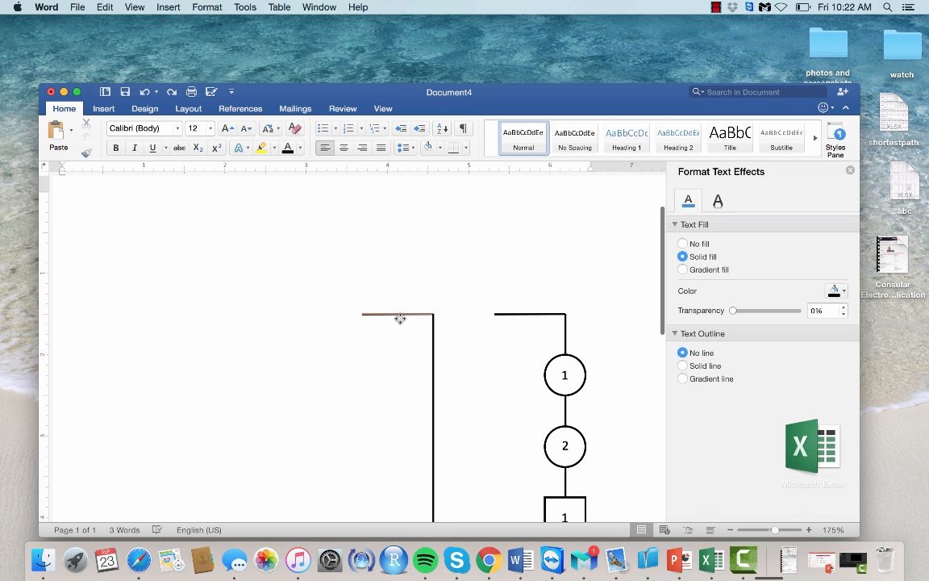
{"action": "left_click", "coordinate": [399, 315]}
{"action": "scroll", "coordinate": [383, 387], "scroll_direction": "down", "scroll_amount": 4}
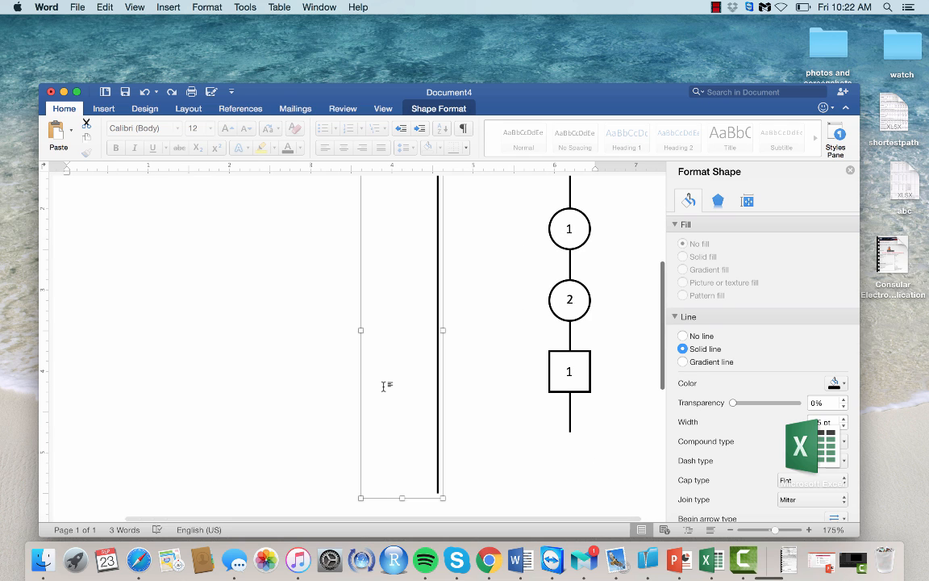
{"action": "key", "text": "Left"}
{"action": "key", "text": "Right"}
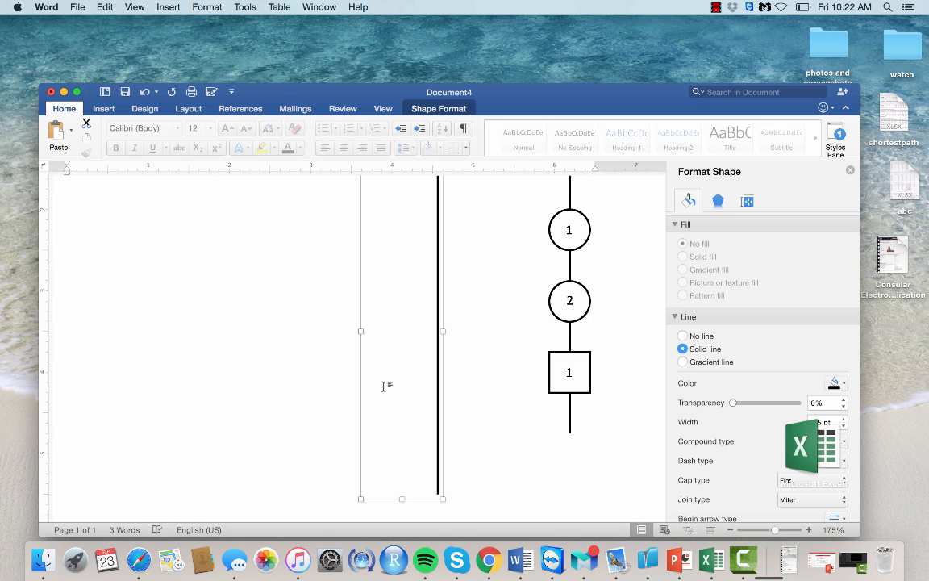
{"action": "scroll", "coordinate": [384, 387], "scroll_direction": "up", "scroll_amount": 2}
{"action": "key", "text": "Right"}
{"action": "key", "text": "Left"}
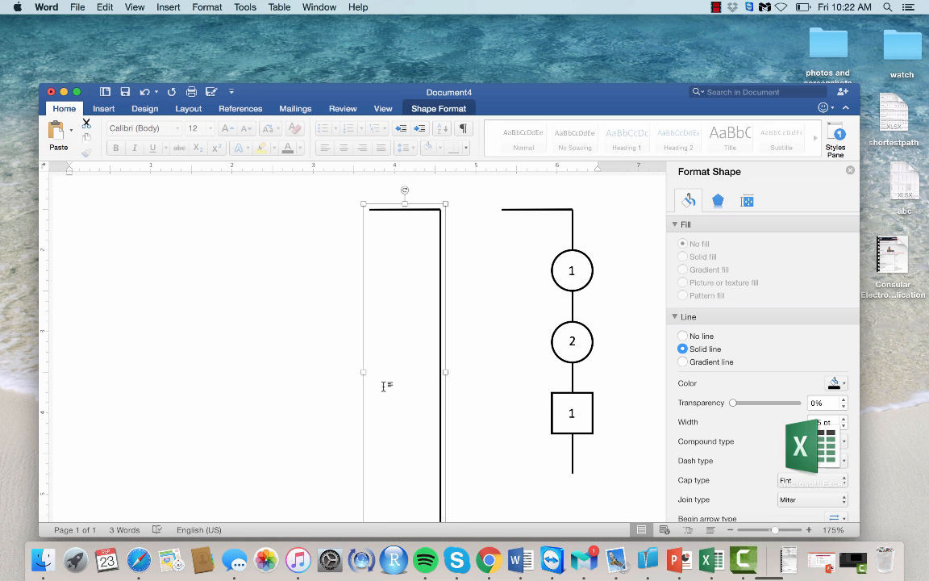
{"action": "key", "text": "Right"}
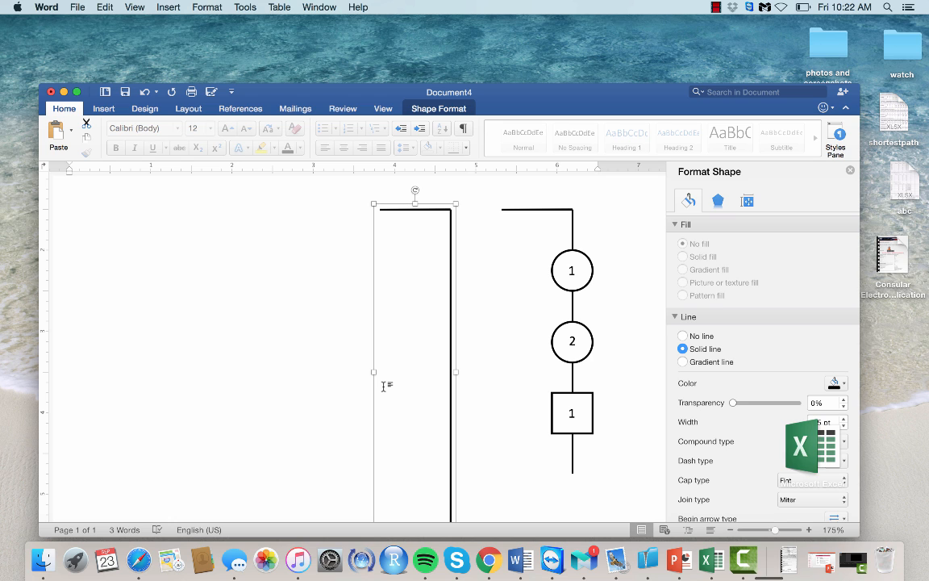
Step: Shorten the copied group's vertical line to end near the 3.4" ruler mark and reselect the whole group
{"action": "scroll", "coordinate": [383, 387], "scroll_direction": "down", "scroll_amount": 5}
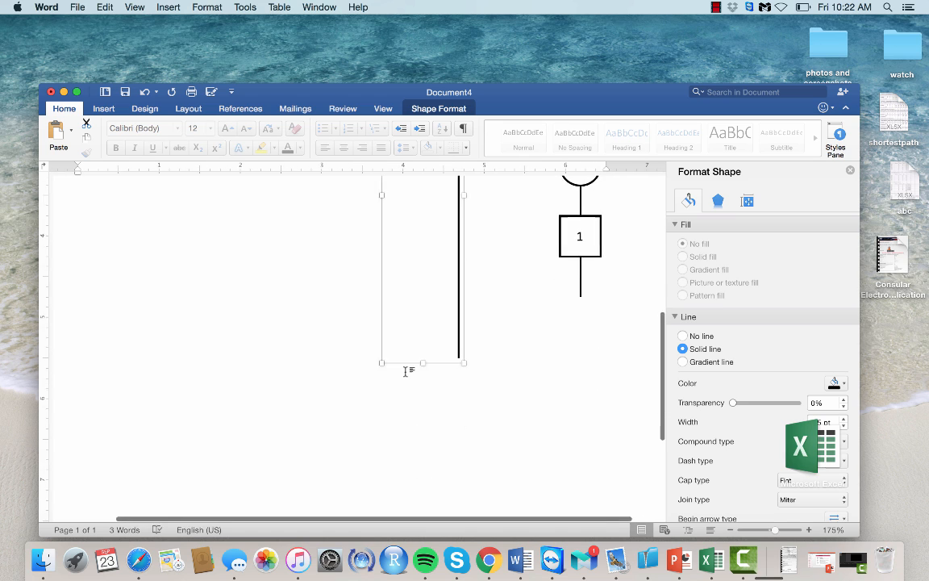
{"action": "scroll", "coordinate": [457, 315], "scroll_direction": "up", "scroll_amount": 3}
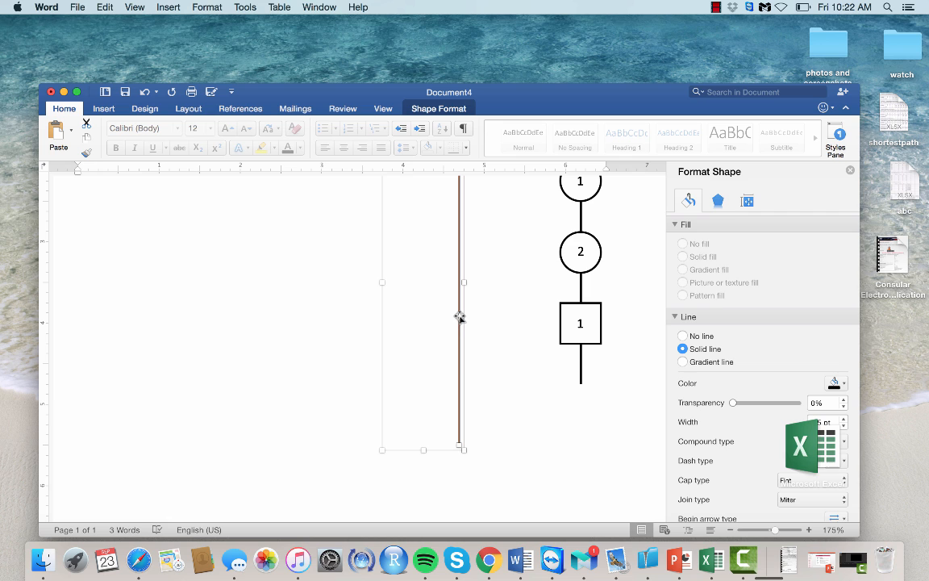
{"action": "left_click_drag", "start_coordinate": [457, 449], "coordinate": [460, 266]}
{"action": "scroll", "coordinate": [460, 266], "scroll_direction": "up", "scroll_amount": 5}
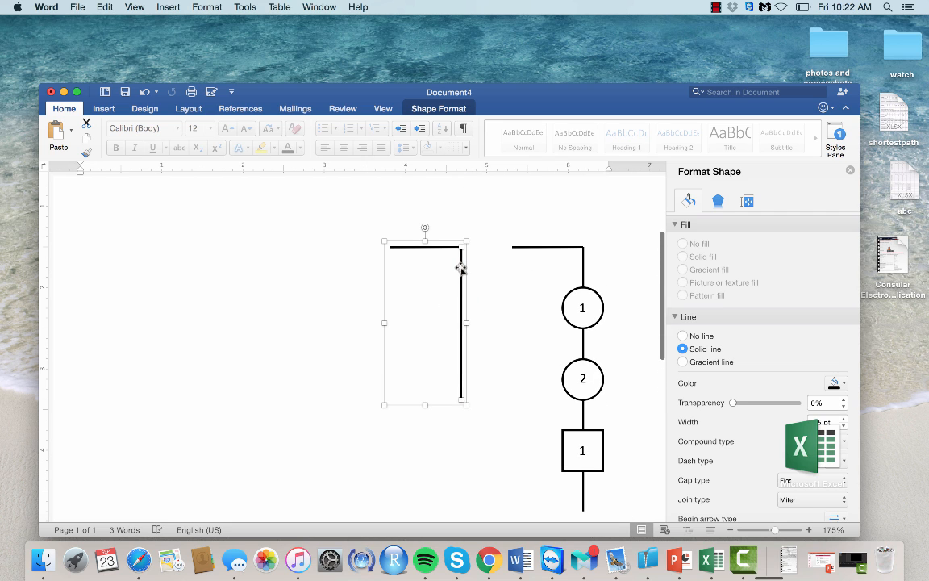
{"action": "left_click", "coordinate": [440, 259]}
{"action": "scroll", "coordinate": [442, 255], "scroll_direction": "up", "scroll_amount": 3}
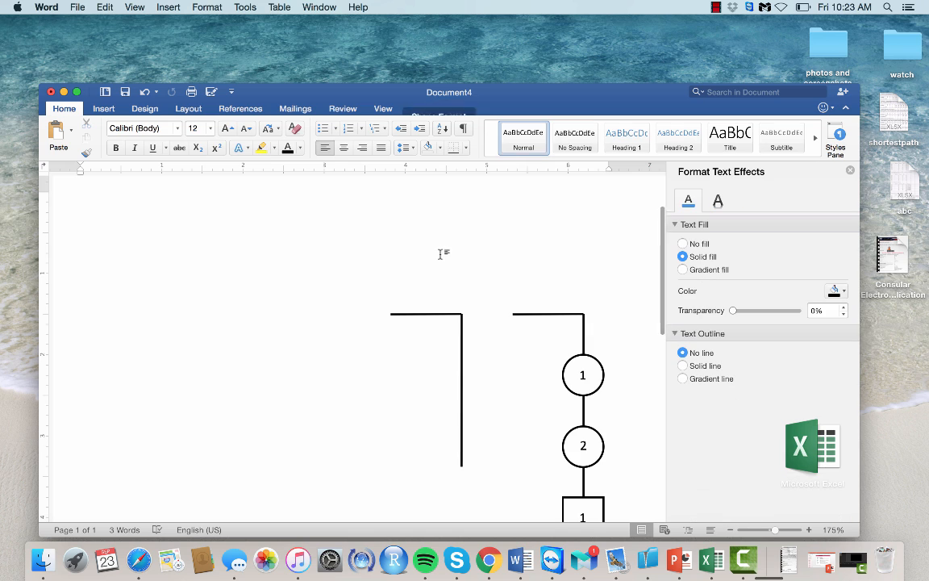
{"action": "left_click", "coordinate": [441, 315]}
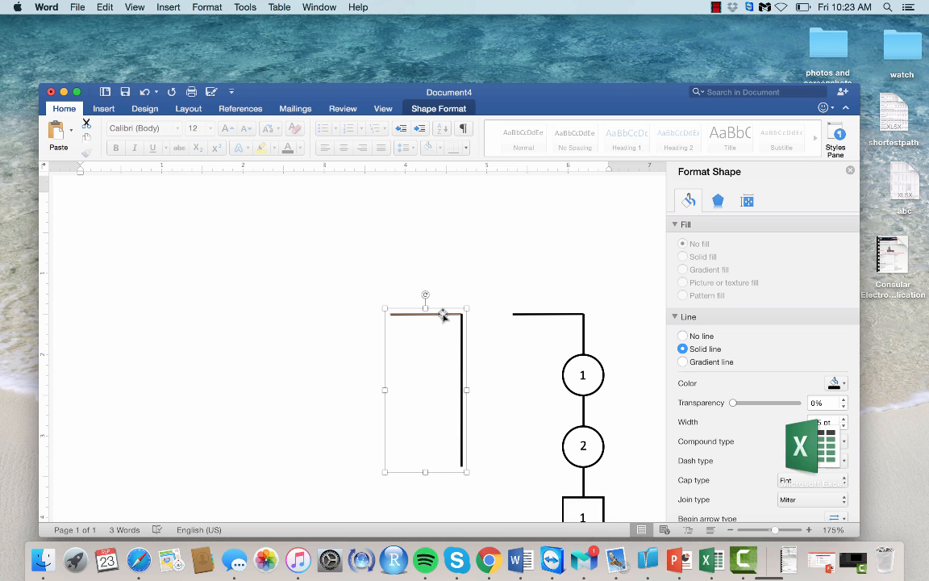
{"action": "scroll", "coordinate": [442, 315], "scroll_direction": "down", "scroll_amount": 3}
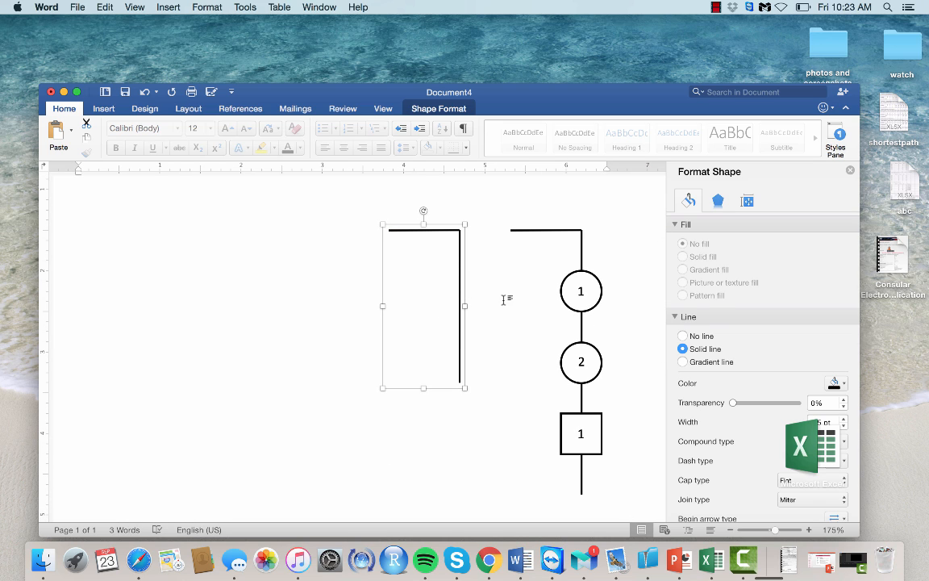
Step: Copy circle 1 onto the upper part of the second branch's vertical line and number the copy 3
{"action": "left_click", "coordinate": [560, 295]}
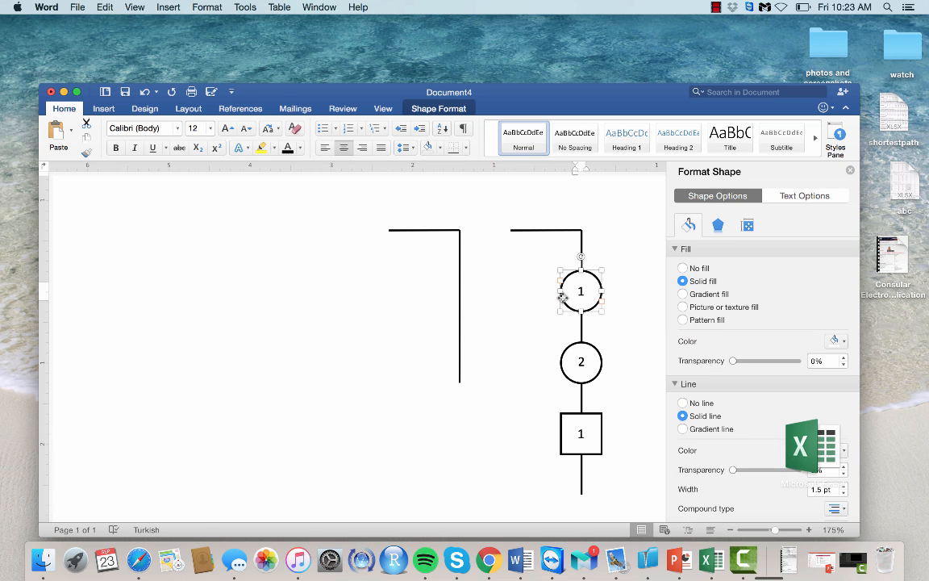
{"action": "key", "text": "super+v"}
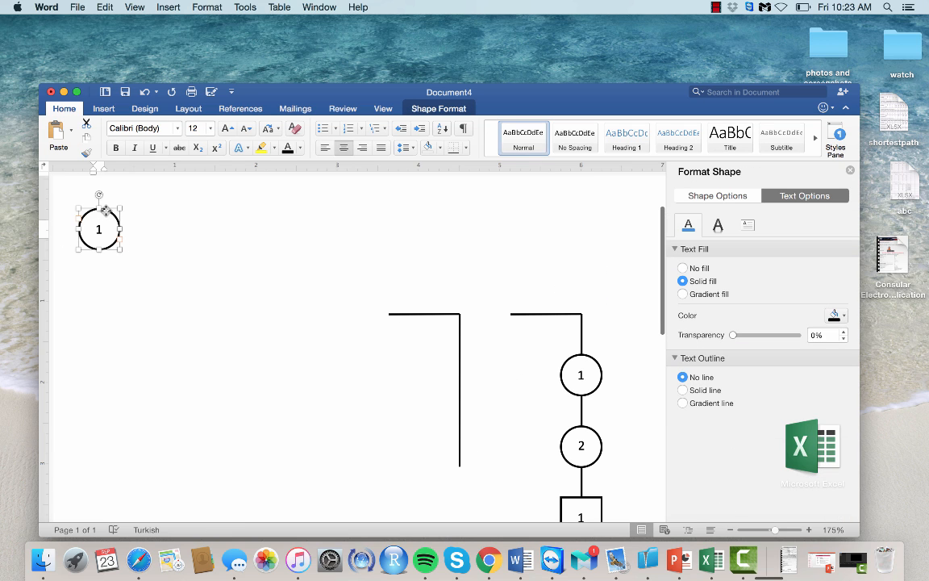
{"action": "left_click_drag", "start_coordinate": [108, 213], "coordinate": [471, 349]}
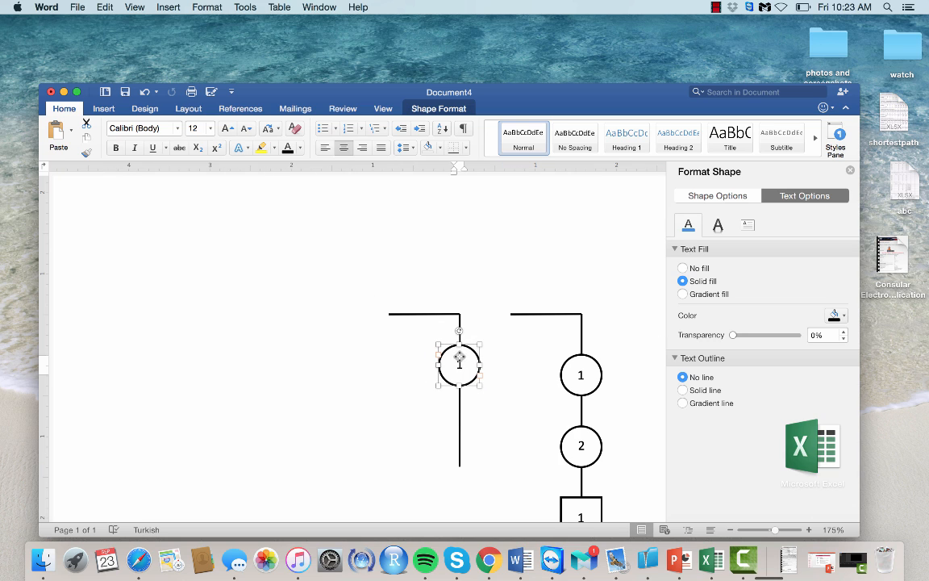
{"action": "double_click", "coordinate": [460, 363]}
{"action": "type", "text": "3"}
Step: Copy the square numbered 1 onto the second branch below circle 3 and number the copy 2
{"action": "left_click", "coordinate": [586, 496]}
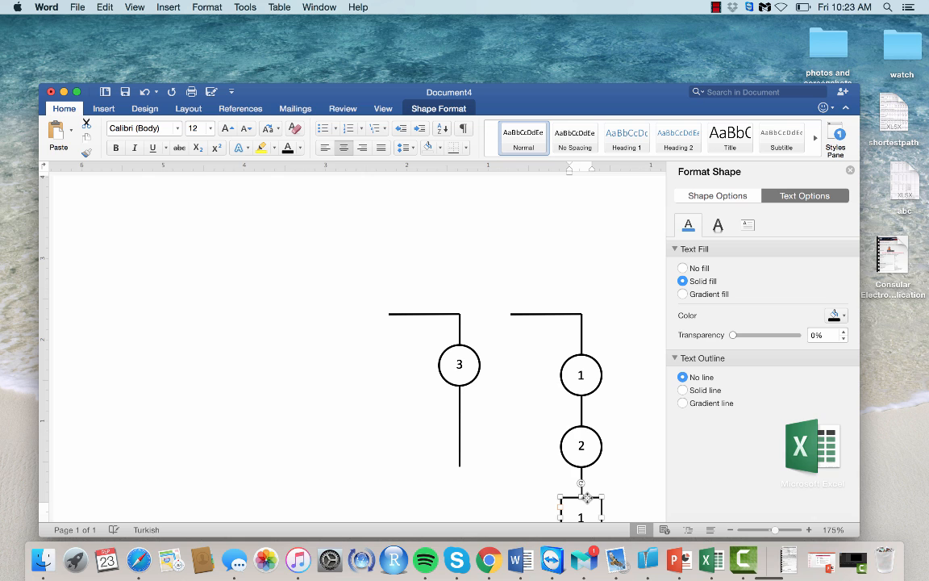
{"action": "key", "text": "super+c"}
{"action": "left_click", "coordinate": [316, 465]}
{"action": "key", "text": "super+v"}
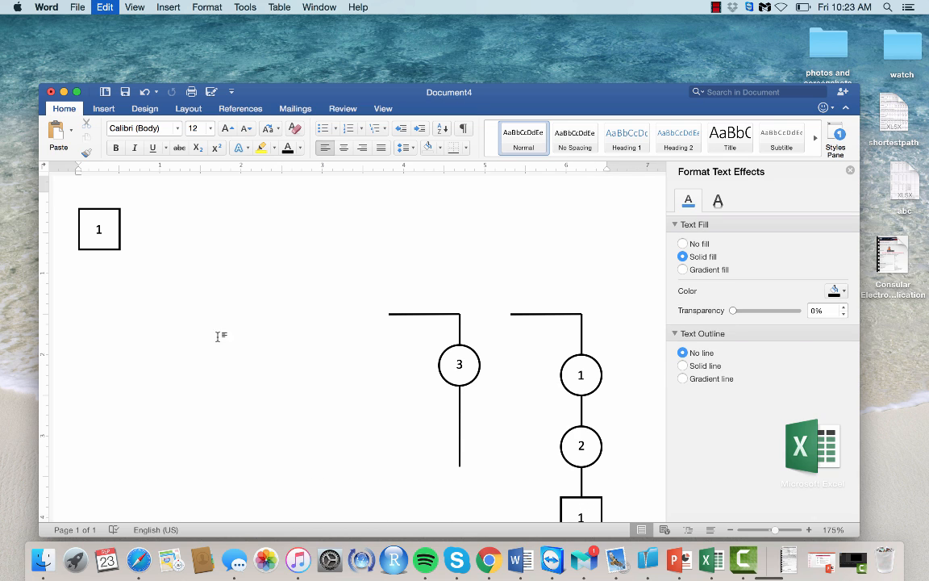
{"action": "left_click_drag", "start_coordinate": [96, 211], "coordinate": [465, 417]}
{"action": "left_click", "coordinate": [456, 435]}
{"action": "double_click", "coordinate": [458, 436]}
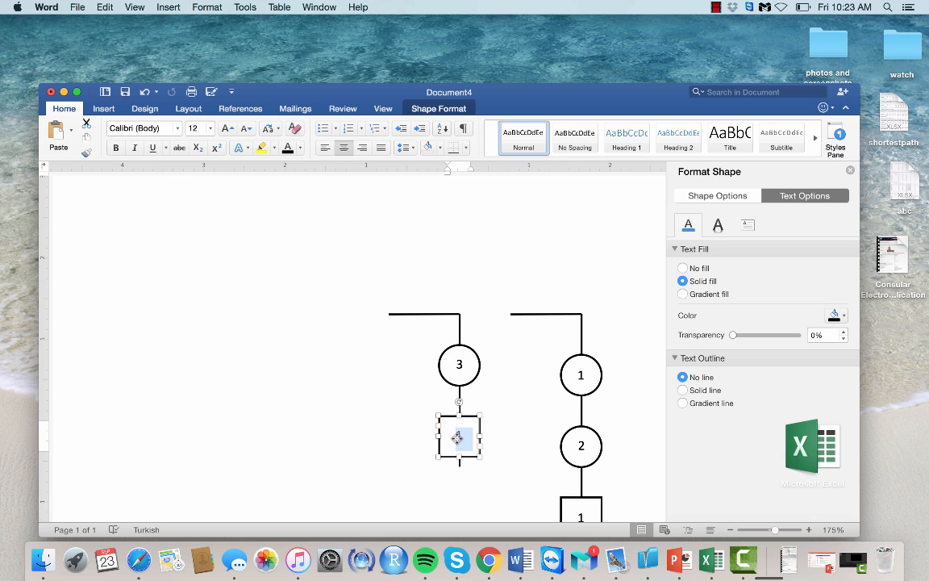
{"action": "type", "text": "2"}
{"action": "left_click", "coordinate": [324, 445]}
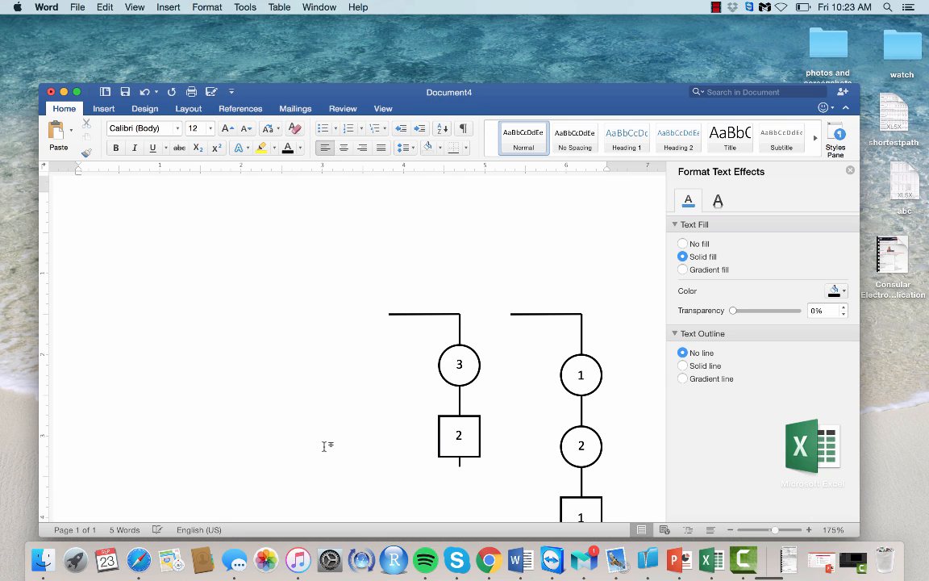
Step: Insert a text box about 0.25" high and 0.88" wide above the horizontal line of the branch with circle 1
{"action": "scroll", "coordinate": [324, 445], "scroll_direction": "down", "scroll_amount": 3}
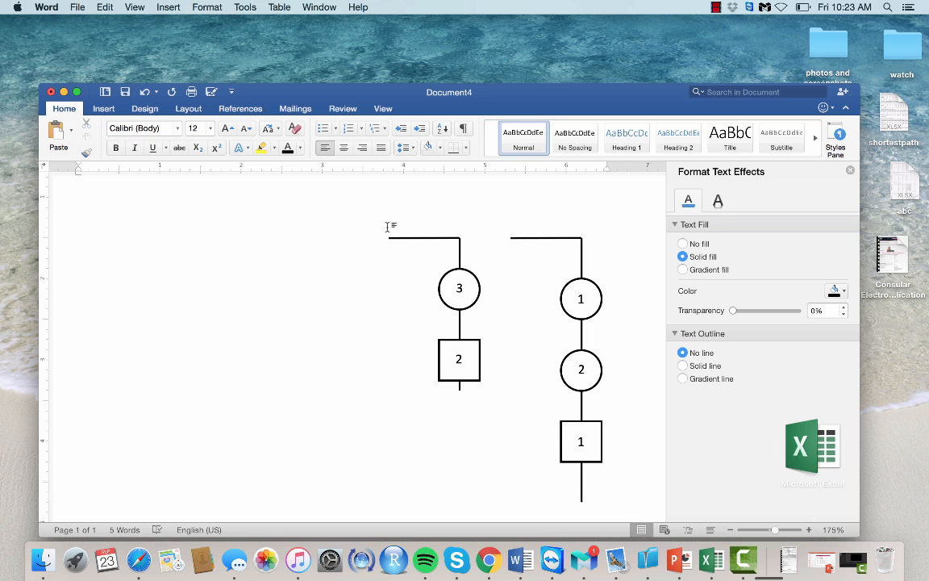
{"action": "left_click", "coordinate": [108, 110]}
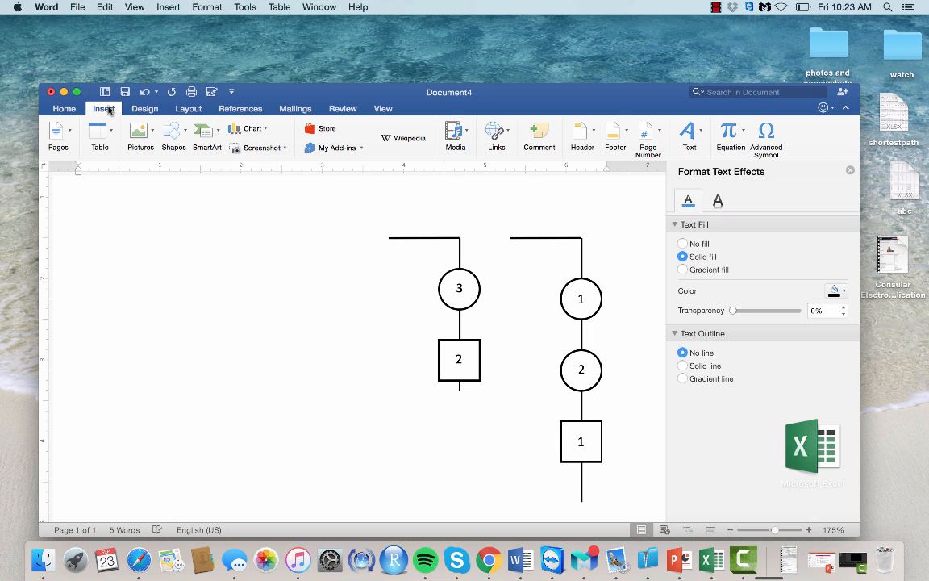
{"action": "left_click", "coordinate": [186, 139]}
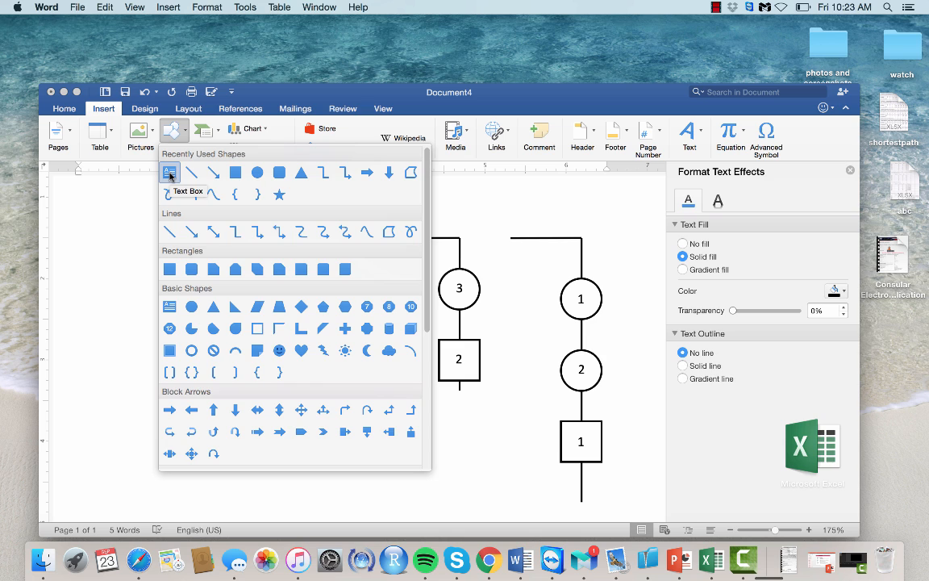
{"action": "left_click", "coordinate": [169, 174]}
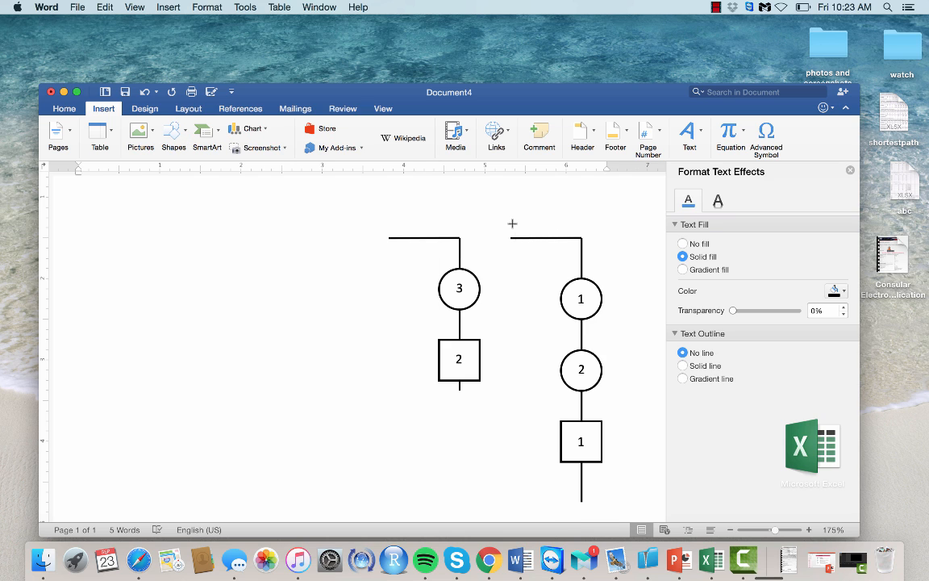
{"action": "mouse_move", "coordinate": [512, 223]}
{"action": "left_mouse_down"}
{"action": "mouse_move", "coordinate": [538, 309]}
{"action": "mouse_move", "coordinate": [529, 290]}
{"action": "left_mouse_up"}
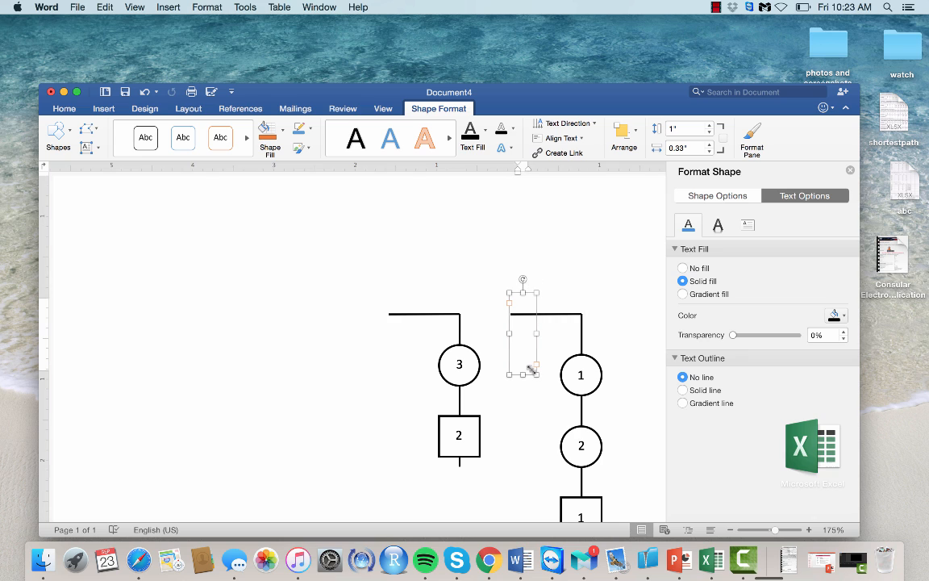
{"action": "left_click_drag", "start_coordinate": [524, 374], "coordinate": [580, 292]}
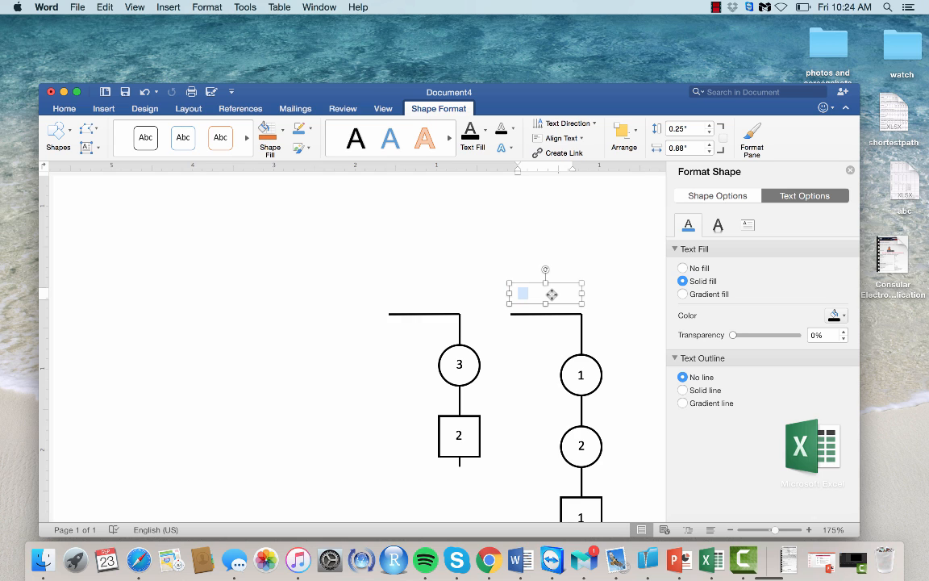
Step: Enter "Base" in the new text box and centre the text
{"action": "type", "text": "Base"}
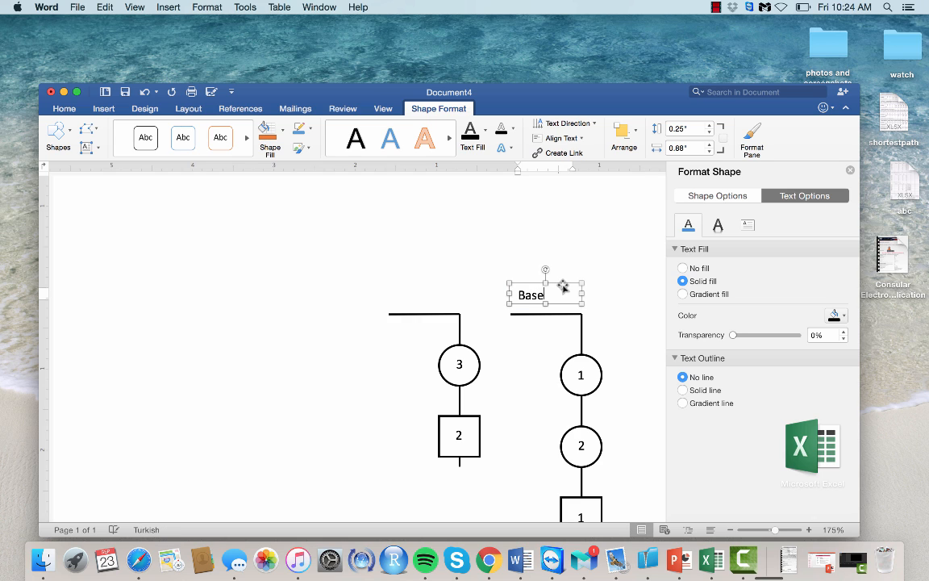
{"action": "left_click", "coordinate": [65, 109]}
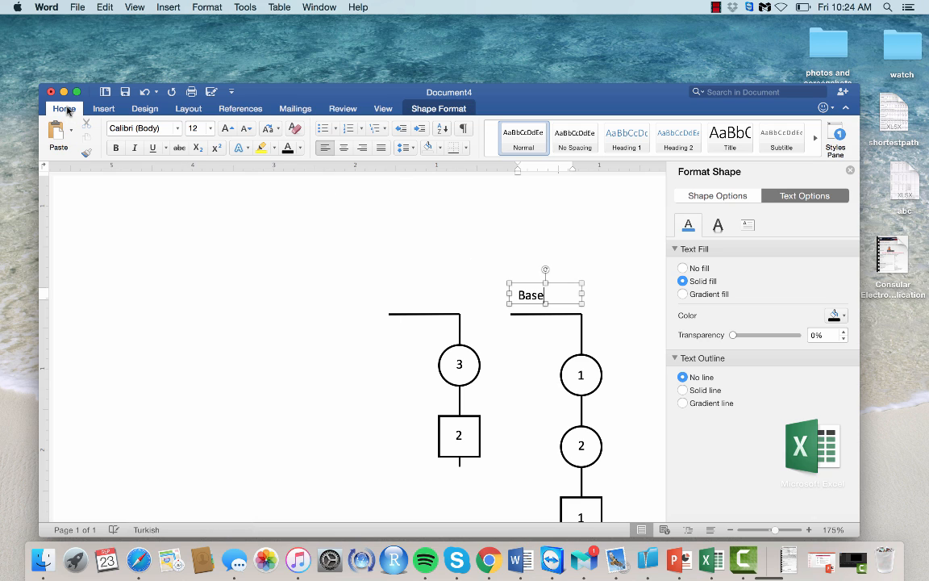
{"action": "left_click", "coordinate": [344, 150]}
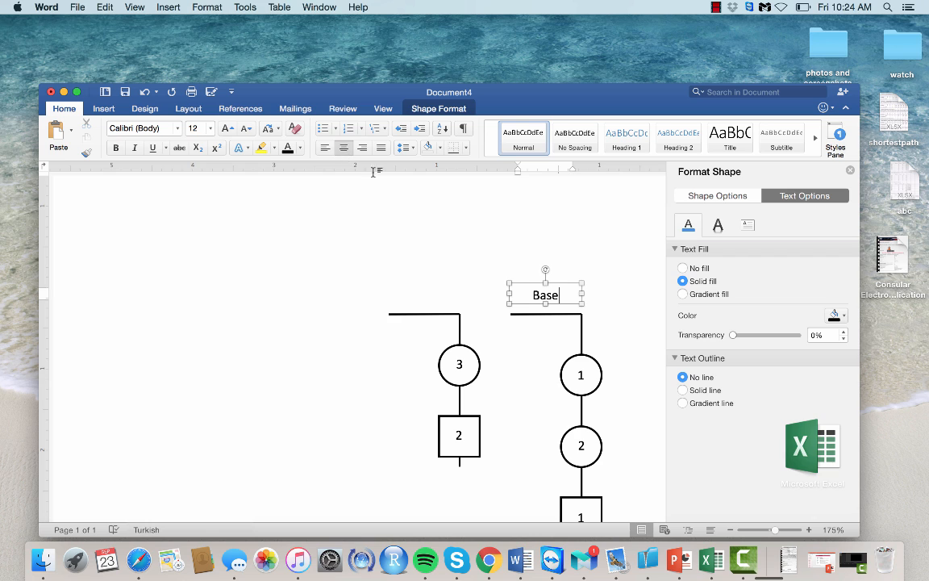
{"action": "left_click", "coordinate": [526, 359]}
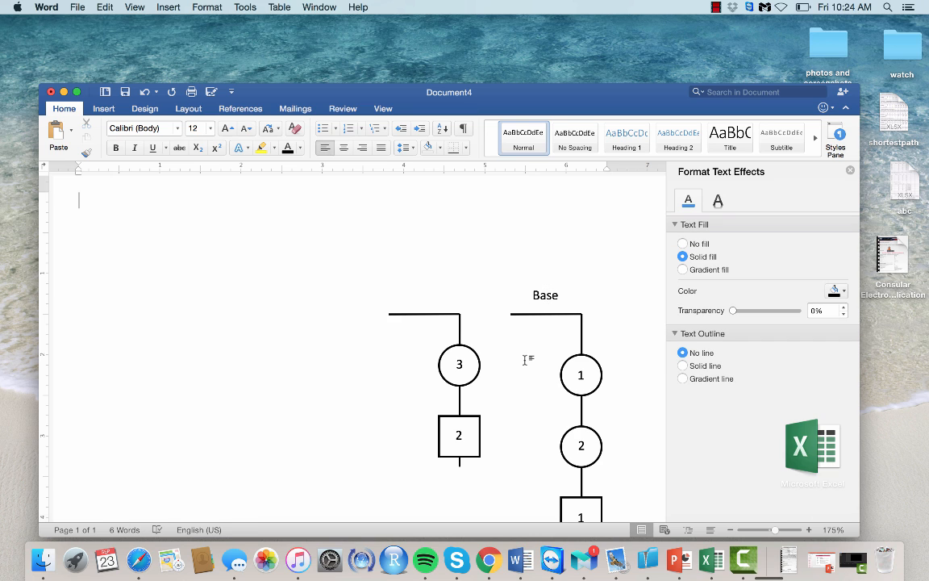
Step: Nudge the "Base" label down so it sits directly on the branch's horizontal line
{"action": "left_click", "coordinate": [546, 302]}
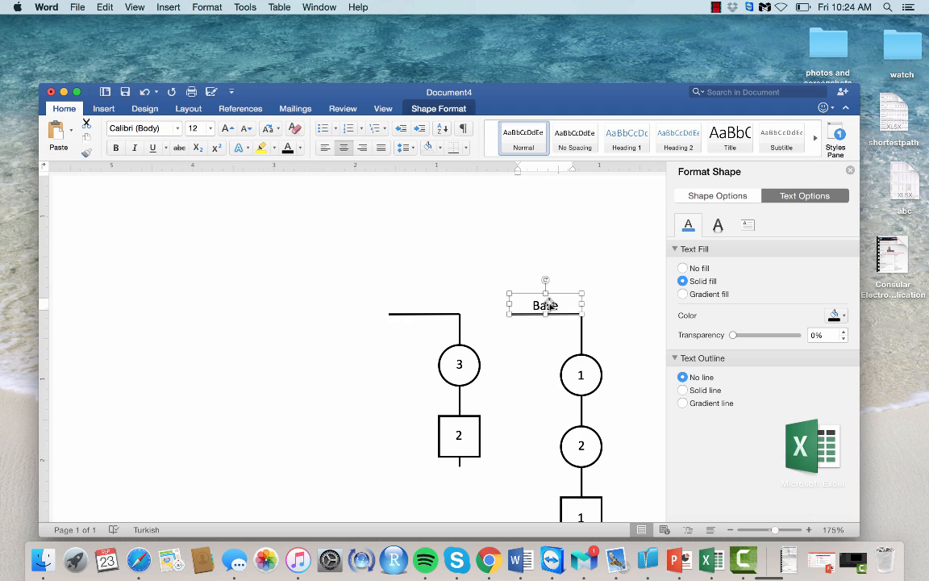
{"action": "left_click", "coordinate": [545, 377]}
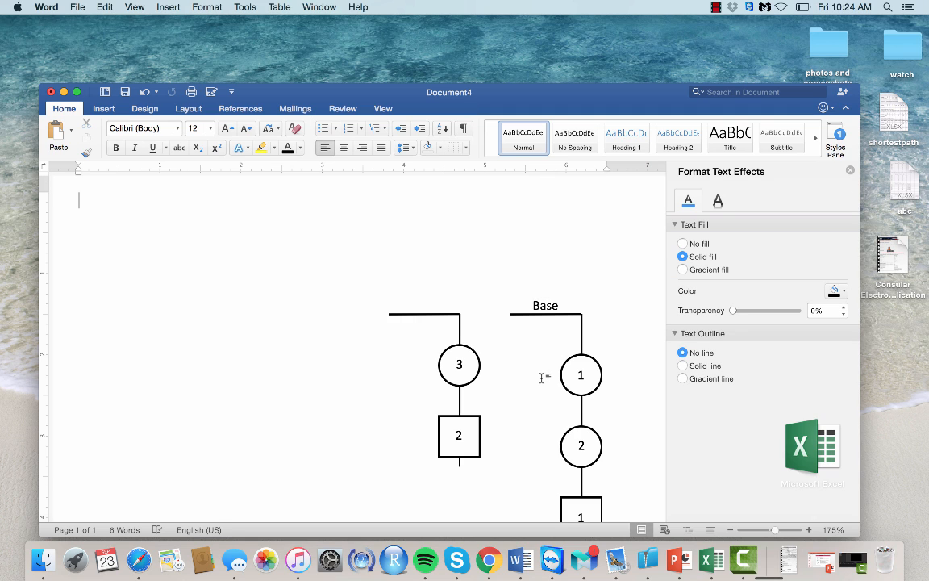
{"action": "left_click", "coordinate": [546, 300]}
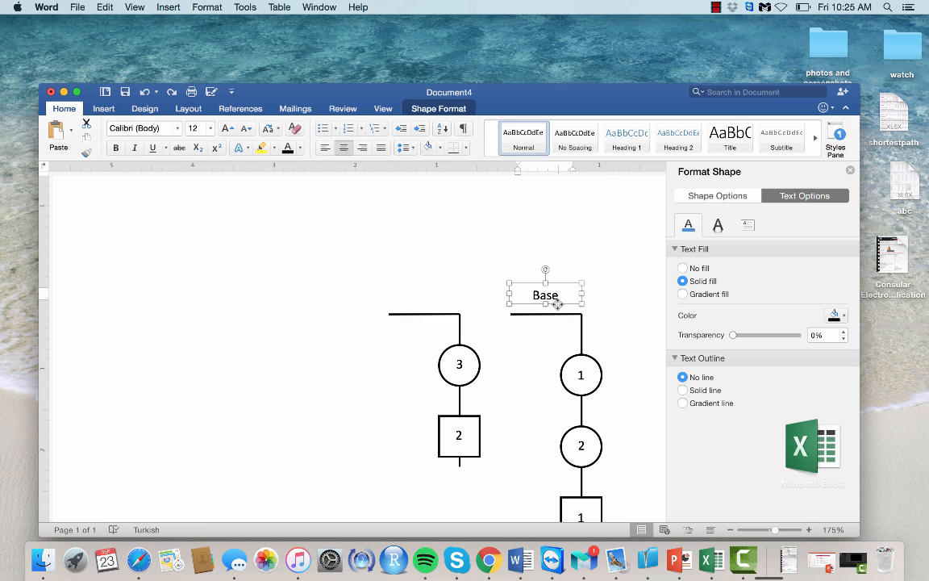
{"action": "key", "text": "Down"}
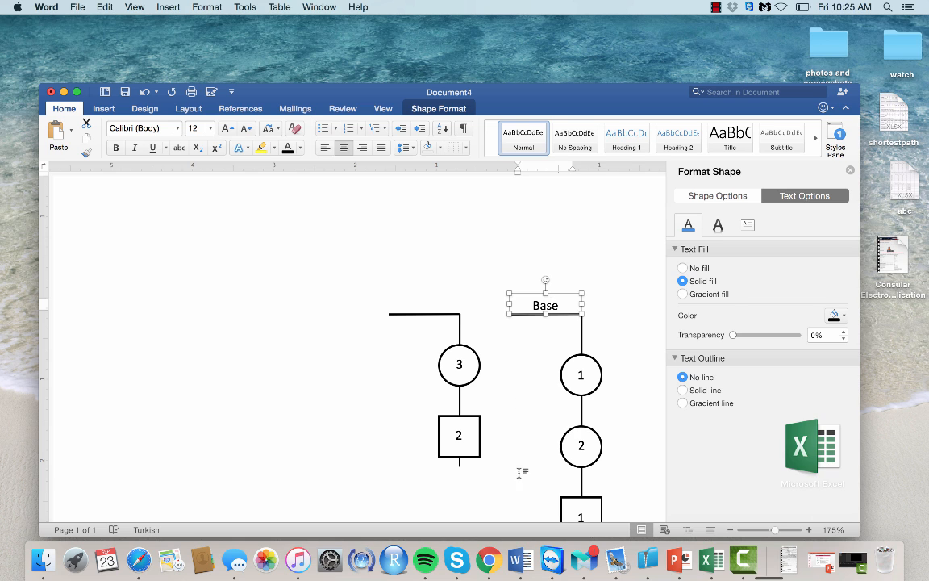
{"action": "left_click", "coordinate": [519, 472]}
Step: Copy the "Base" label to the right of circle 1 and change the copy's text to "1.5 min"
{"action": "left_click", "coordinate": [558, 301]}
{"action": "left_click", "coordinate": [373, 367]}
{"action": "key", "text": "cmd+v"}
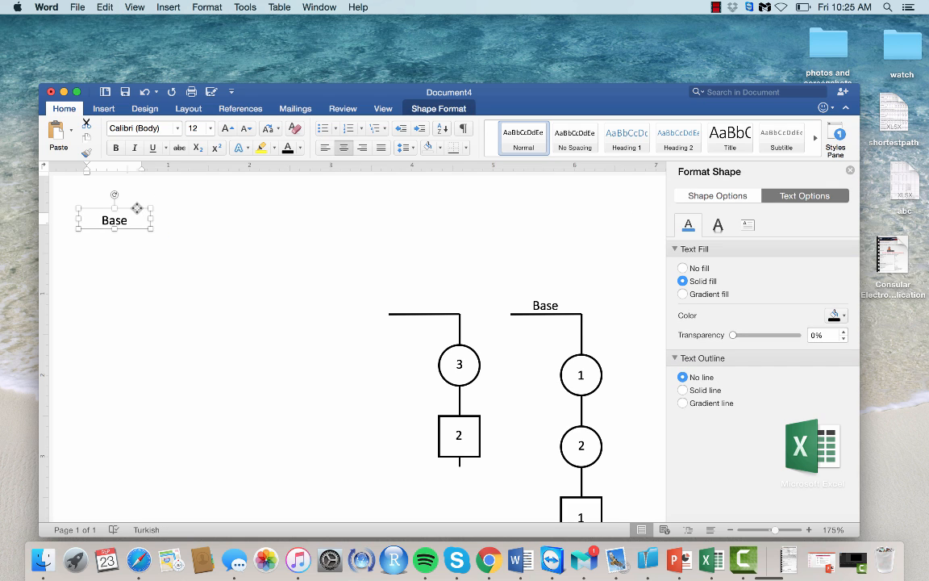
{"action": "left_click_drag", "start_coordinate": [137, 208], "coordinate": [659, 369]}
{"action": "left_click_drag", "start_coordinate": [588, 364], "coordinate": [606, 374]}
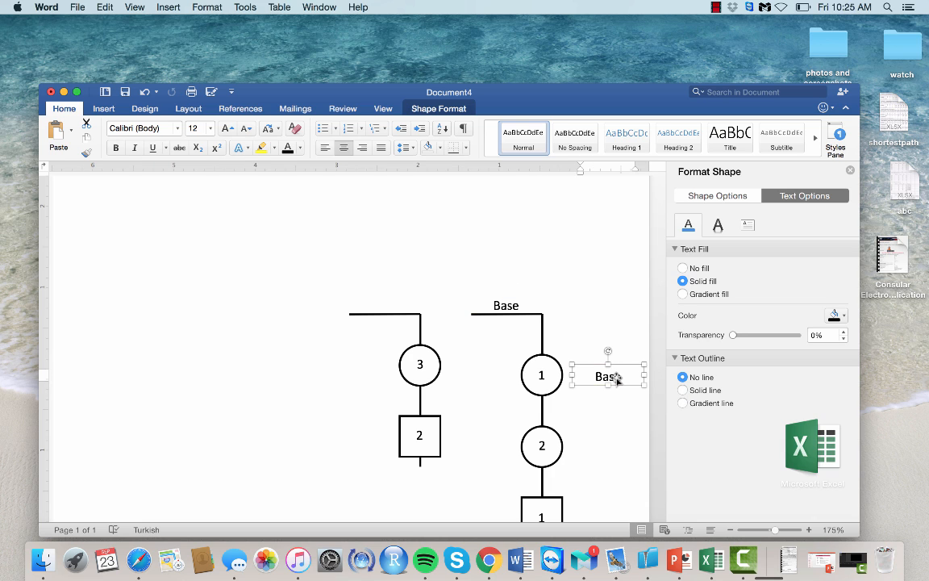
{"action": "left_click_drag", "start_coordinate": [623, 376], "coordinate": [595, 375]}
{"action": "type", "text": "1.5 min"}
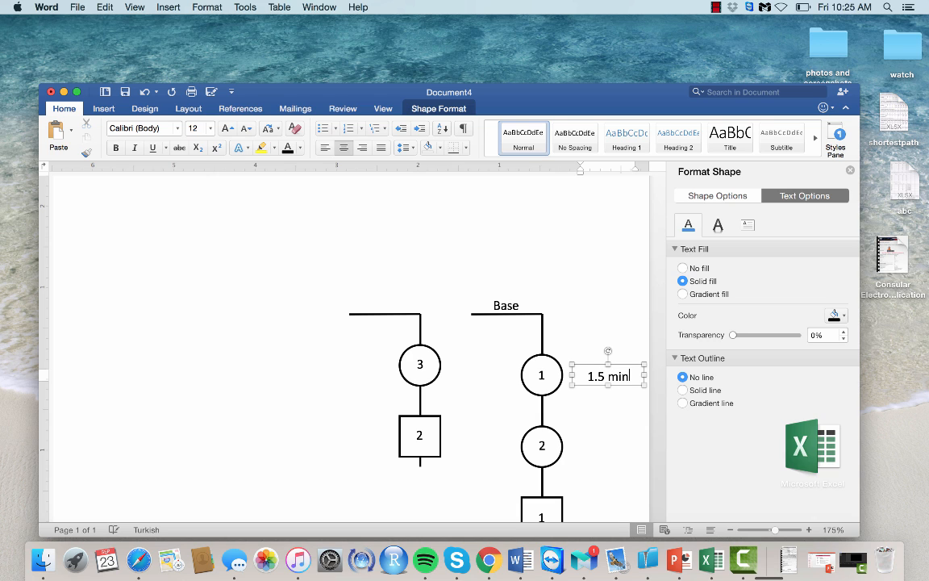
{"action": "left_click", "coordinate": [597, 289]}
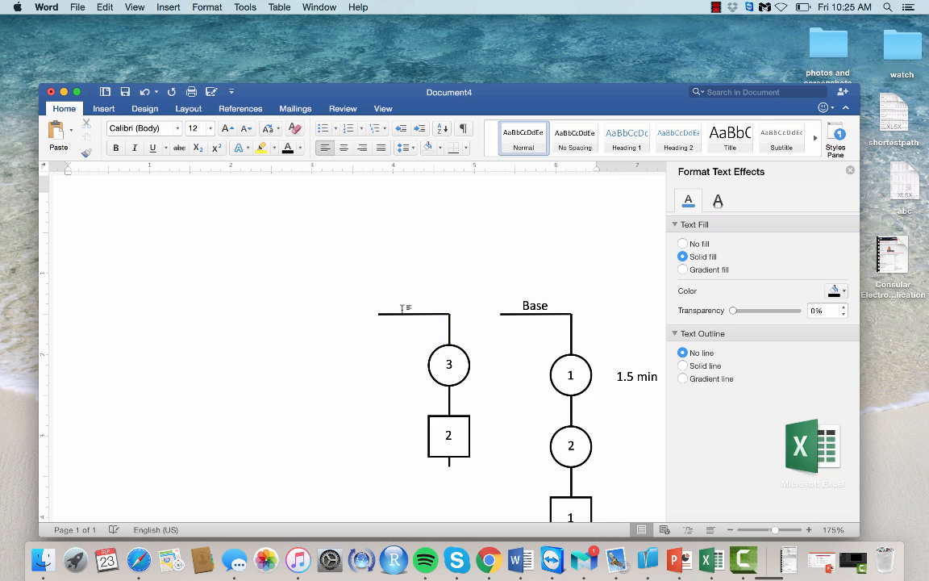
Step: Copy the "Base" label above the second branch's horizontal line and change the copy's text to "Spring"
{"action": "left_click", "coordinate": [547, 298]}
{"action": "key", "text": "super+c"}
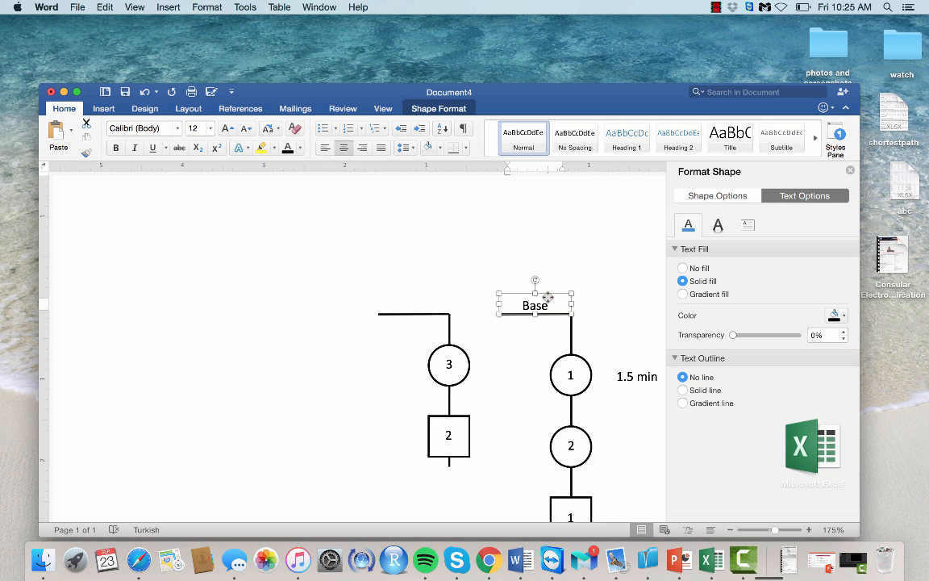
{"action": "left_click", "coordinate": [270, 405]}
{"action": "key", "text": "super+v"}
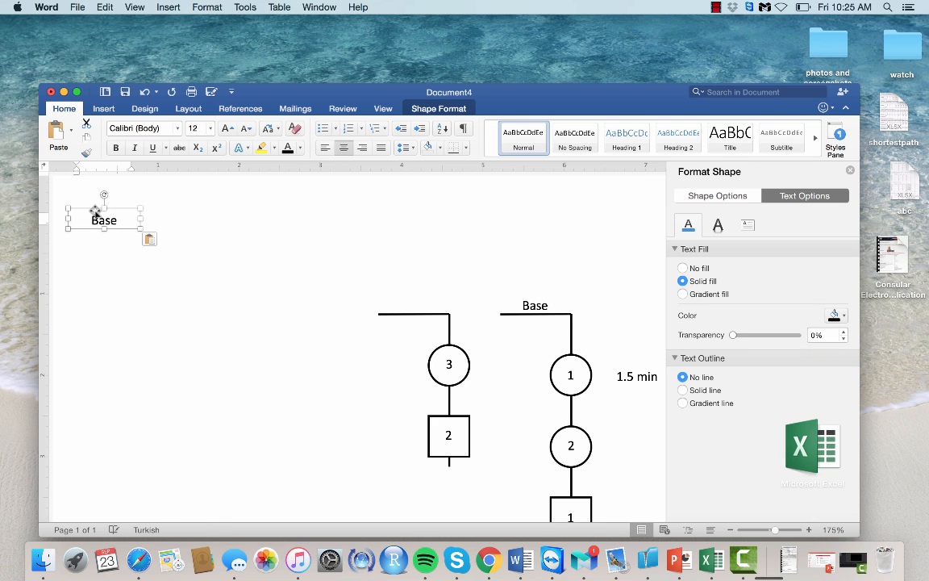
{"action": "left_click_drag", "start_coordinate": [91, 210], "coordinate": [403, 294]}
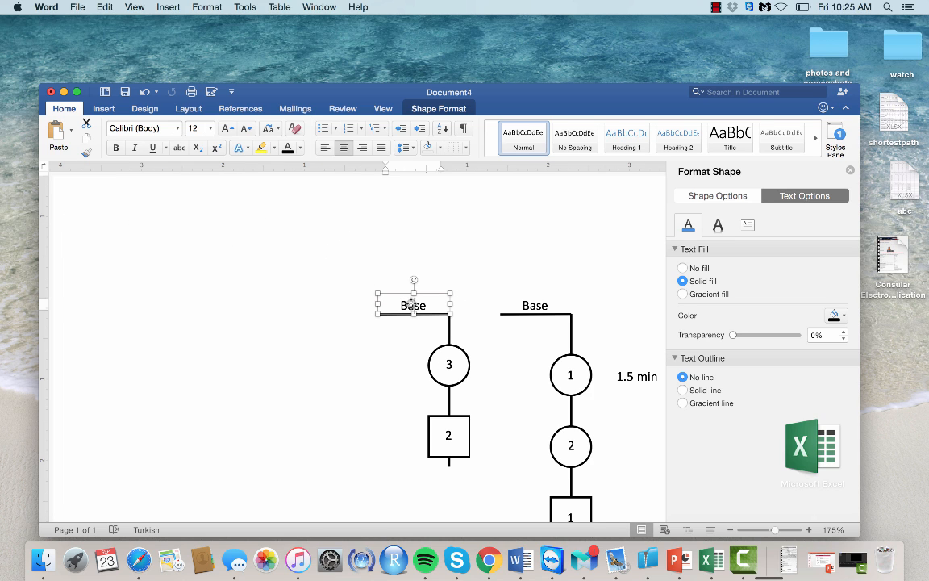
{"action": "double_click", "coordinate": [412, 304]}
{"action": "type", "text": "Spring"}
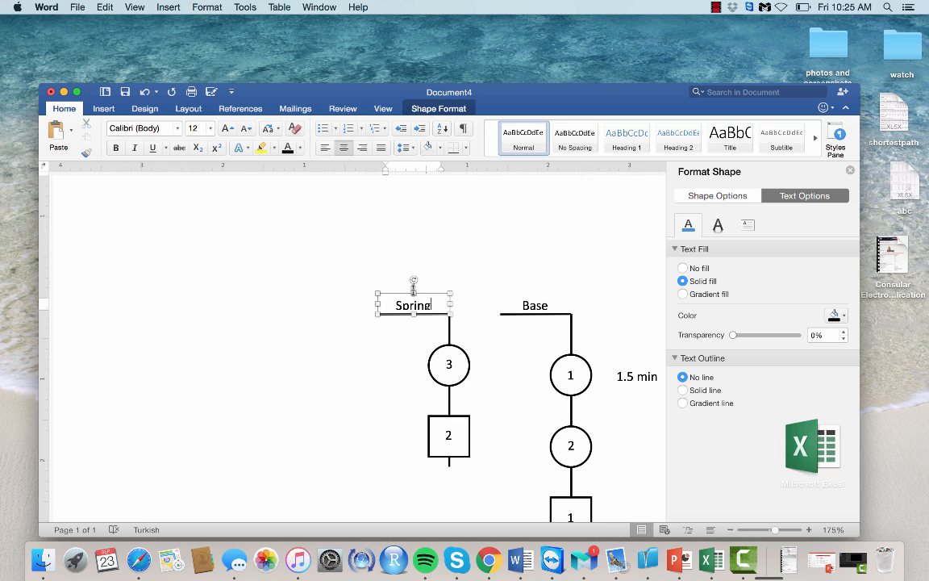
Step: Make the "Spring" text box taller to fit its text and move it down onto the horizontal line
{"action": "left_click_drag", "start_coordinate": [413, 288], "coordinate": [410, 294]}
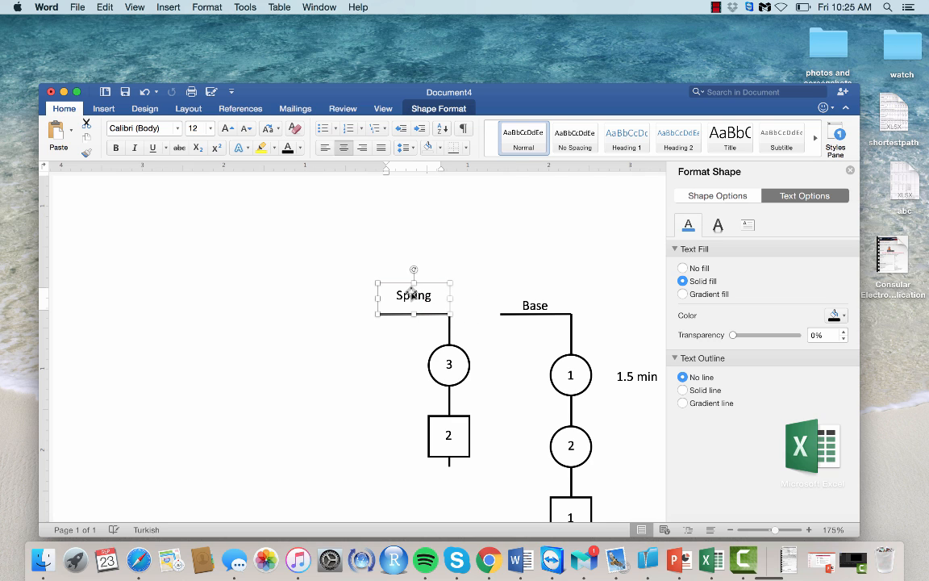
{"action": "left_click", "coordinate": [411, 326]}
{"action": "left_click", "coordinate": [424, 301]}
{"action": "left_click_drag", "start_coordinate": [442, 304], "coordinate": [442, 305]}
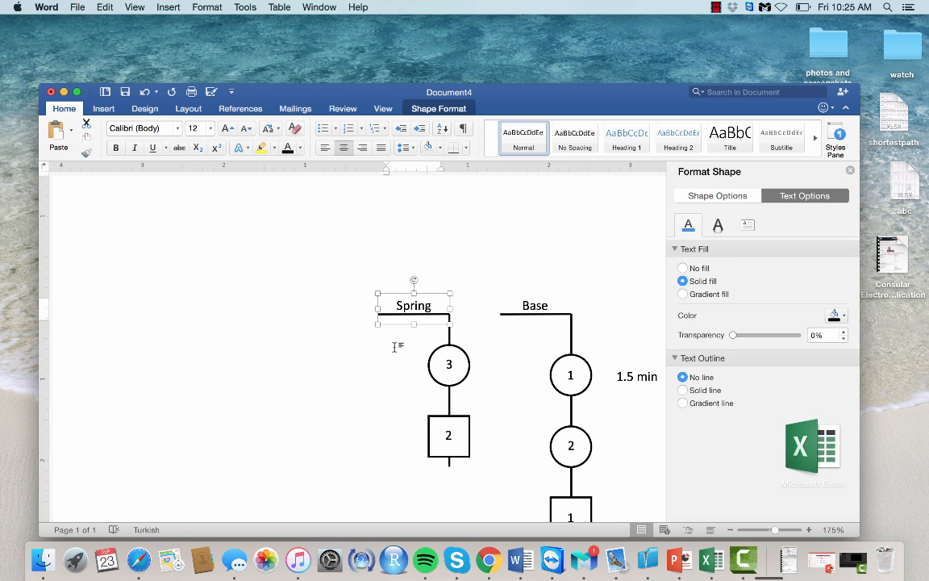
{"action": "left_click", "coordinate": [323, 361]}
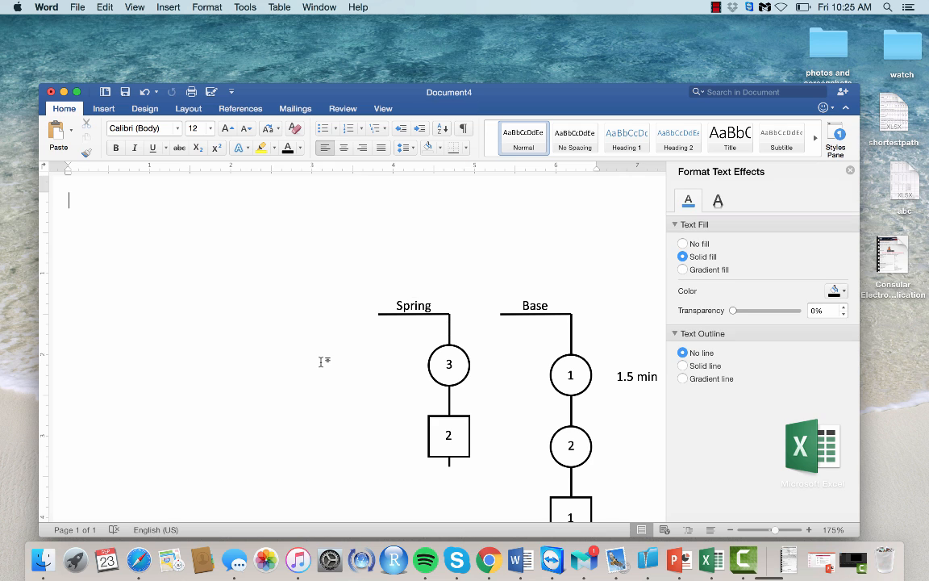
{"action": "scroll", "coordinate": [322, 362], "scroll_direction": "down", "scroll_amount": 5}
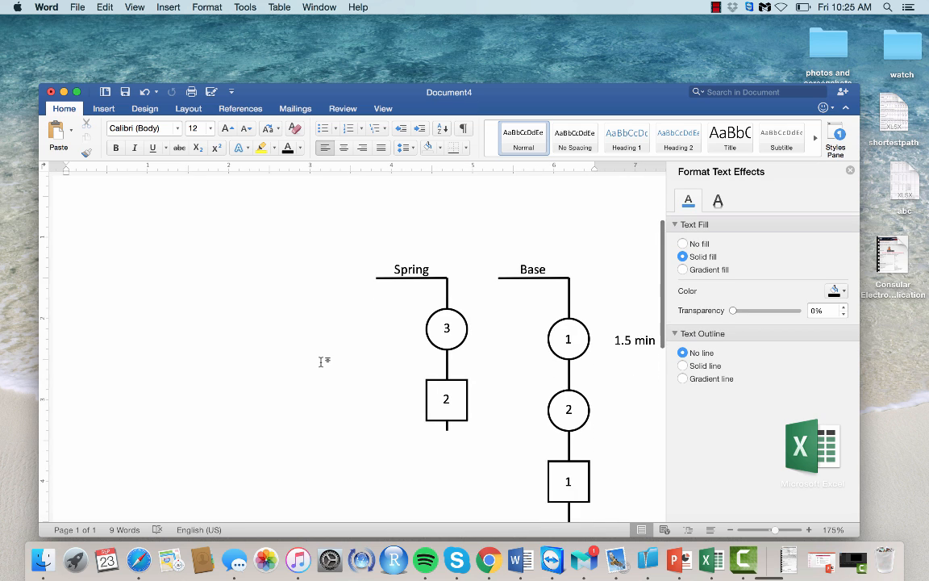
{"action": "scroll", "coordinate": [320, 361], "scroll_direction": "up", "scroll_amount": 2}
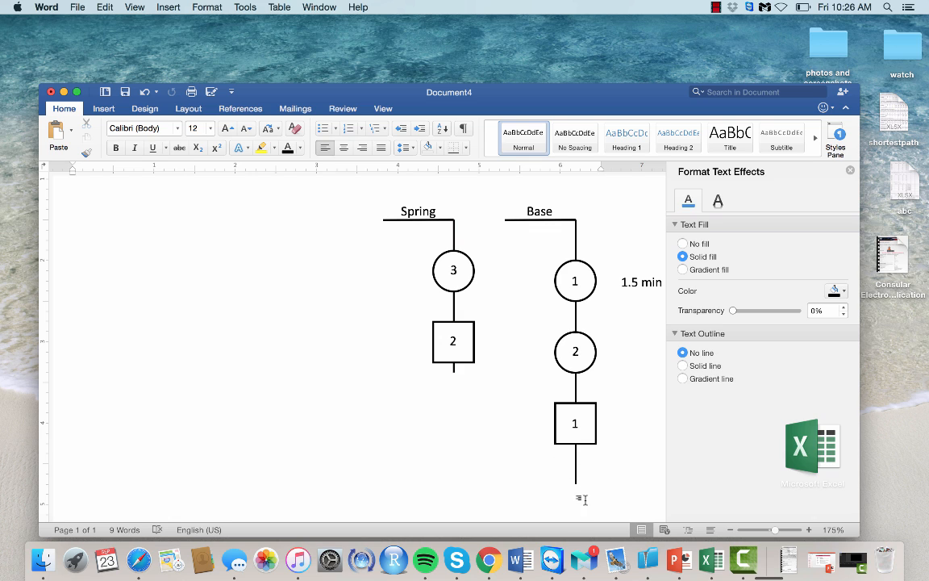
{"action": "scroll", "coordinate": [453, 370], "scroll_direction": "up", "scroll_amount": 3}
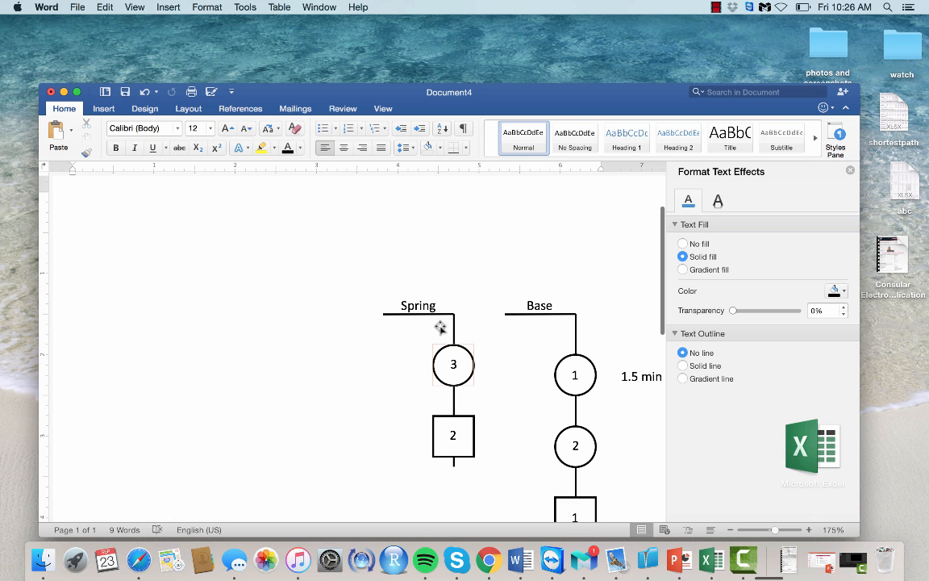
Step: Extend the Spring branch's vertical line downward to the level of the Base branch's lower end
{"action": "left_click", "coordinate": [453, 333]}
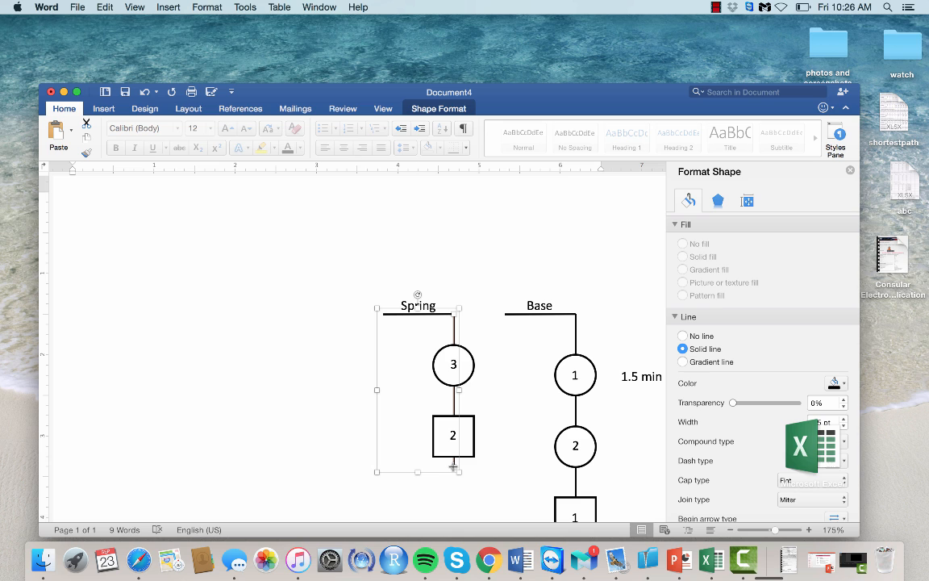
{"action": "left_click", "coordinate": [479, 283]}
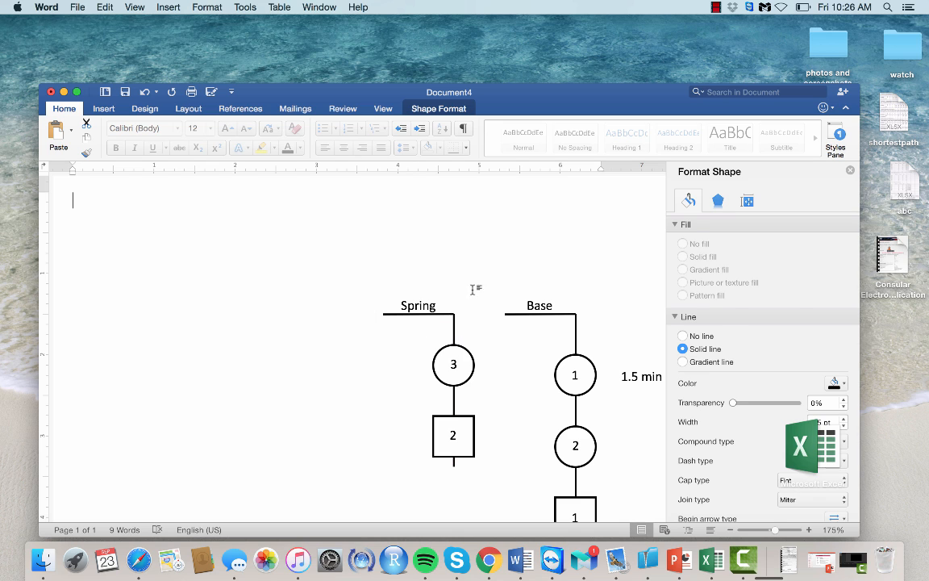
{"action": "left_click", "coordinate": [454, 327]}
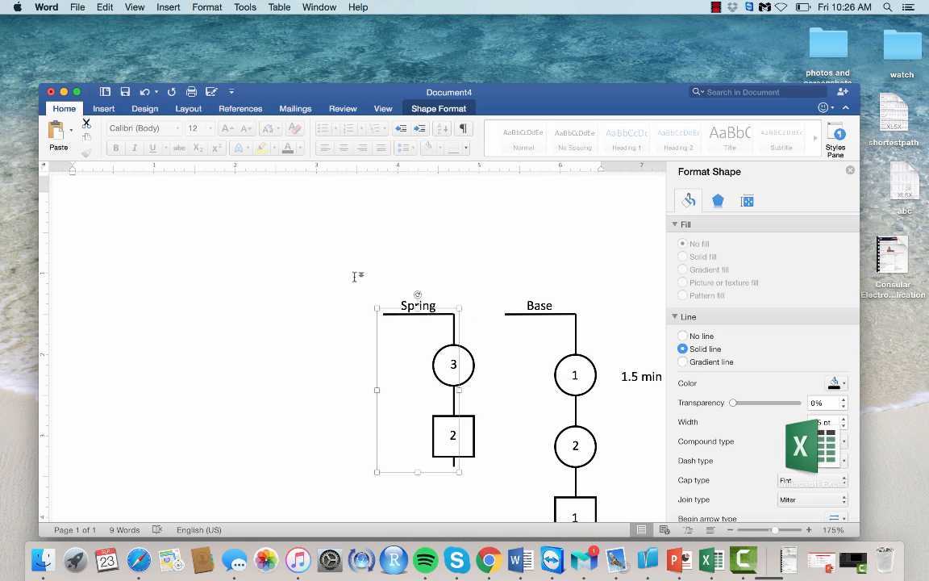
{"action": "left_click", "coordinate": [453, 329]}
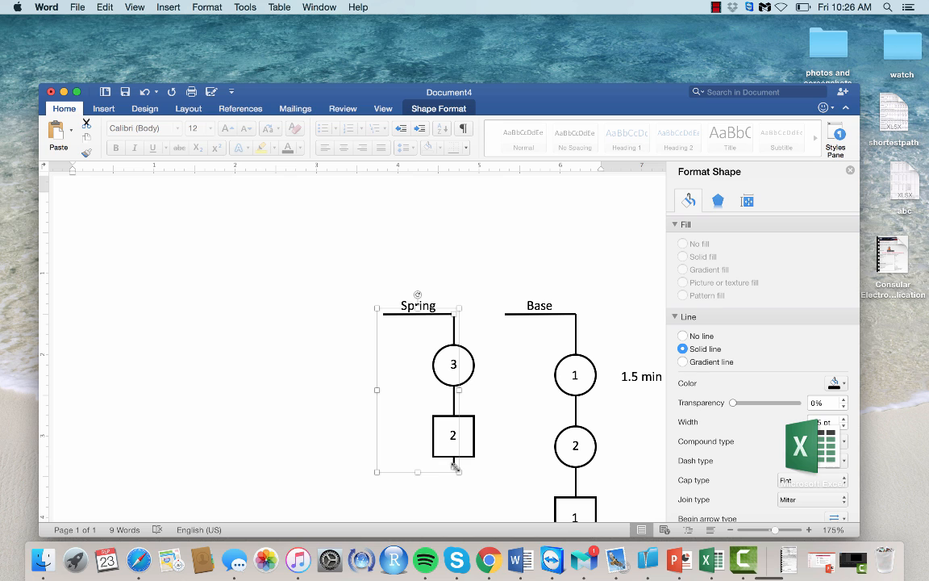
{"action": "mouse_move", "coordinate": [455, 466]}
{"action": "left_mouse_down"}
{"action": "mouse_move", "coordinate": [457, 448]}
{"action": "mouse_move", "coordinate": [457, 537]}
{"action": "mouse_move", "coordinate": [455, 403]}
{"action": "mouse_move", "coordinate": [452, 469]}
{"action": "left_mouse_up"}
{"action": "left_click", "coordinate": [602, 442]}
Step: Copy circle 1 of the Base branch and paste the duplicate into the document
{"action": "scroll", "coordinate": [574, 238], "scroll_direction": "up", "scroll_amount": 3}
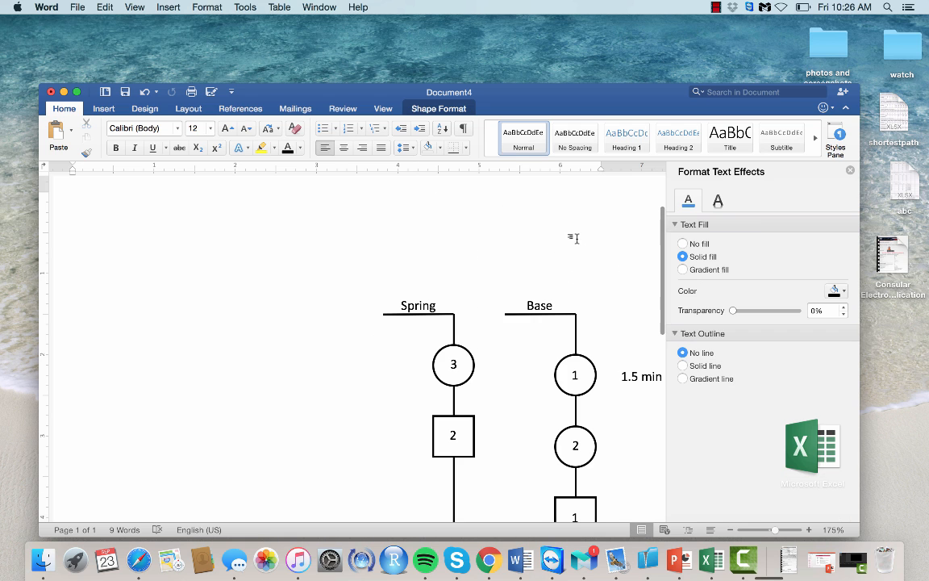
{"action": "scroll", "coordinate": [597, 382], "scroll_direction": "down", "scroll_amount": 6}
{"action": "scroll", "coordinate": [598, 382], "scroll_direction": "up", "scroll_amount": 2}
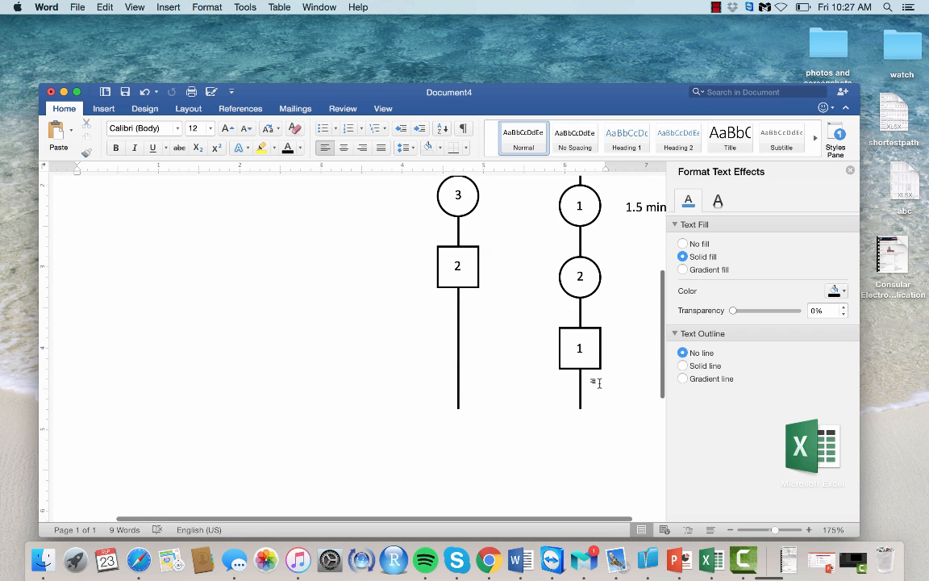
{"action": "scroll", "coordinate": [598, 381], "scroll_direction": "up", "scroll_amount": 2}
{"action": "left_click", "coordinate": [589, 261]}
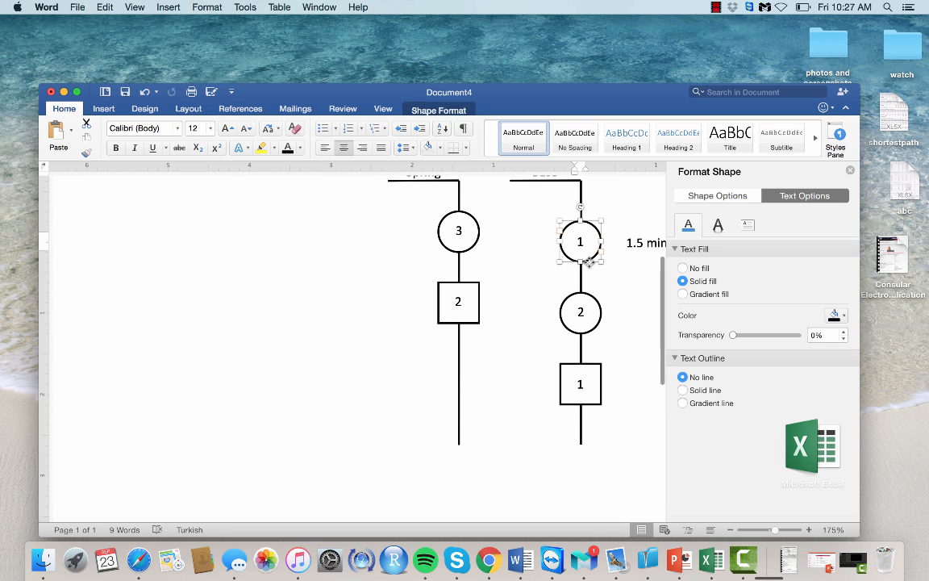
{"action": "key", "text": "super+c"}
{"action": "left_click", "coordinate": [263, 352]}
{"action": "scroll", "coordinate": [263, 353], "scroll_direction": "up", "scroll_amount": 4}
{"action": "key", "text": "super+v"}
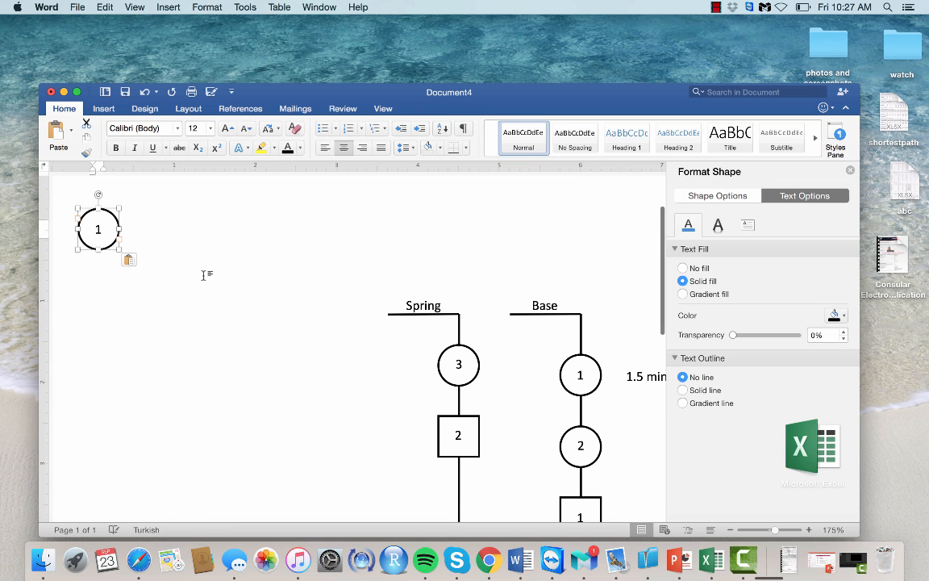
Step: Move the pasted circle below square 1, centred on the Base branch's vertical line
{"action": "scroll", "coordinate": [136, 232], "scroll_direction": "down", "scroll_amount": 1}
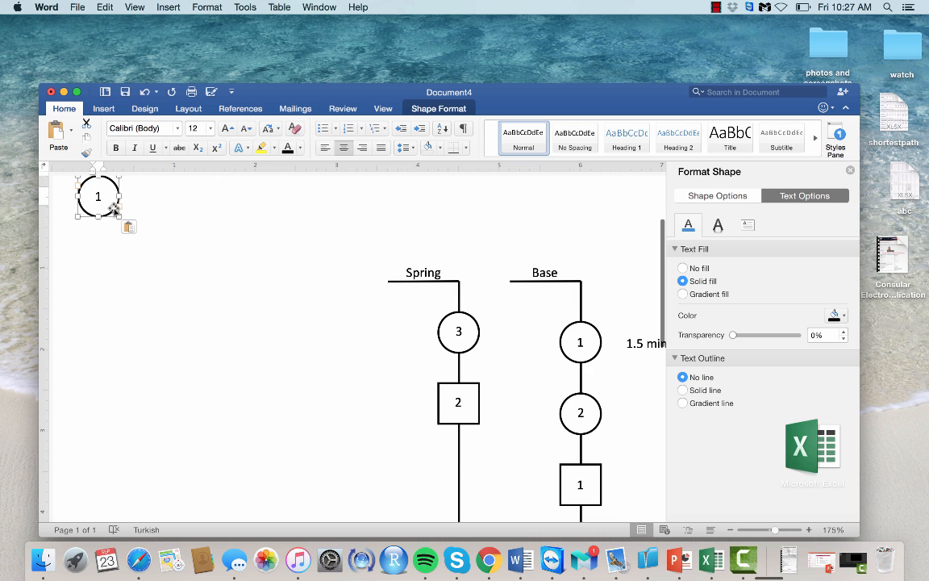
{"action": "left_click_drag", "start_coordinate": [111, 208], "coordinate": [549, 435]}
{"action": "scroll", "coordinate": [549, 435], "scroll_direction": "down", "scroll_amount": 3}
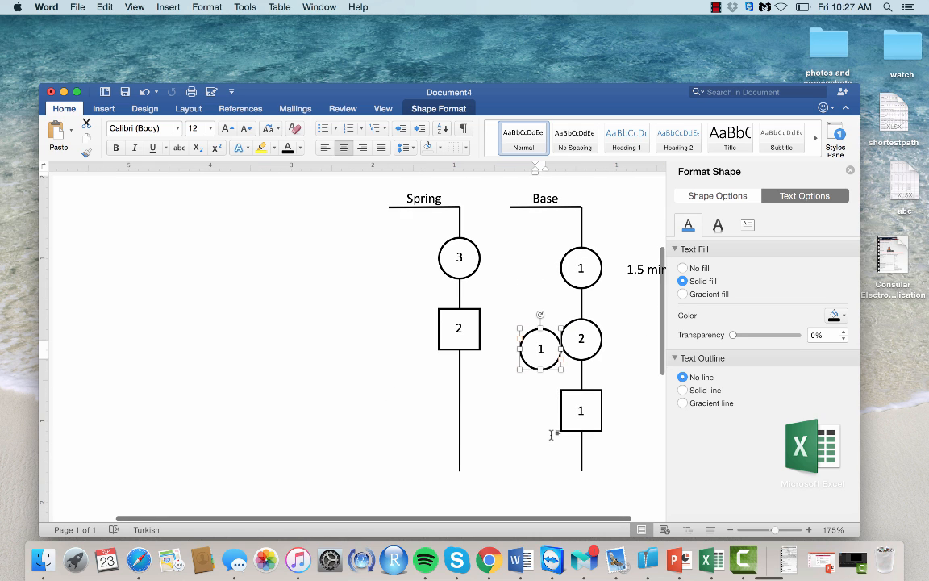
{"action": "left_click_drag", "start_coordinate": [548, 367], "coordinate": [593, 450]}
{"action": "left_click", "coordinate": [618, 448]}
{"action": "scroll", "coordinate": [584, 419], "scroll_direction": "down", "scroll_amount": 5}
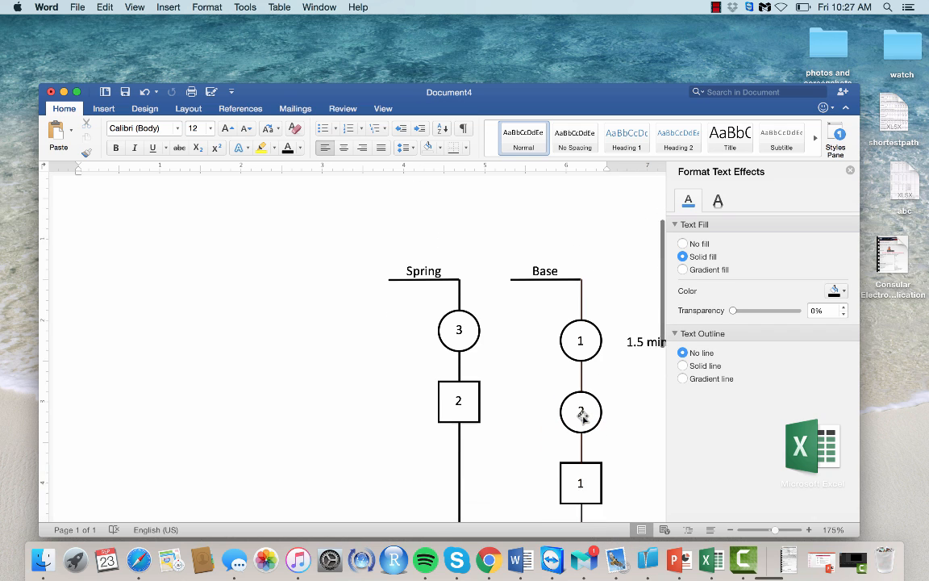
Step: Adjust the copied circle's height so it attaches to the Base branch line below square 1, evenly spaced with the shapes above
{"action": "left_click", "coordinate": [601, 492]}
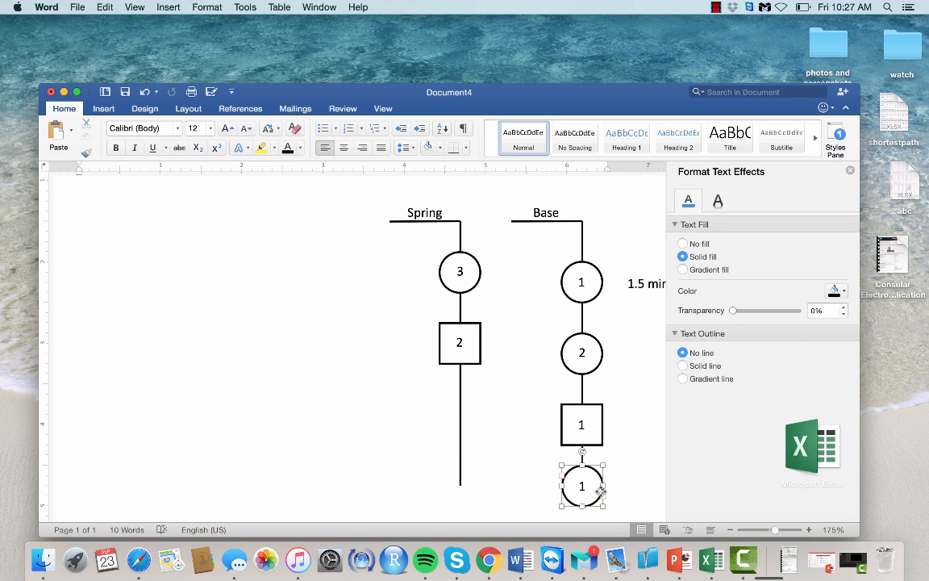
{"action": "key", "text": "Down"}
{"action": "key", "text": "Down"}
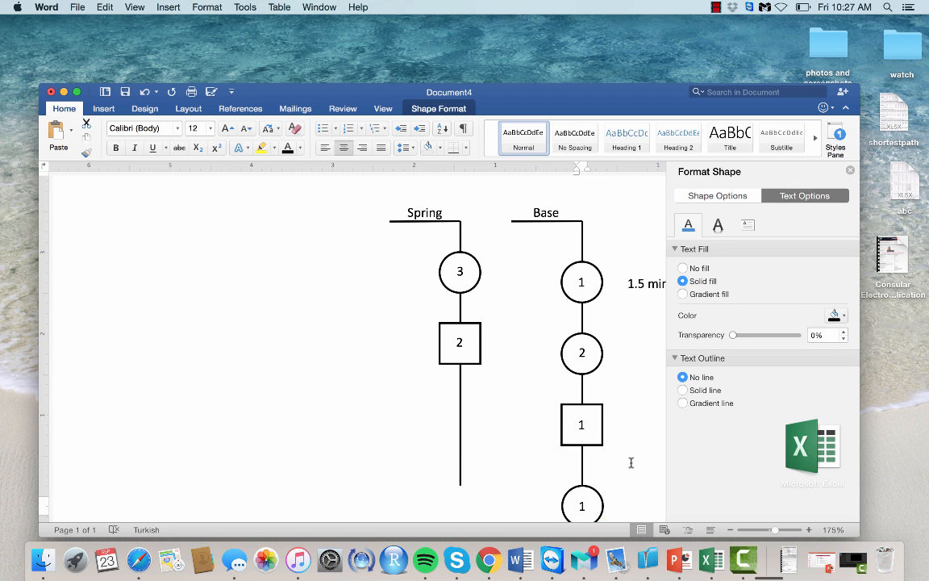
{"action": "left_click", "coordinate": [630, 463]}
{"action": "scroll", "coordinate": [631, 466], "scroll_direction": "down", "scroll_amount": 3}
{"action": "scroll", "coordinate": [631, 463], "scroll_direction": "down", "scroll_amount": 1}
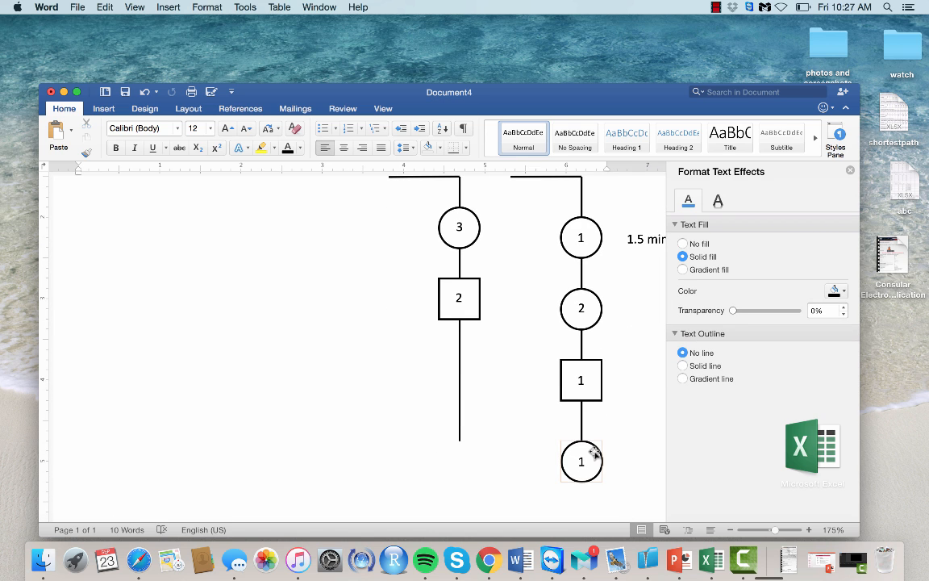
{"action": "left_click", "coordinate": [595, 451]}
{"action": "left_click", "coordinate": [527, 442]}
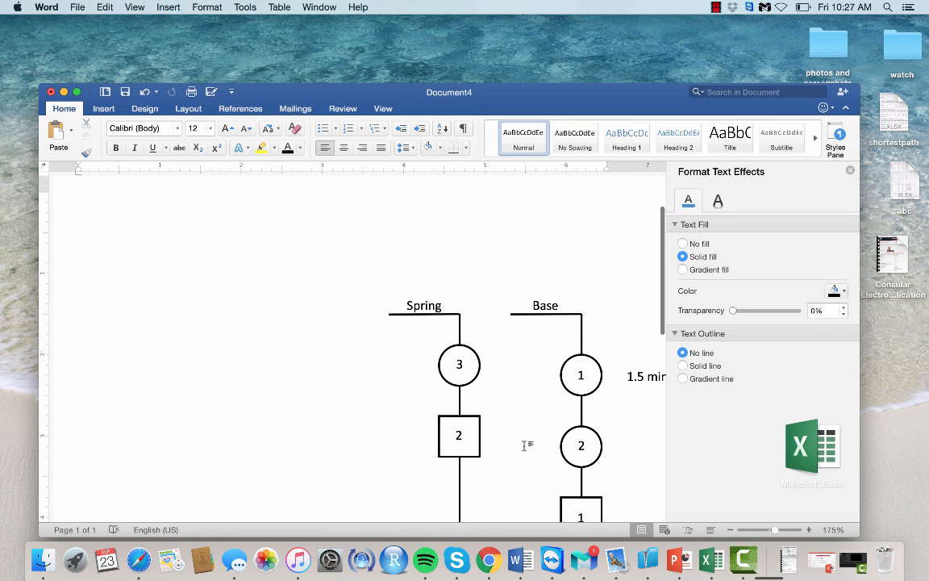
Step: Change the number in the Base branch's lowest circle to "4"
{"action": "scroll", "coordinate": [525, 448], "scroll_direction": "down", "scroll_amount": 5}
{"action": "left_click", "coordinate": [582, 359]}
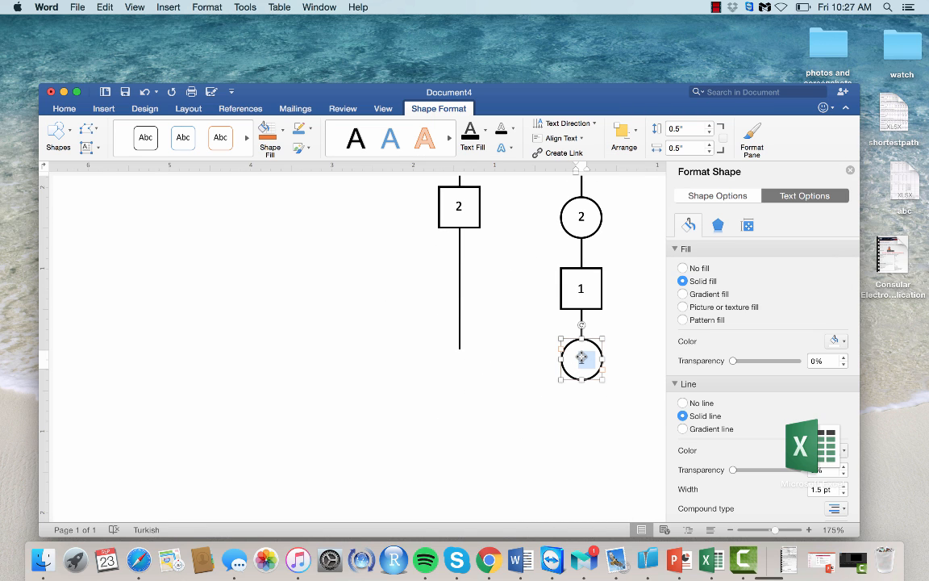
{"action": "type", "text": "4"}
{"action": "left_click", "coordinate": [466, 443]}
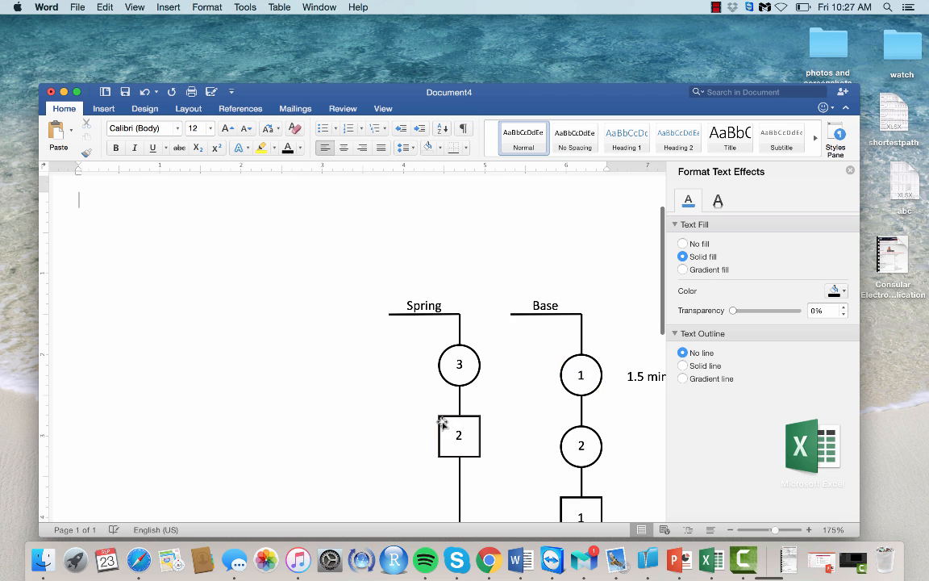
{"action": "scroll", "coordinate": [446, 408], "scroll_direction": "down", "scroll_amount": 4}
{"action": "scroll", "coordinate": [443, 408], "scroll_direction": "down", "scroll_amount": 3}
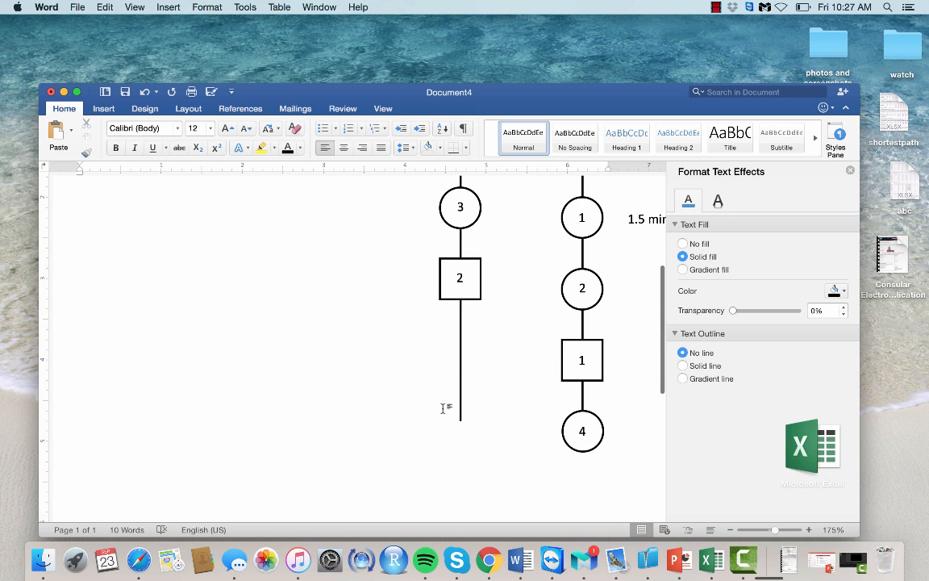
{"action": "left_click", "coordinate": [102, 109]}
{"action": "left_click", "coordinate": [170, 129]}
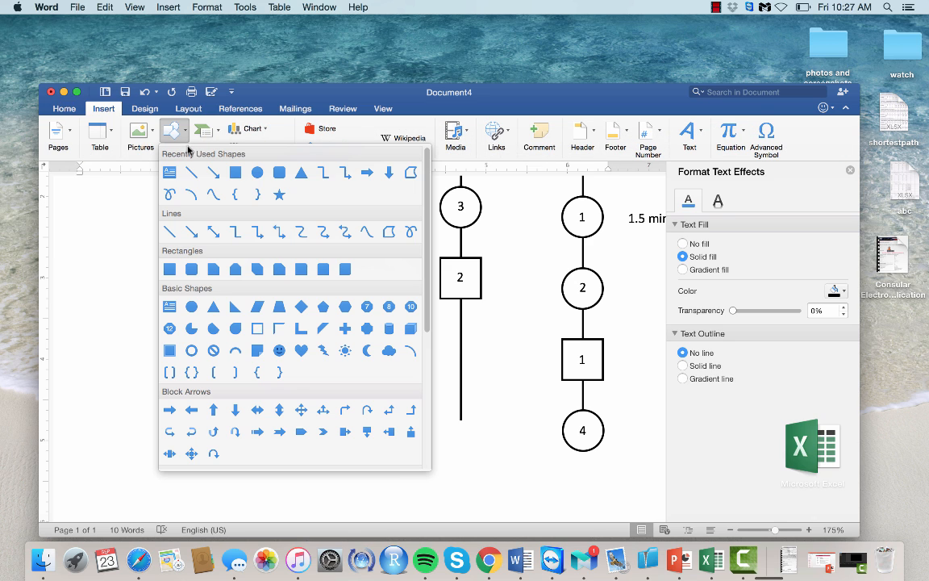
{"action": "left_click", "coordinate": [191, 174]}
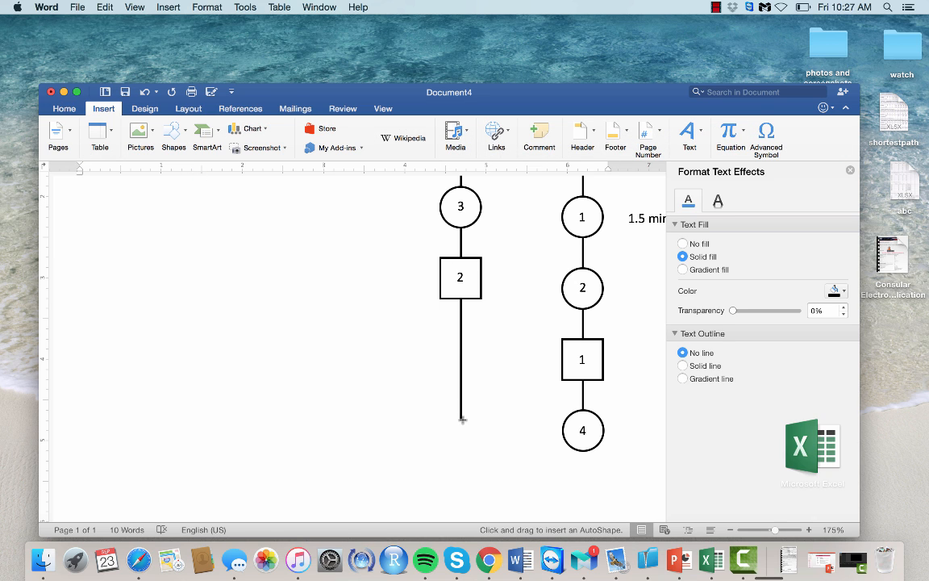
{"action": "left_click", "coordinate": [145, 109]}
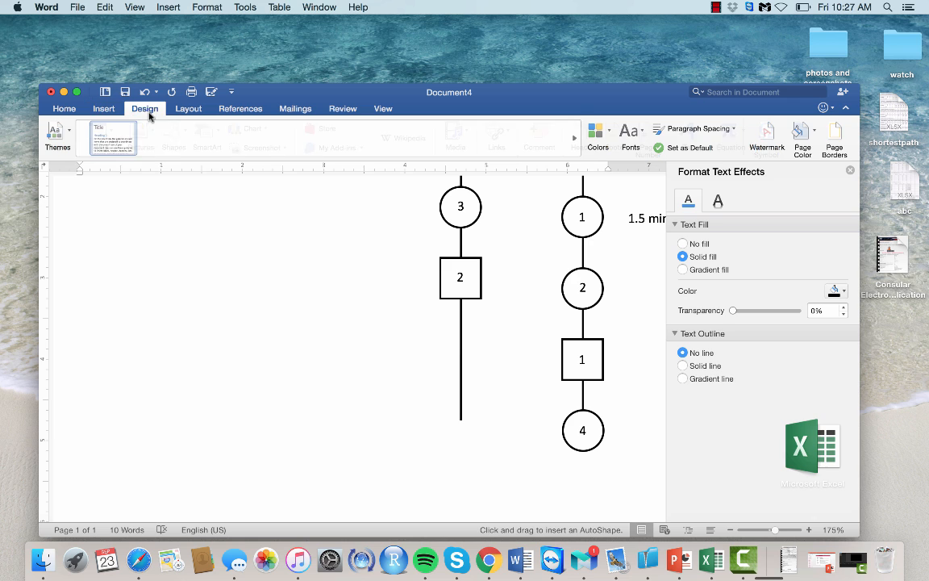
{"action": "left_click", "coordinate": [103, 108]}
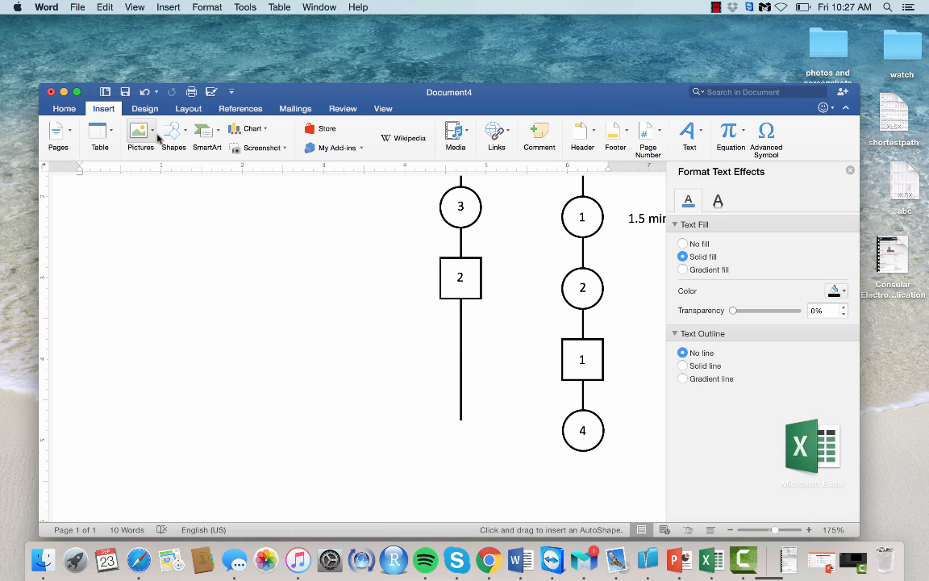
{"action": "left_click", "coordinate": [170, 130]}
{"action": "left_click", "coordinate": [191, 175]}
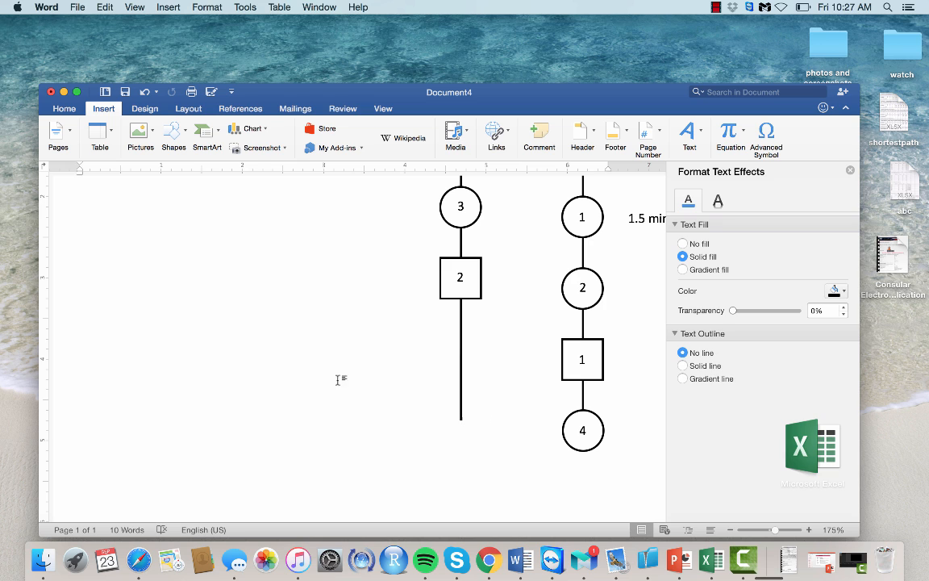
Step: Draw a horizontal line about 1.25" long from the lower end of the Spring branch's vertical line to circle 4
{"action": "left_click", "coordinate": [170, 136]}
{"action": "left_click", "coordinate": [188, 172]}
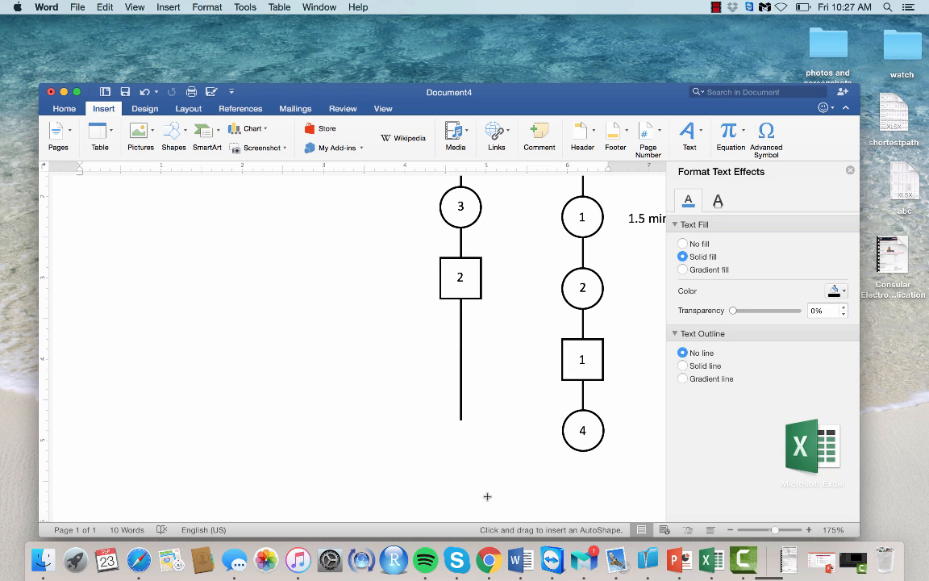
{"action": "left_click_drag", "start_coordinate": [460, 419], "coordinate": [554, 435]}
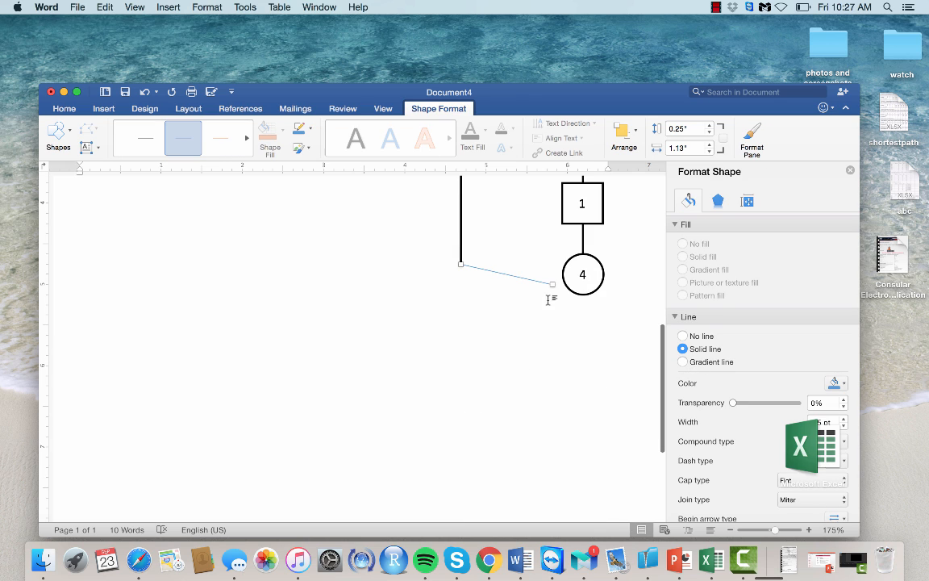
{"action": "left_click_drag", "start_coordinate": [552, 284], "coordinate": [562, 263]}
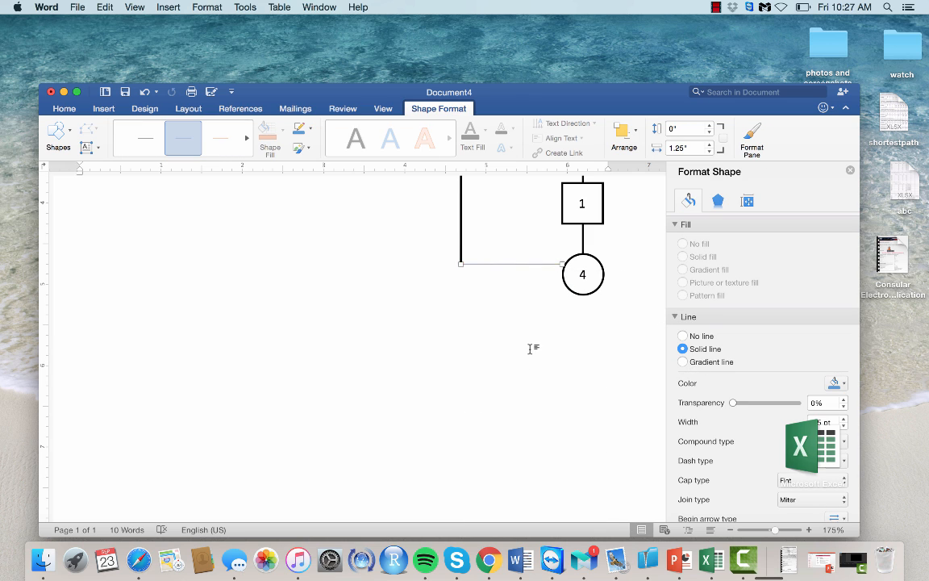
{"action": "left_click", "coordinate": [528, 350]}
Step: Move the new horizontal connecting line down to the middle height of circle 4
{"action": "scroll", "coordinate": [528, 349], "scroll_direction": "down", "scroll_amount": 5}
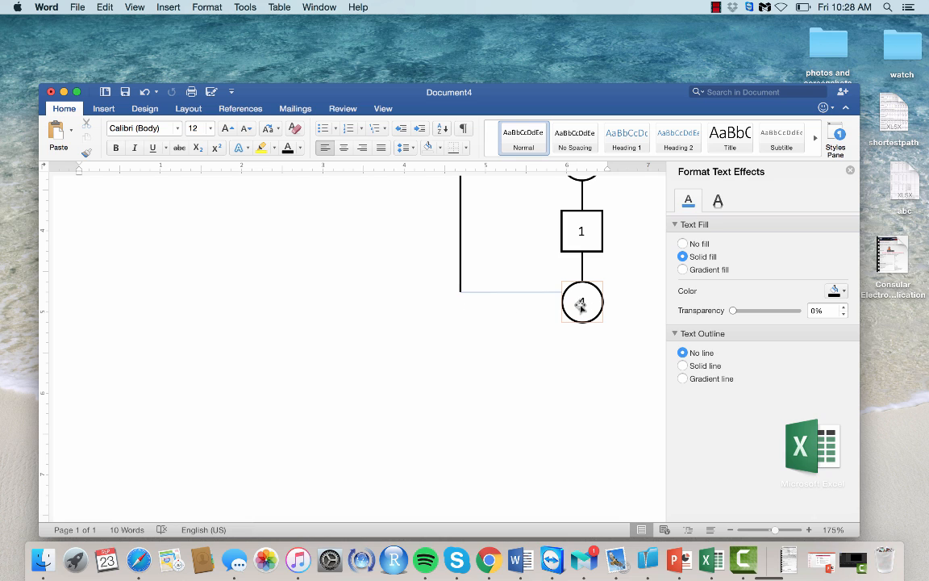
{"action": "scroll", "coordinate": [535, 294], "scroll_direction": "up", "scroll_amount": 5}
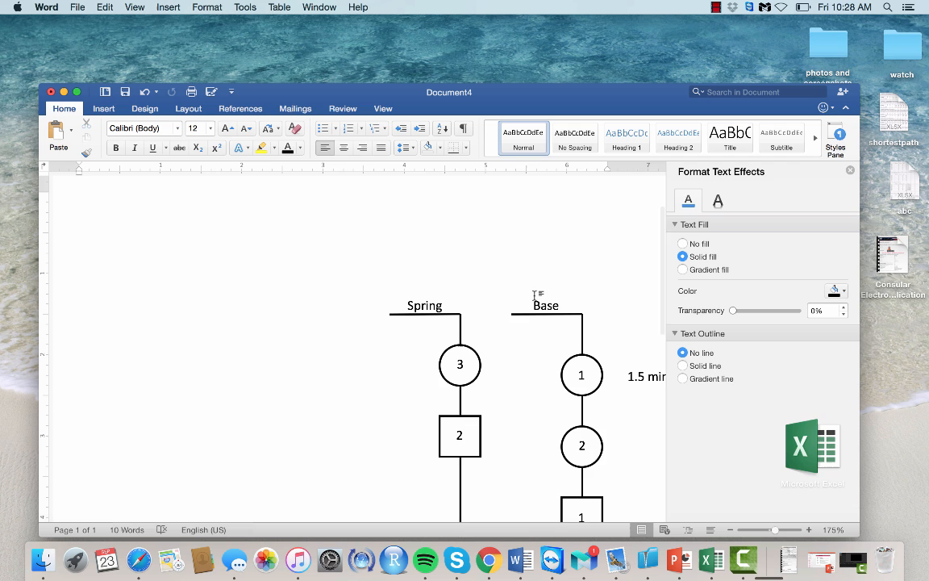
{"action": "scroll", "coordinate": [510, 373], "scroll_direction": "down", "scroll_amount": 4}
{"action": "left_click", "coordinate": [510, 368]}
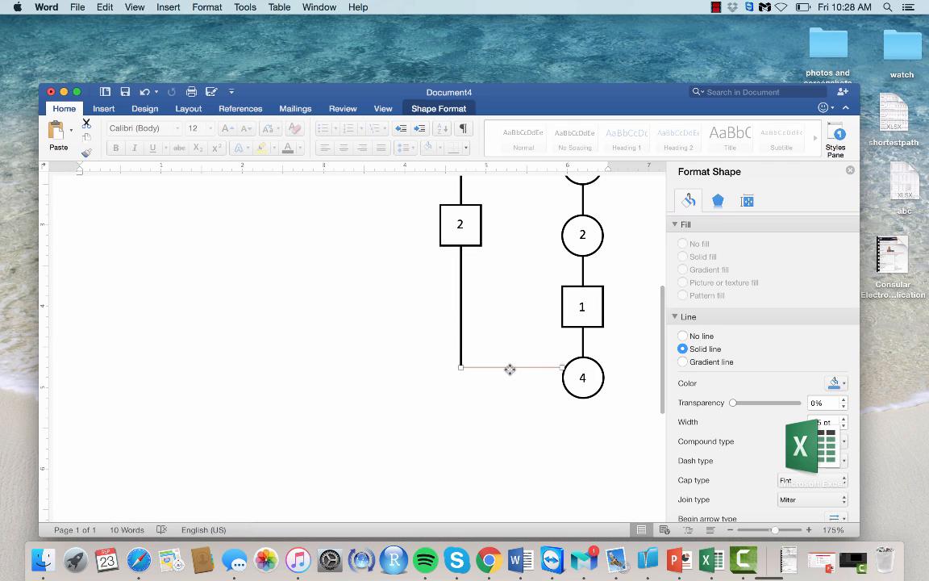
{"action": "key", "text": "Down"}
{"action": "left_click", "coordinate": [506, 404]}
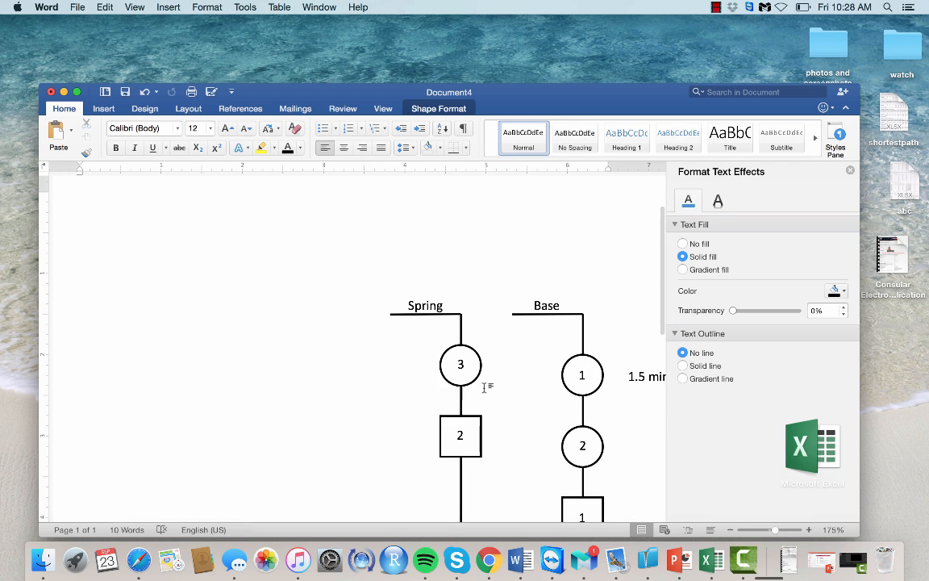
Step: Set the horizontal connecting line's width to 1.5 pt and its color to black
{"action": "scroll", "coordinate": [460, 398], "scroll_direction": "down", "scroll_amount": 3}
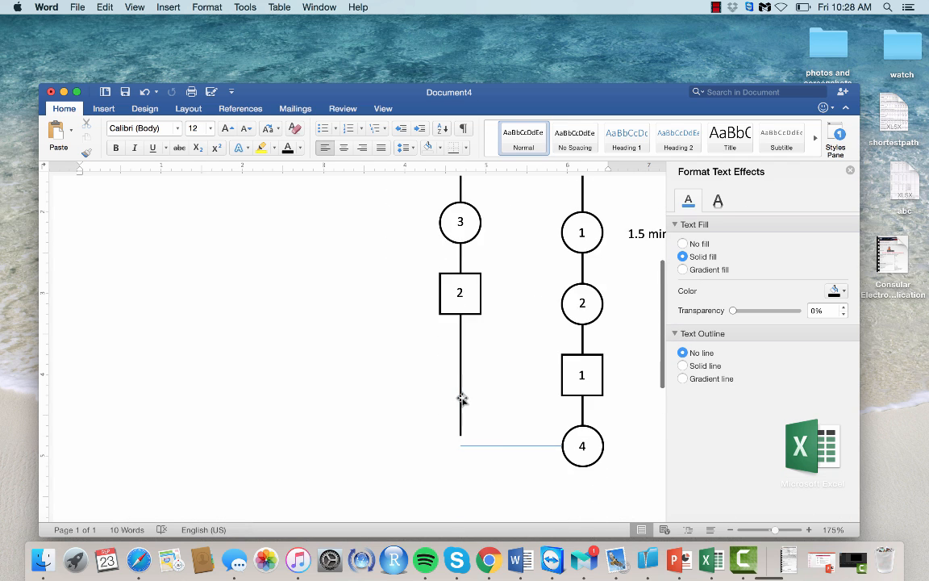
{"action": "left_click", "coordinate": [482, 445]}
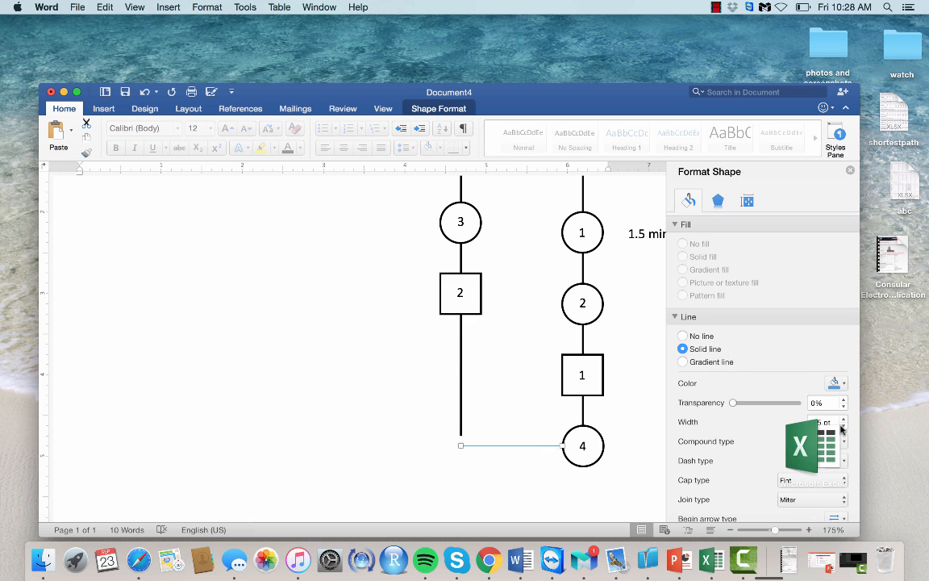
{"action": "scroll", "coordinate": [841, 421], "scroll_direction": "down", "scroll_amount": 3}
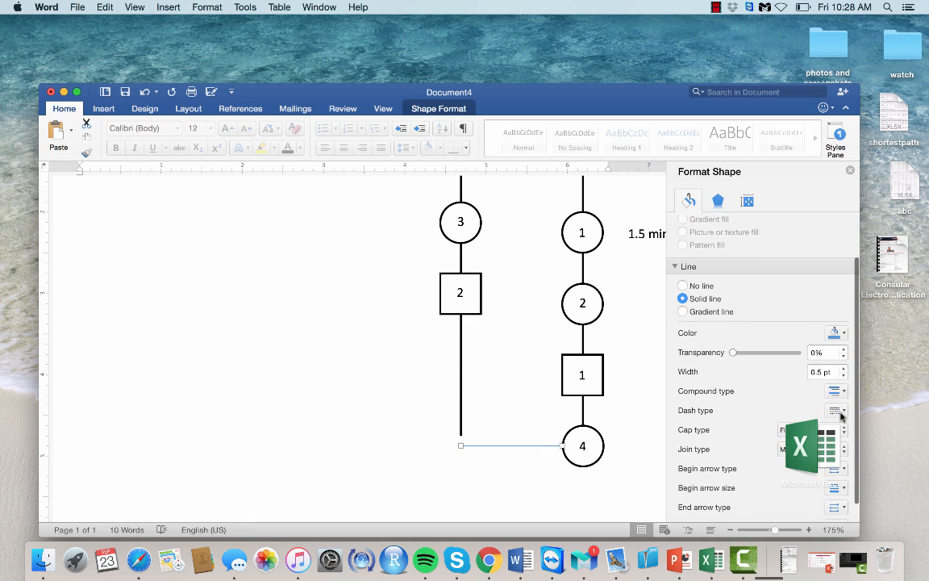
{"action": "left_click", "coordinate": [843, 365]}
{"action": "left_click", "coordinate": [843, 364]}
{"action": "left_click", "coordinate": [843, 364]}
{"action": "left_click", "coordinate": [843, 364]}
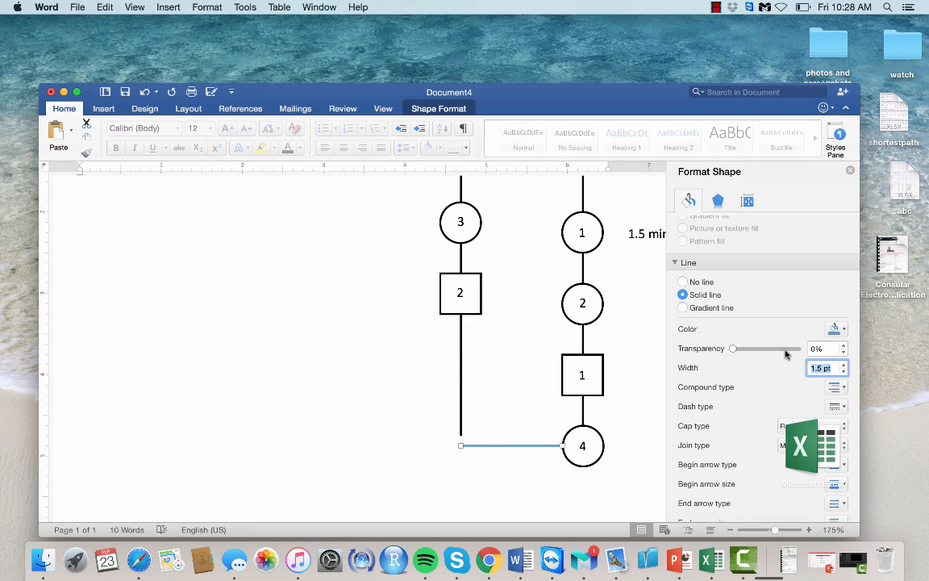
{"action": "left_click", "coordinate": [842, 329]}
{"action": "left_click", "coordinate": [825, 373]}
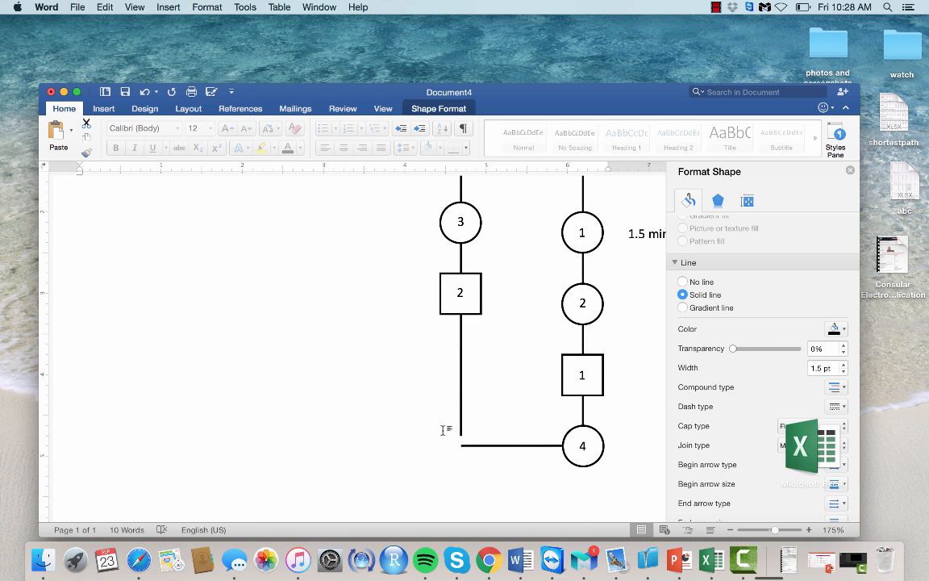
Step: Extend the Spring branch's vertical line down to meet the horizontal line leading to circle 4
{"action": "left_click", "coordinate": [442, 430]}
{"action": "scroll", "coordinate": [456, 416], "scroll_direction": "down", "scroll_amount": 3}
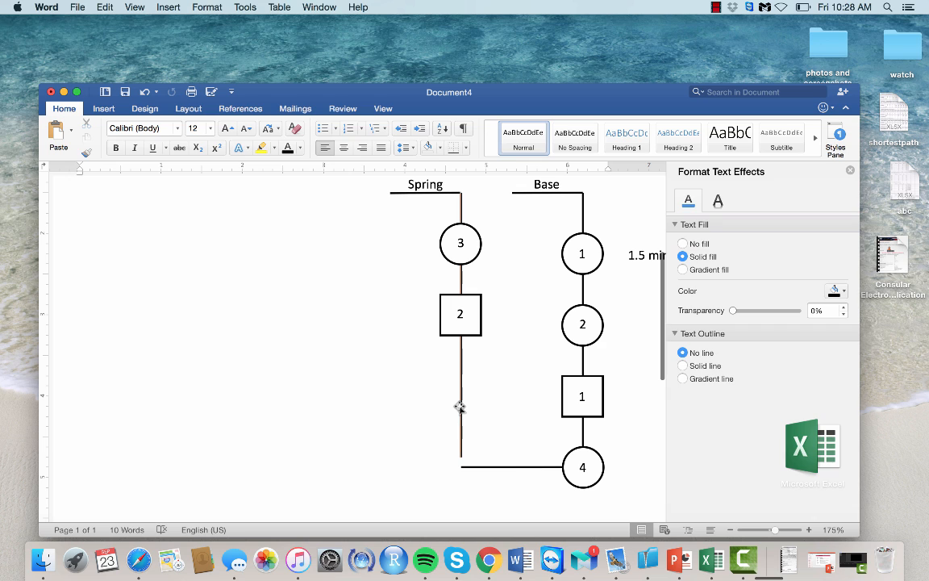
{"action": "left_click", "coordinate": [459, 407]}
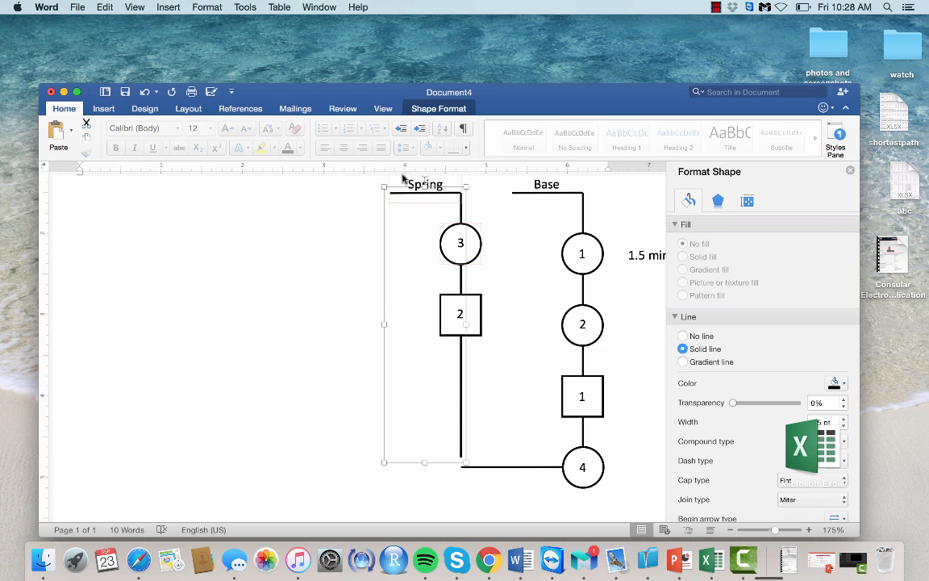
{"action": "left_click", "coordinate": [459, 387]}
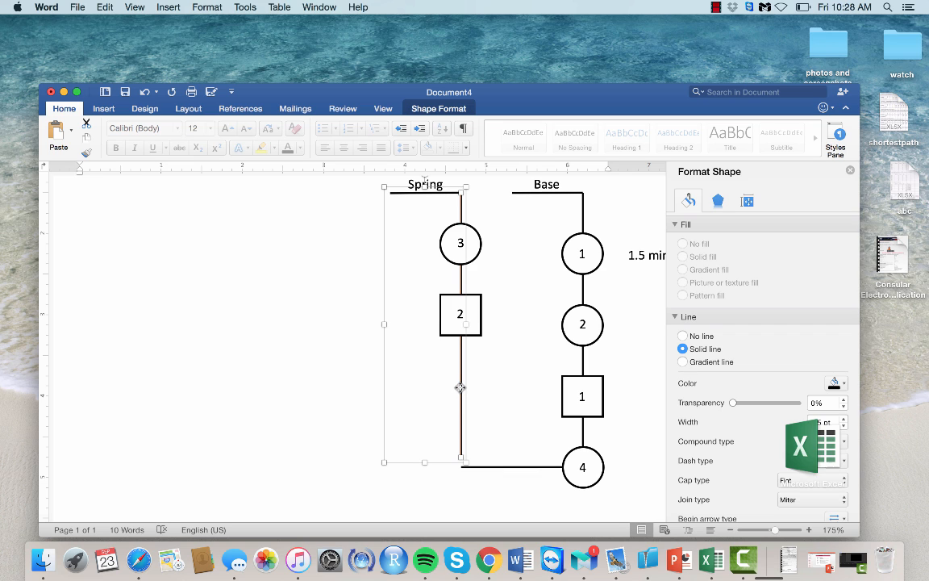
{"action": "left_click_drag", "start_coordinate": [460, 458], "coordinate": [461, 467]}
{"action": "left_click", "coordinate": [305, 435]}
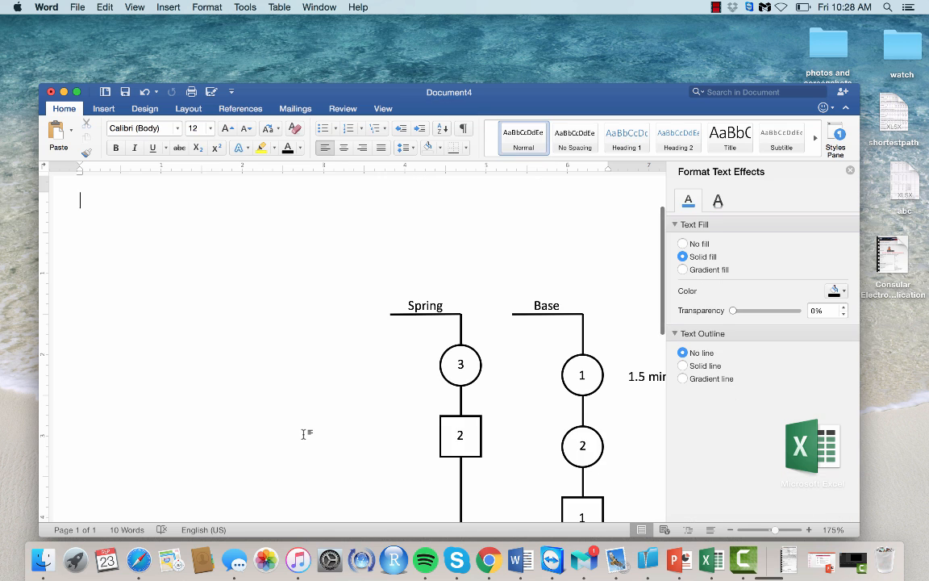
{"action": "scroll", "coordinate": [307, 434], "scroll_direction": "down", "scroll_amount": 5}
{"action": "scroll", "coordinate": [305, 434], "scroll_direction": "up", "scroll_amount": 3}
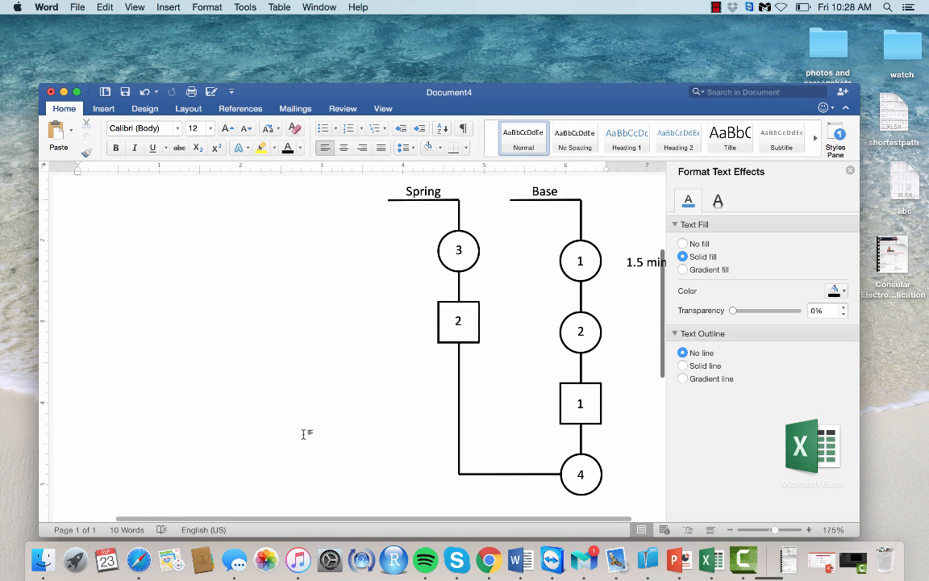
{"action": "scroll", "coordinate": [305, 434], "scroll_direction": "right", "scroll_amount": 1}
{"action": "scroll", "coordinate": [305, 434], "scroll_direction": "down", "scroll_amount": 1}
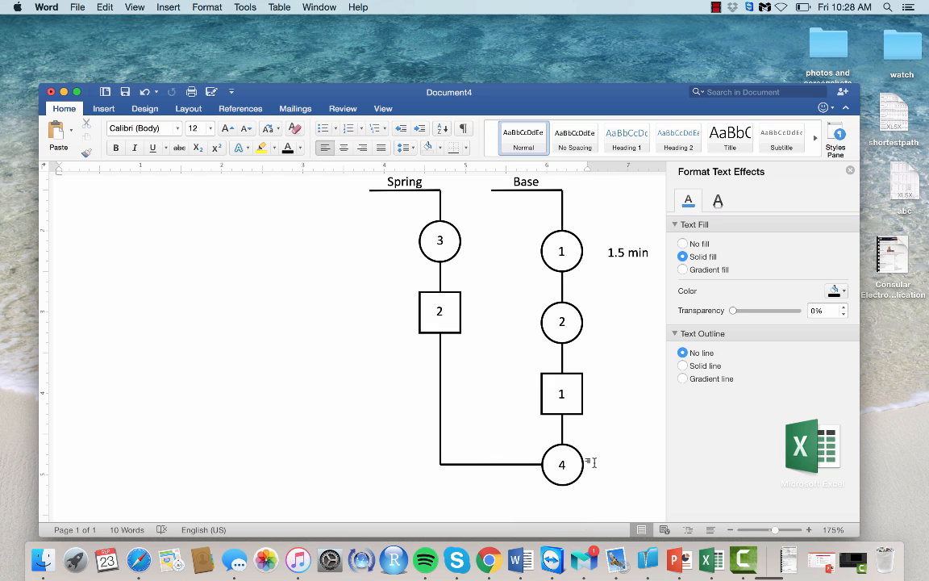
Step: Lengthen the Base branch's vertical line so it extends about 1" below circle 4
{"action": "scroll", "coordinate": [593, 464], "scroll_direction": "down", "scroll_amount": 3}
{"action": "scroll", "coordinate": [593, 463], "scroll_direction": "down", "scroll_amount": 1}
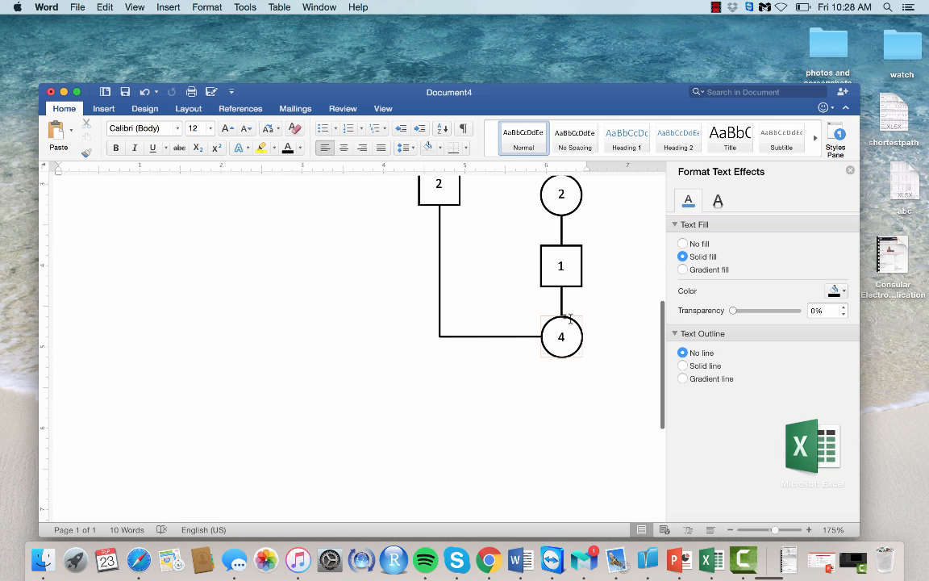
{"action": "scroll", "coordinate": [561, 301], "scroll_direction": "up", "scroll_amount": 3}
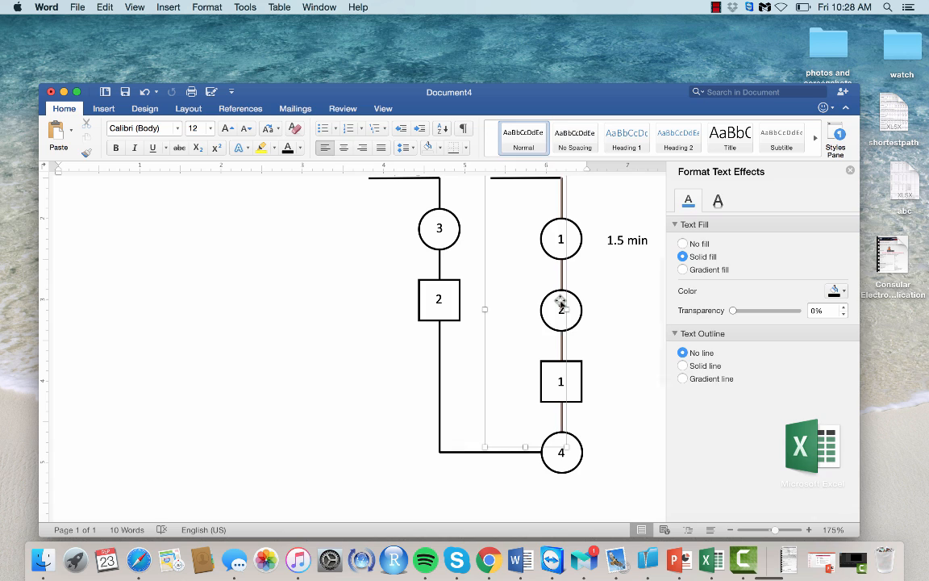
{"action": "left_click", "coordinate": [560, 307]}
{"action": "left_click_drag", "start_coordinate": [561, 416], "coordinate": [562, 442]}
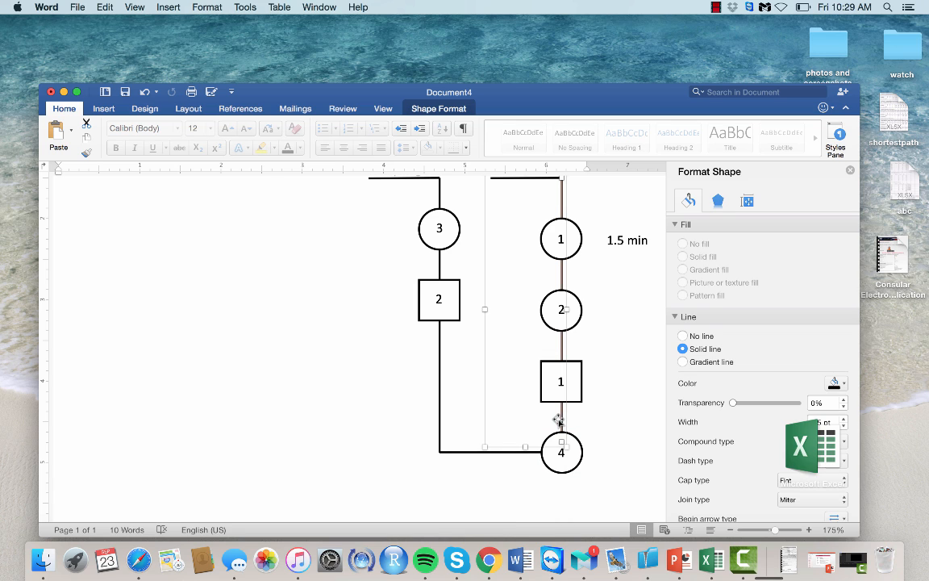
{"action": "left_click", "coordinate": [612, 391]}
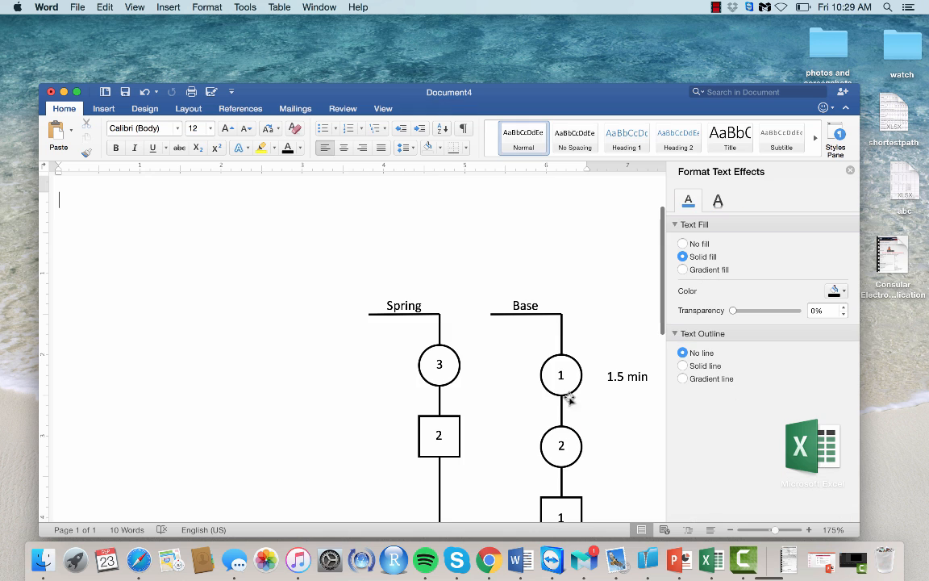
{"action": "left_click", "coordinate": [560, 345]}
{"action": "scroll", "coordinate": [560, 345], "scroll_direction": "down", "scroll_amount": 5}
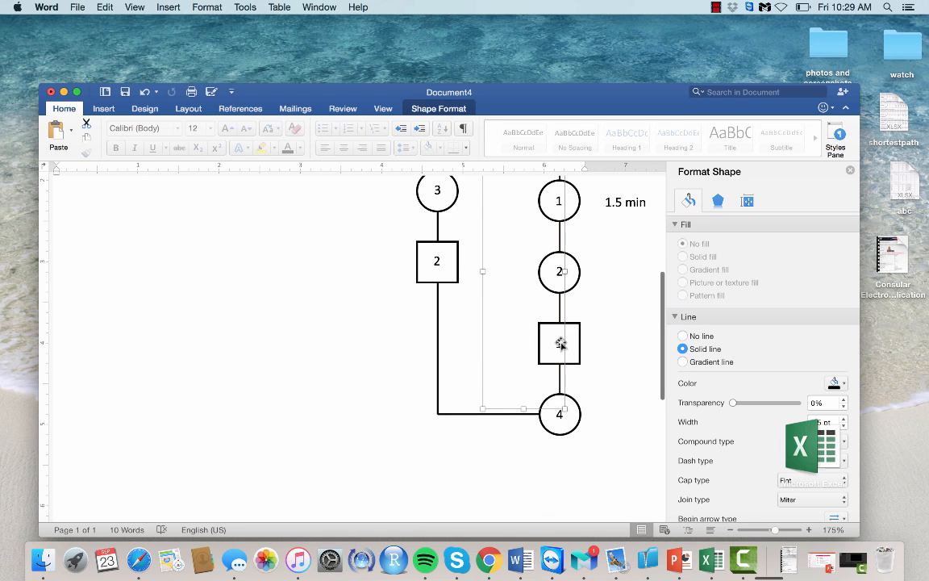
{"action": "scroll", "coordinate": [561, 345], "scroll_direction": "up", "scroll_amount": 2}
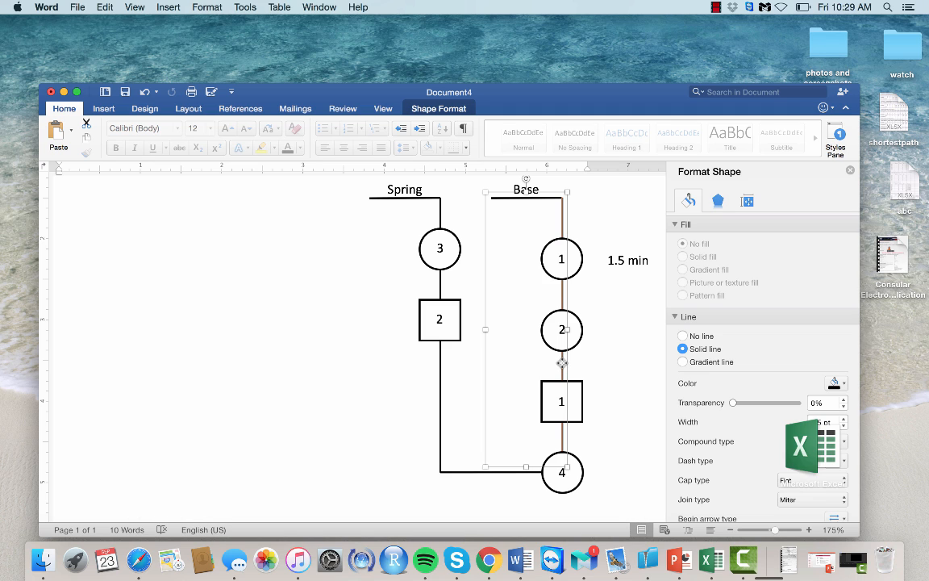
{"action": "left_click", "coordinate": [562, 361]}
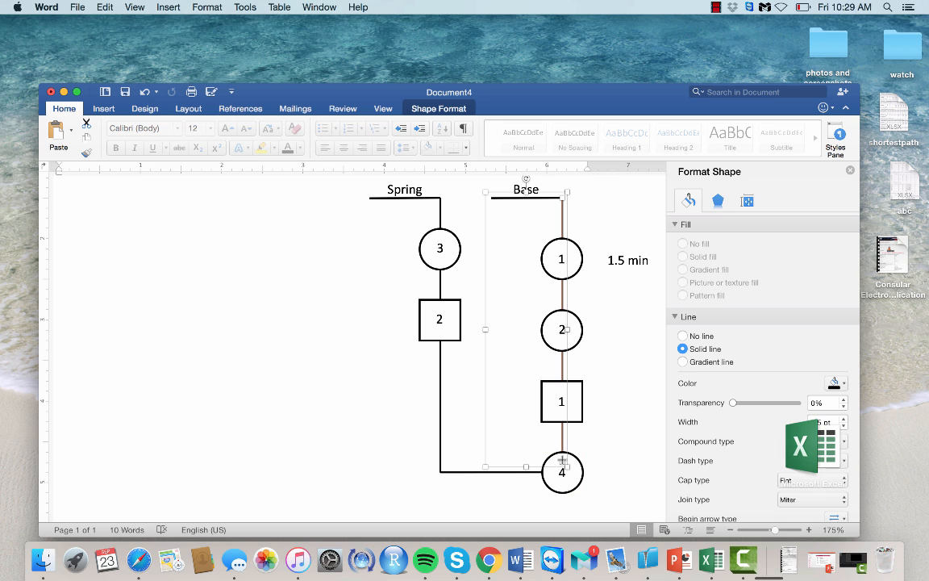
{"action": "mouse_move", "coordinate": [562, 461]}
{"action": "left_mouse_down"}
{"action": "mouse_move", "coordinate": [560, 518]}
{"action": "mouse_move", "coordinate": [562, 499]}
{"action": "left_mouse_up"}
{"action": "left_click", "coordinate": [627, 442]}
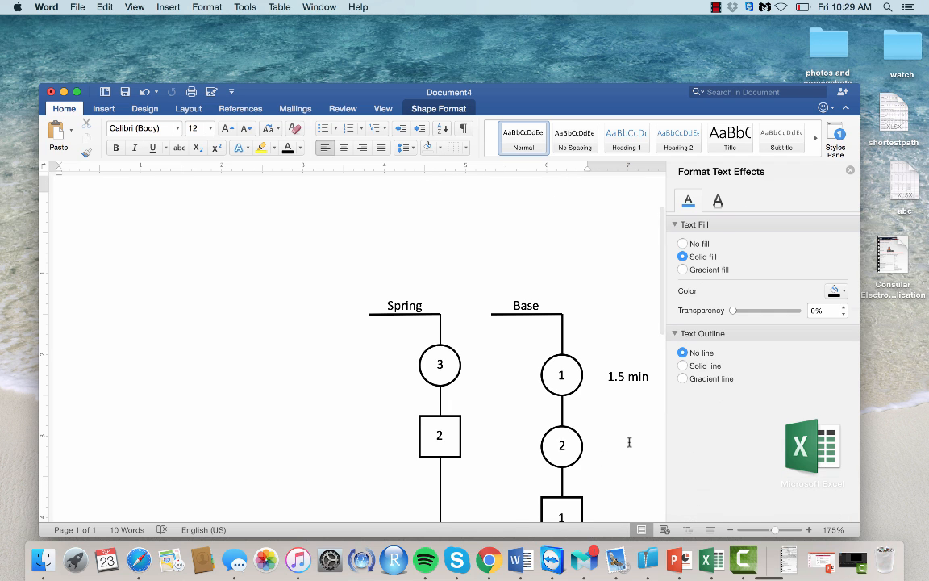
{"action": "scroll", "coordinate": [629, 442], "scroll_direction": "down", "scroll_amount": 5}
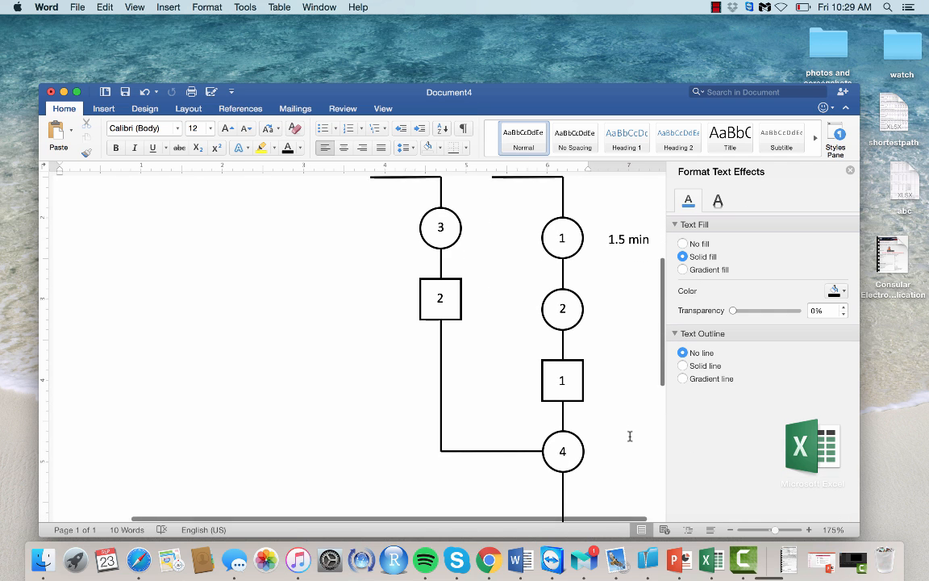
{"action": "scroll", "coordinate": [629, 436], "scroll_direction": "down", "scroll_amount": 3}
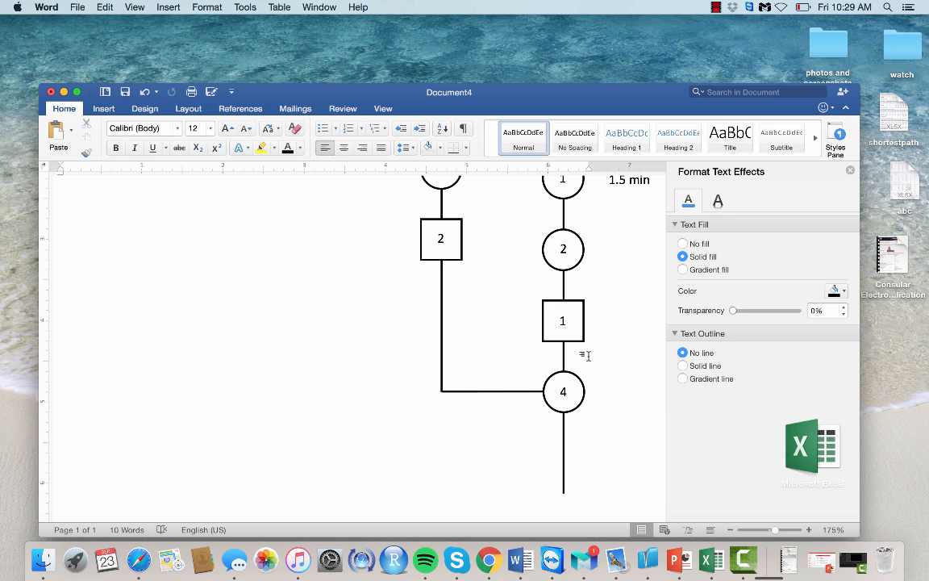
Step: Duplicate the Base branch's square 1 and place the copy centered on the vertical line below circle 4
{"action": "scroll", "coordinate": [583, 337], "scroll_direction": "up", "scroll_amount": 3}
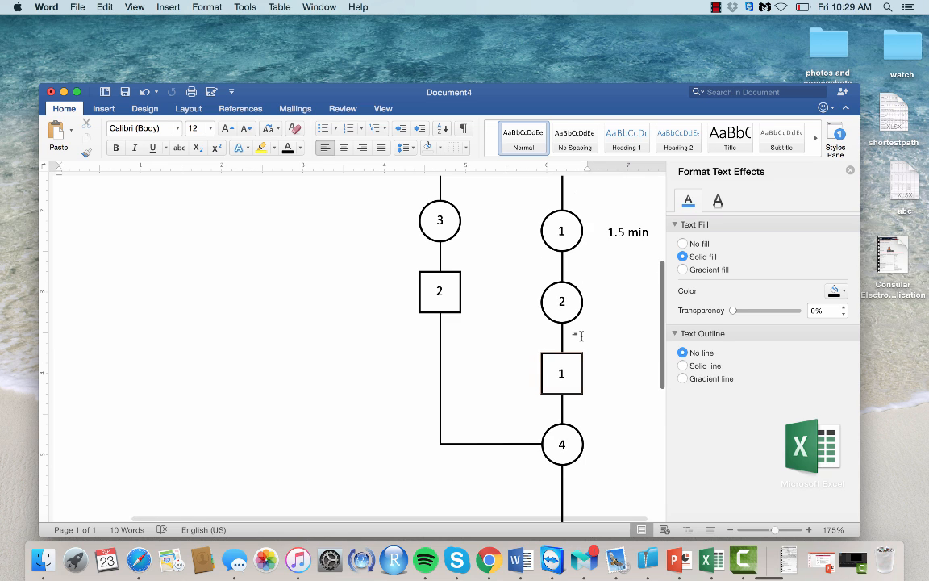
{"action": "scroll", "coordinate": [581, 336], "scroll_direction": "down", "scroll_amount": 1}
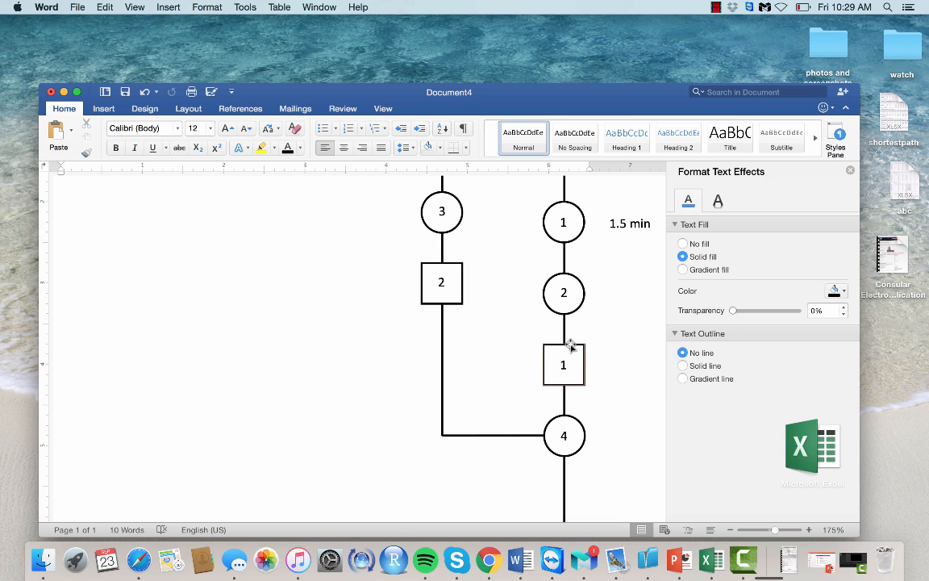
{"action": "left_click", "coordinate": [569, 342]}
{"action": "key", "text": "super+c"}
{"action": "key", "text": "super+v"}
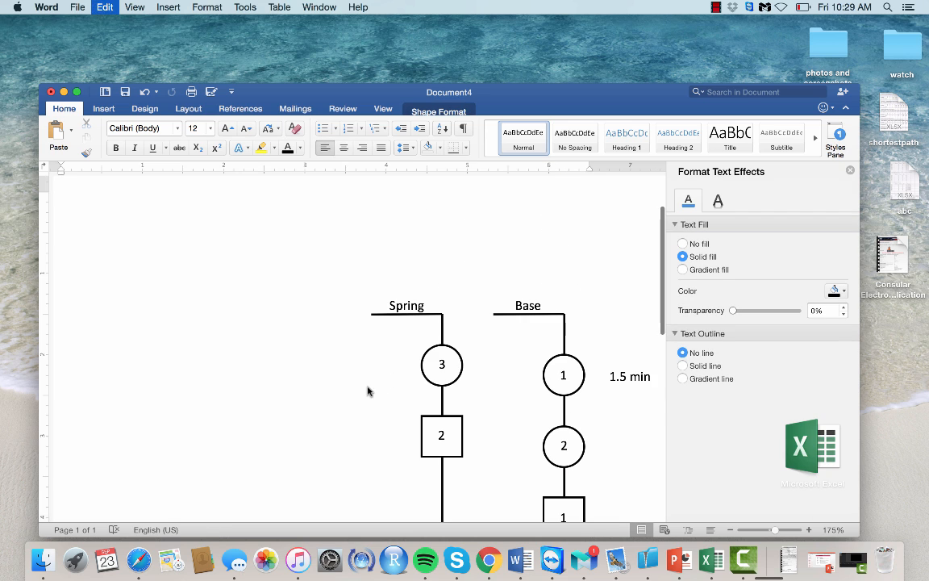
{"action": "scroll", "coordinate": [367, 384], "scroll_direction": "down", "scroll_amount": 5}
{"action": "scroll", "coordinate": [368, 385], "scroll_direction": "up", "scroll_amount": 3}
{"action": "scroll", "coordinate": [367, 384], "scroll_direction": "up", "scroll_amount": 2}
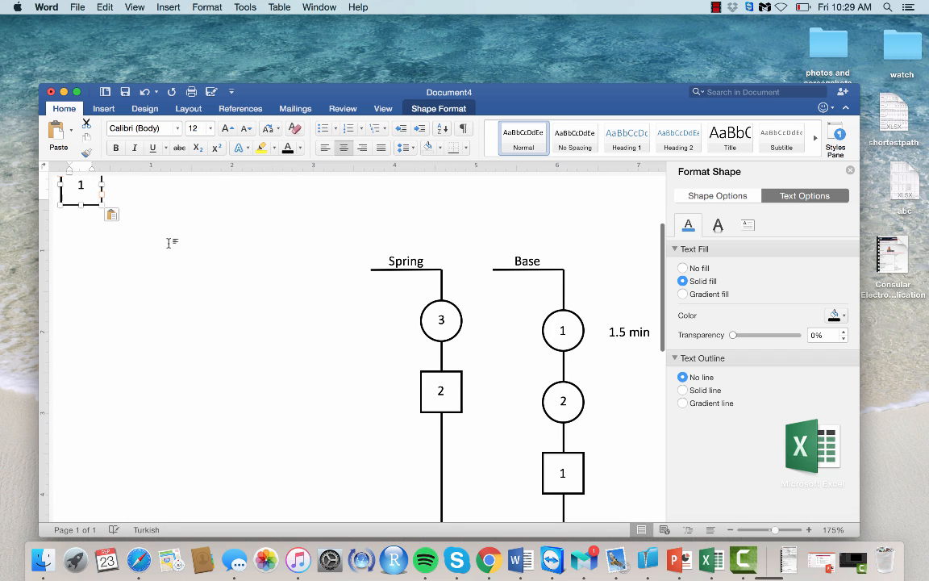
{"action": "left_click_drag", "start_coordinate": [89, 204], "coordinate": [480, 455]}
{"action": "left_click_drag", "start_coordinate": [531, 513], "coordinate": [529, 495]}
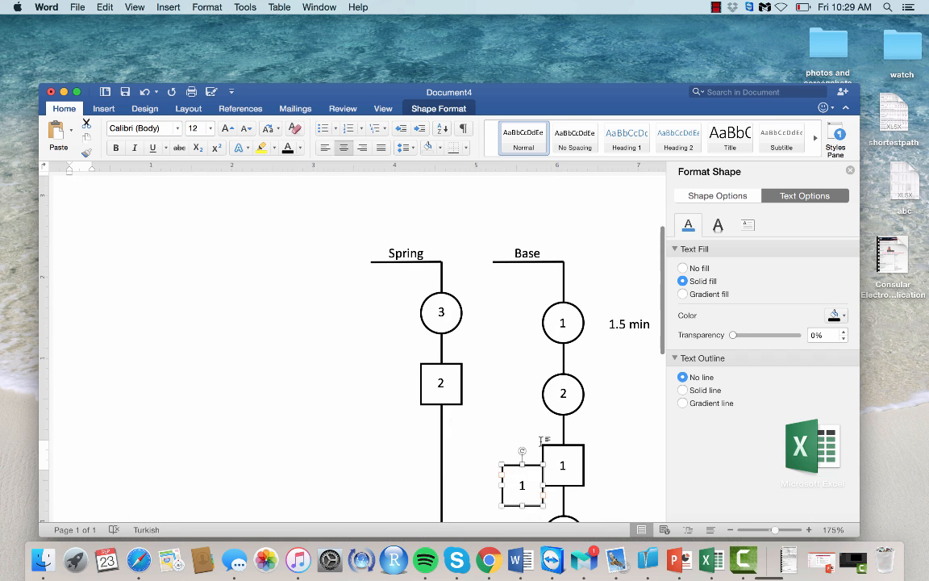
{"action": "scroll", "coordinate": [541, 443], "scroll_direction": "down", "scroll_amount": 5}
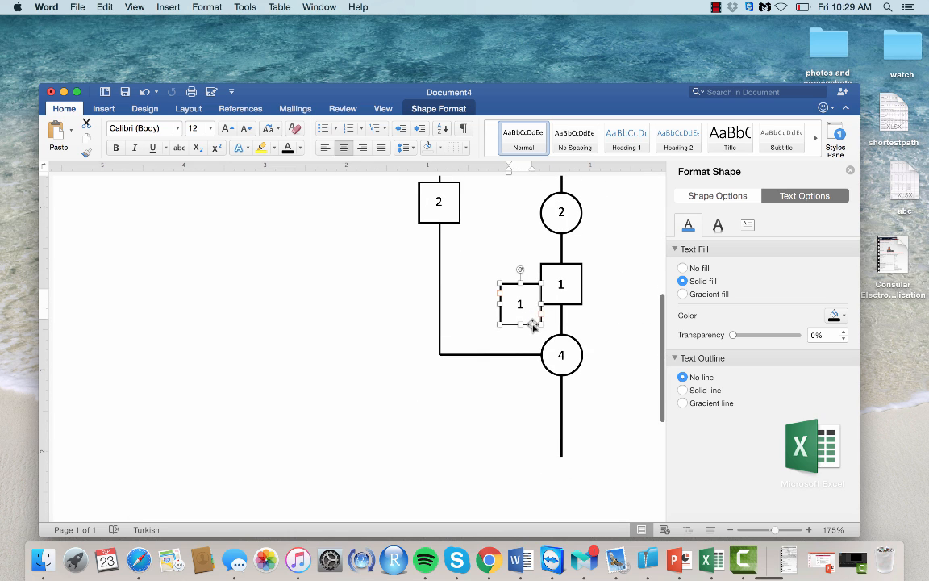
{"action": "left_click_drag", "start_coordinate": [533, 323], "coordinate": [575, 439]}
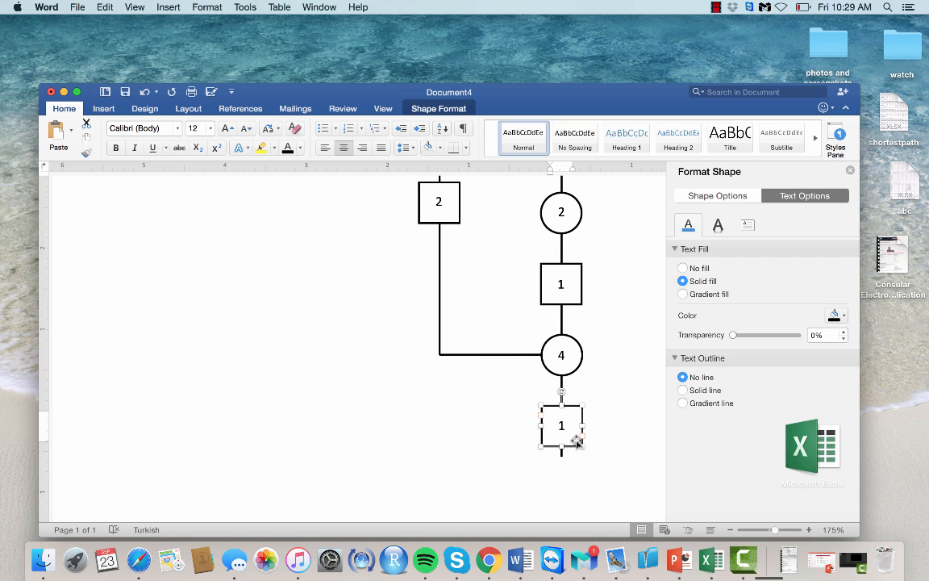
Step: Change the number in the square below circle 4 to "3"
{"action": "double_click", "coordinate": [560, 422]}
{"action": "type", "text": "3"}
{"action": "left_click", "coordinate": [624, 396]}
{"action": "scroll", "coordinate": [624, 398], "scroll_direction": "down", "scroll_amount": 10}
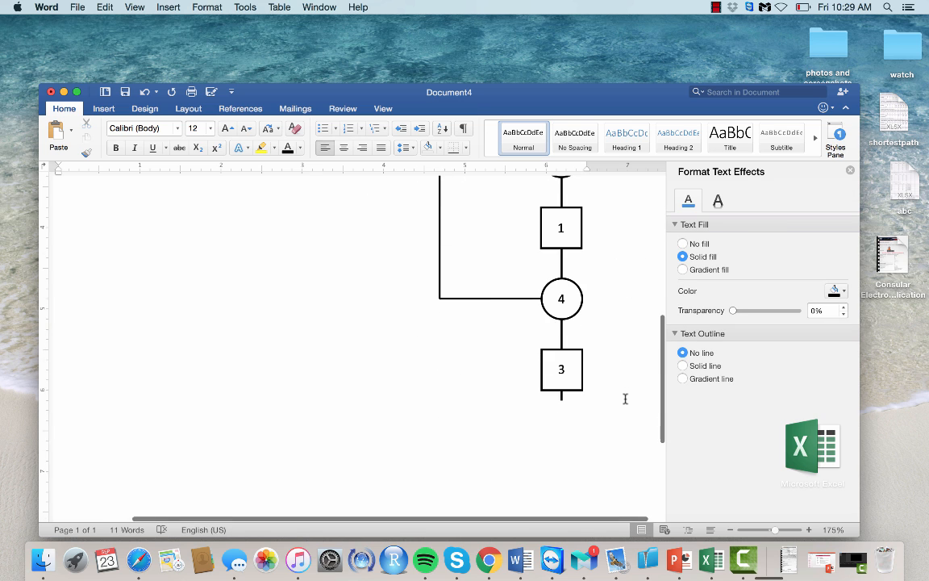
{"action": "scroll", "coordinate": [625, 398], "scroll_direction": "up", "scroll_amount": 5}
{"action": "scroll", "coordinate": [625, 399], "scroll_direction": "down", "scroll_amount": 3}
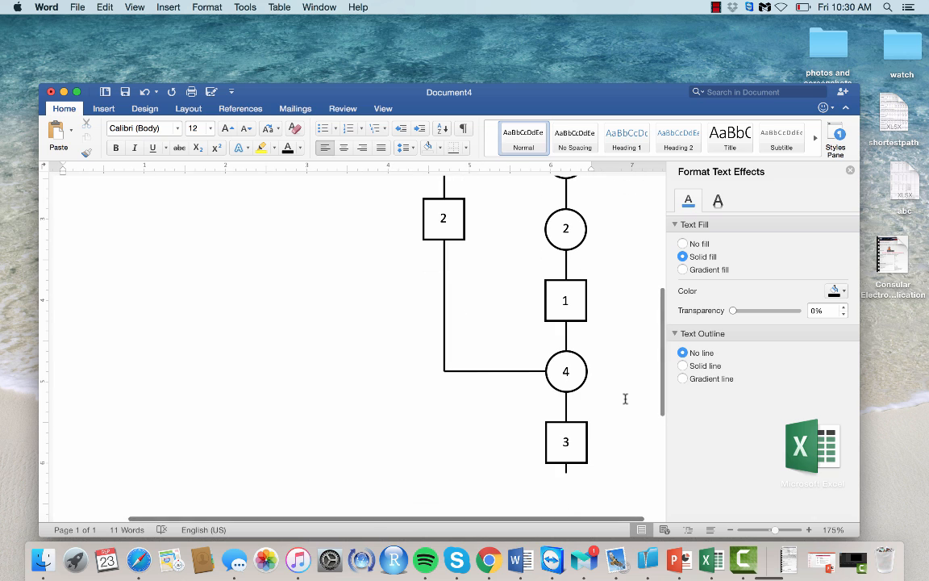
Step: Extend the Base branch's vertical line about 0.25" further down below square 3
{"action": "left_click", "coordinate": [567, 475]}
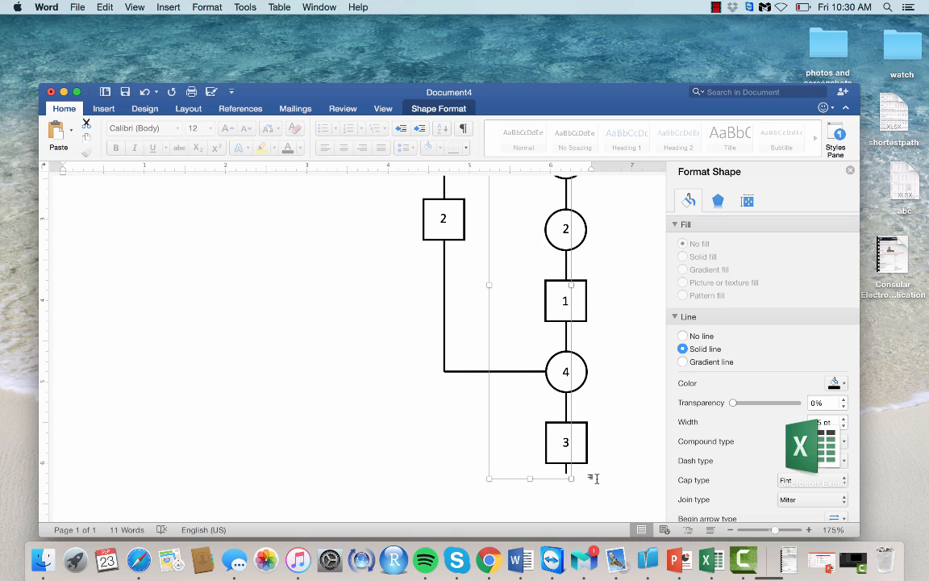
{"action": "left_click", "coordinate": [595, 438]}
{"action": "scroll", "coordinate": [596, 427], "scroll_direction": "up", "scroll_amount": 8}
{"action": "scroll", "coordinate": [601, 426], "scroll_direction": "down", "scroll_amount": 4}
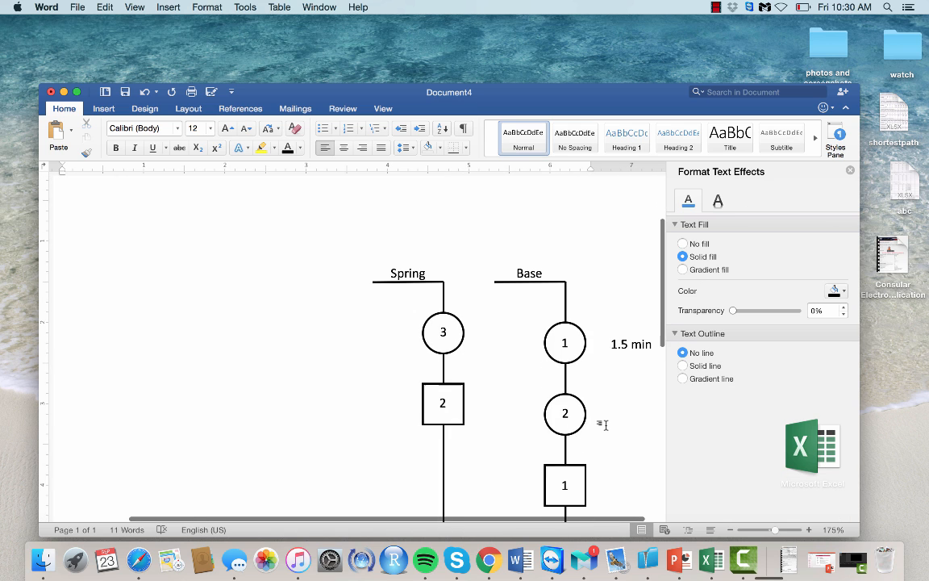
{"action": "scroll", "coordinate": [603, 424], "scroll_direction": "down", "scroll_amount": 1}
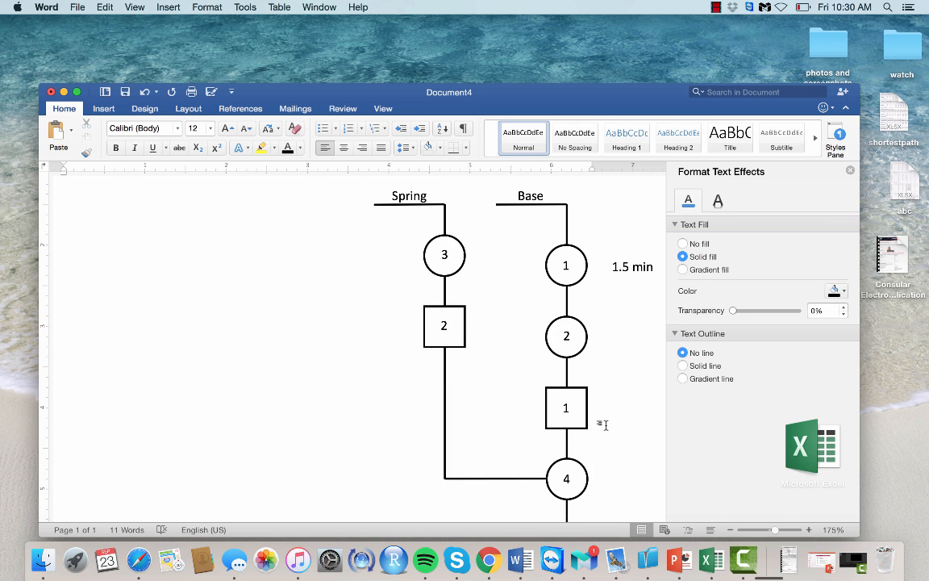
{"action": "scroll", "coordinate": [603, 424], "scroll_direction": "down", "scroll_amount": 5}
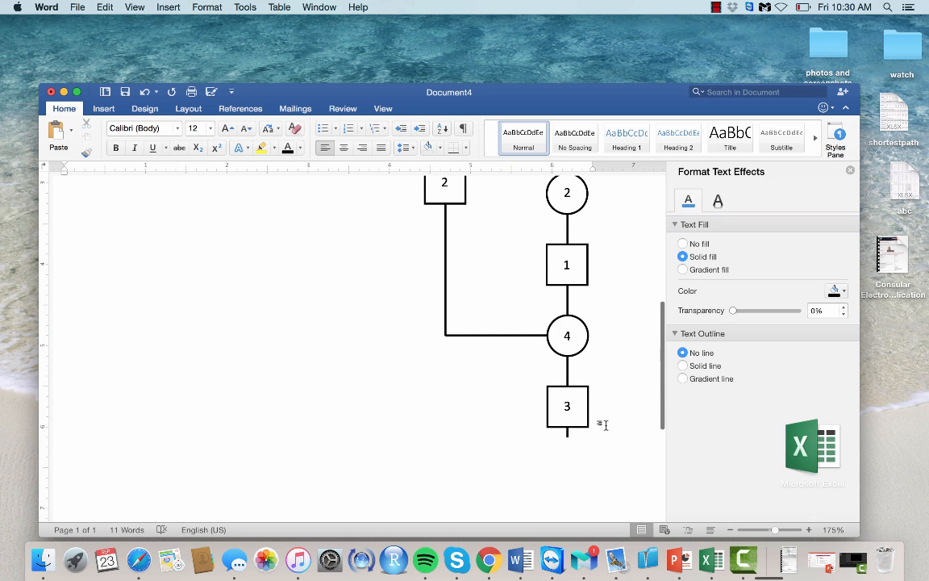
{"action": "left_click", "coordinate": [569, 435]}
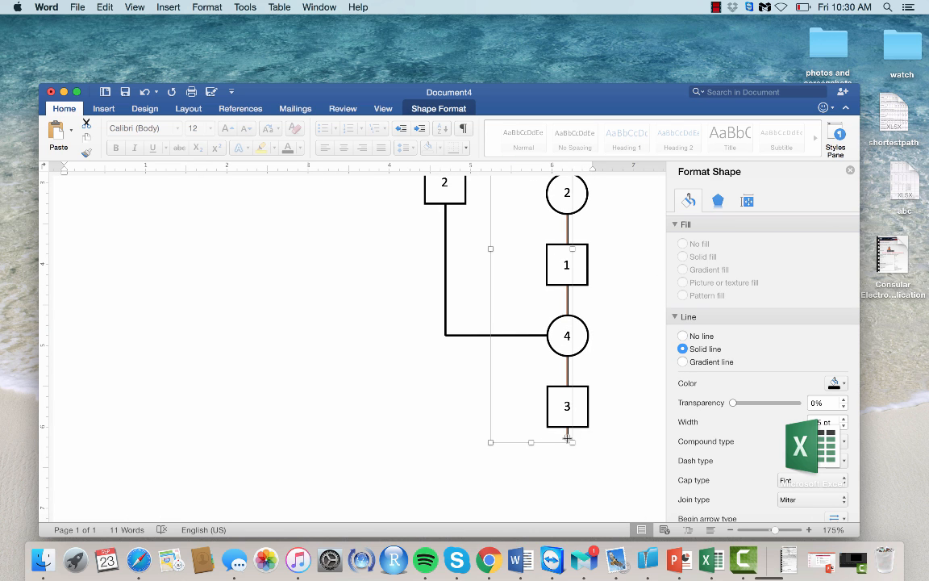
{"action": "left_click_drag", "start_coordinate": [570, 441], "coordinate": [568, 456]}
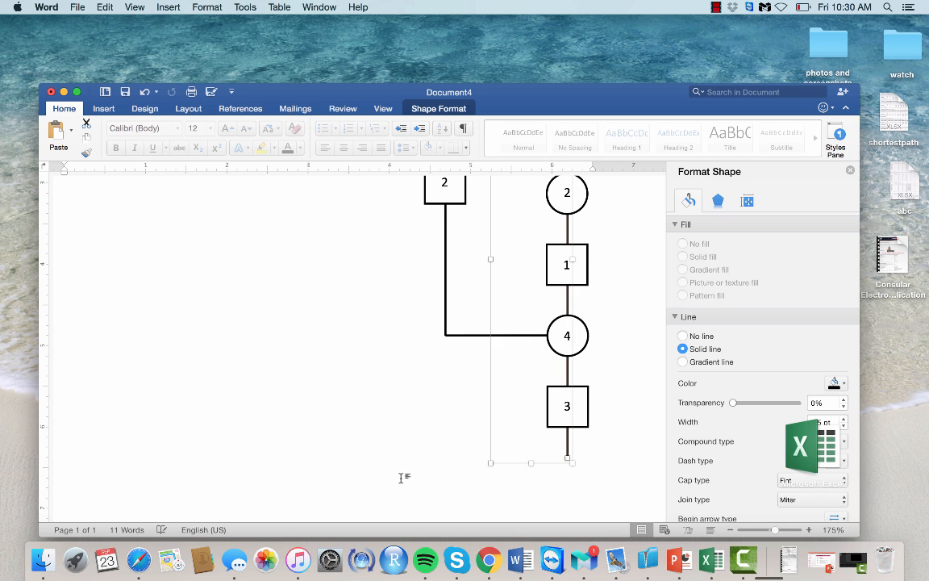
{"action": "left_click", "coordinate": [371, 460]}
Step: Insert a triangle about 0.63" wide and 0.5" high at the lower end of the Base branch's vertical line
{"action": "scroll", "coordinate": [565, 282], "scroll_direction": "down", "scroll_amount": 6}
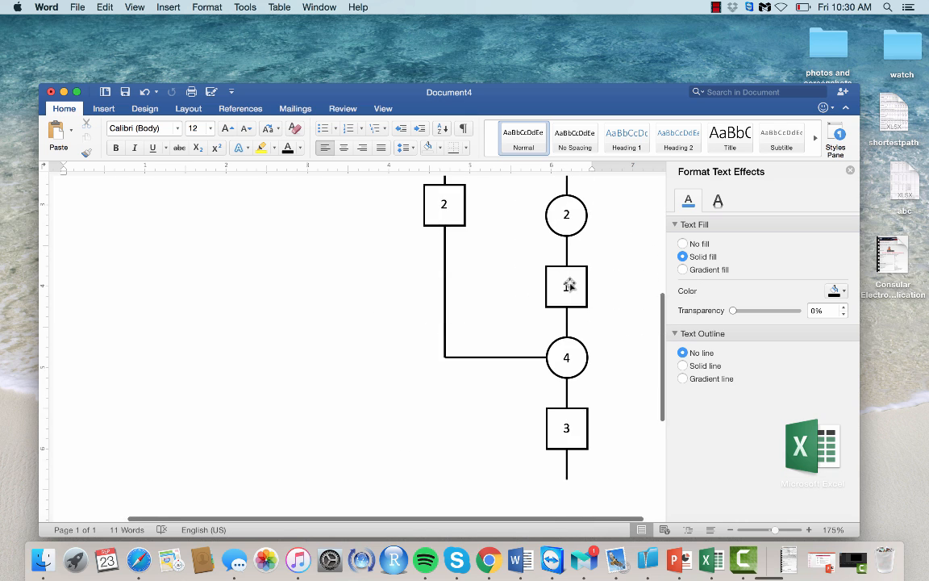
{"action": "scroll", "coordinate": [570, 275], "scroll_direction": "down", "scroll_amount": 2}
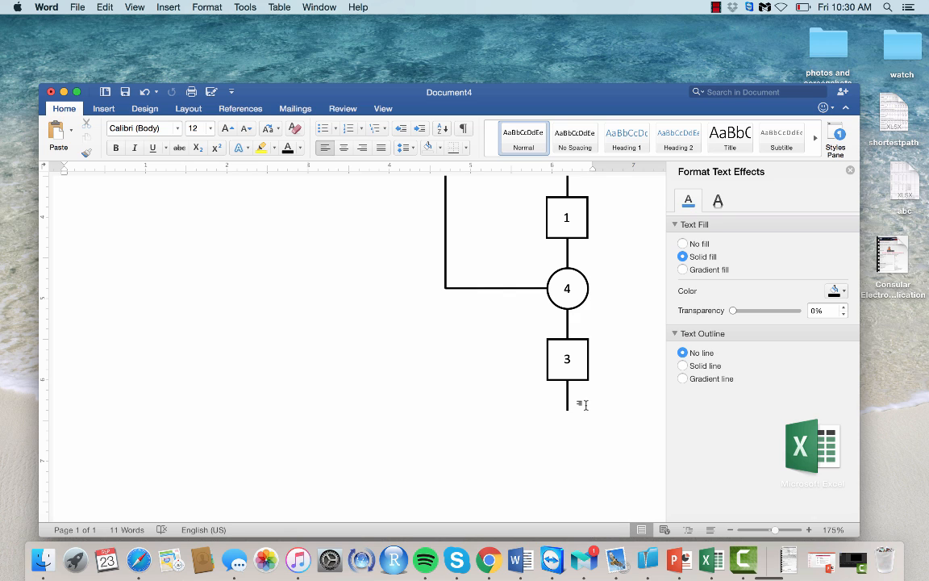
{"action": "left_click", "coordinate": [104, 109]}
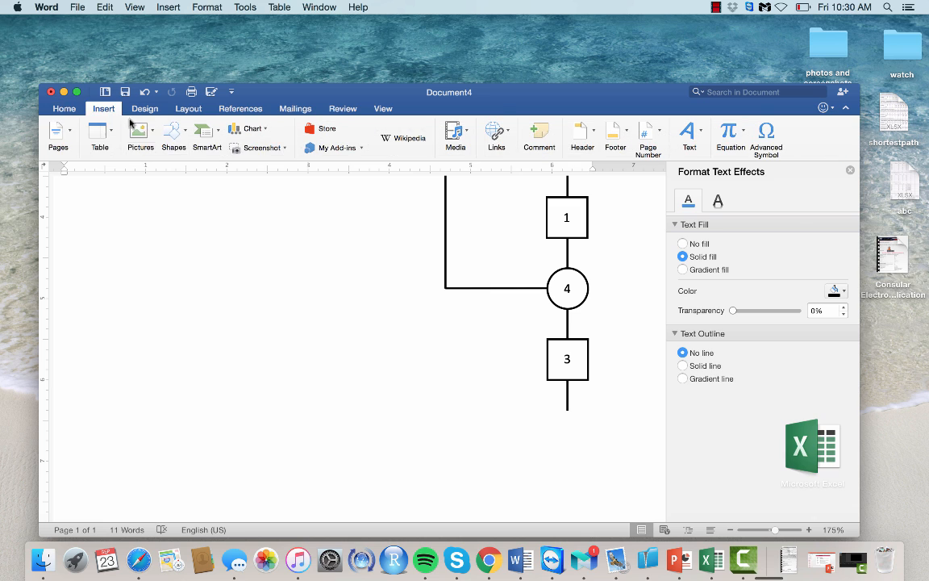
{"action": "left_click", "coordinate": [171, 131]}
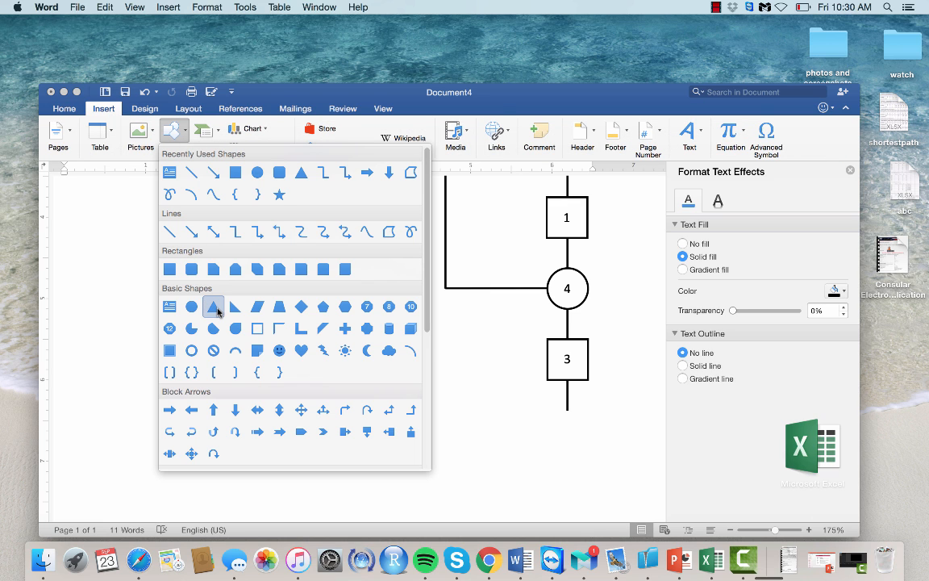
{"action": "left_click", "coordinate": [214, 308]}
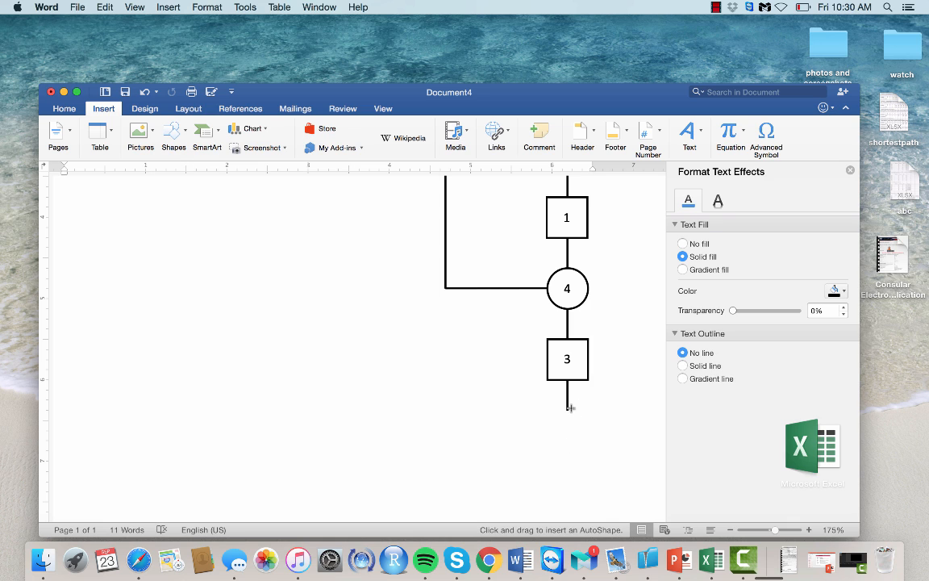
{"action": "scroll", "coordinate": [570, 407], "scroll_direction": "up", "scroll_amount": 10}
{"action": "left_click_drag", "start_coordinate": [542, 413], "coordinate": [591, 450]}
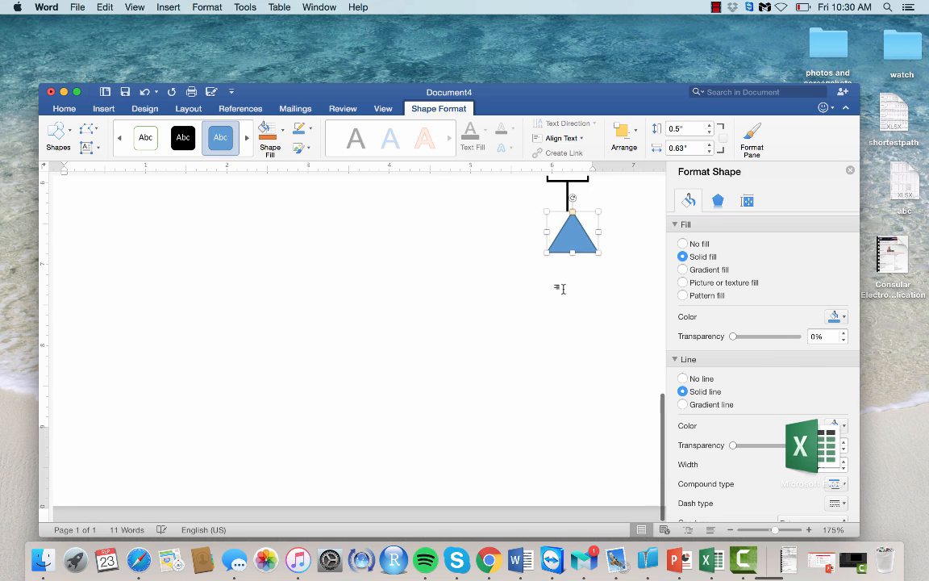
Step: Narrow the triangle below square 3 to match the width of the square
{"action": "mouse_move", "coordinate": [573, 245]}
{"action": "left_mouse_down"}
{"action": "mouse_move", "coordinate": [555, 238]}
{"action": "mouse_move", "coordinate": [563, 243]}
{"action": "left_mouse_up"}
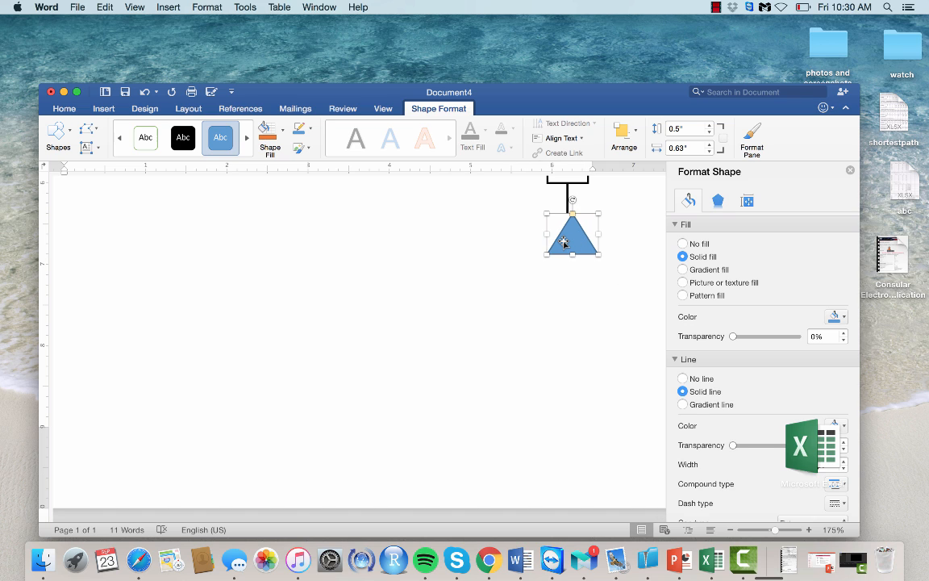
{"action": "key", "text": "Right"}
{"action": "left_click_drag", "start_coordinate": [598, 253], "coordinate": [588, 253]}
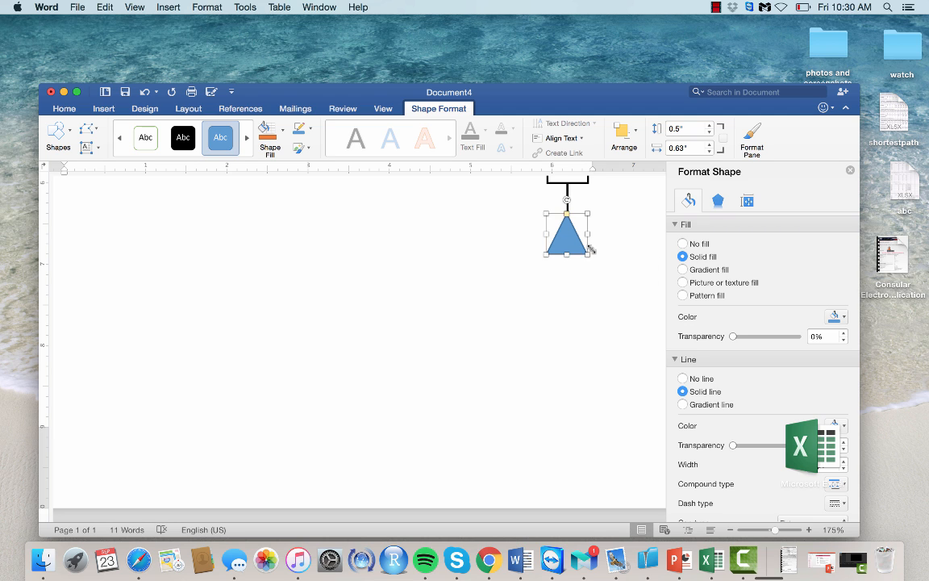
{"action": "left_click", "coordinate": [632, 246]}
Step: Center the triangle horizontally under the Base branch's vertical line so its tip meets the line's end
{"action": "scroll", "coordinate": [632, 247], "scroll_direction": "down", "scroll_amount": 5}
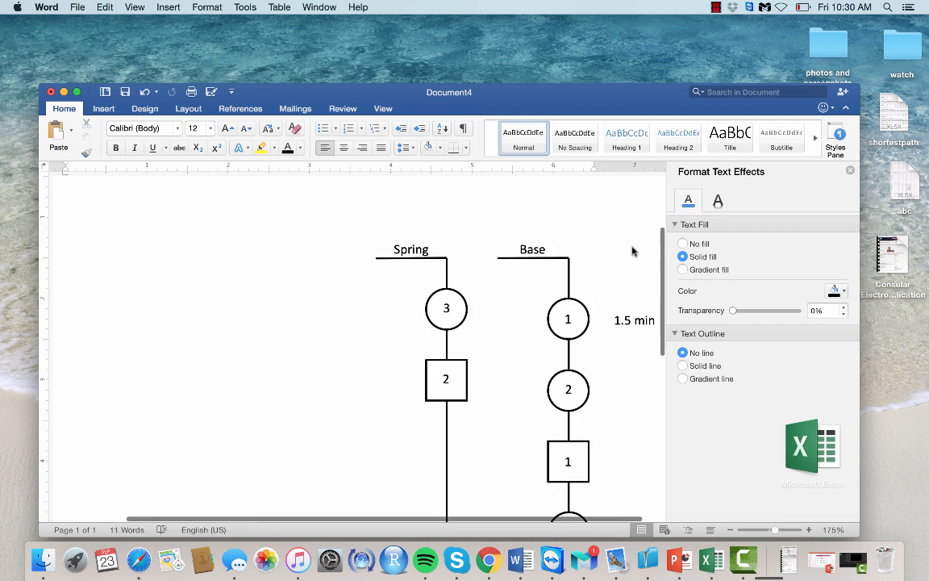
{"action": "left_click", "coordinate": [581, 390]}
{"action": "key", "text": "Right"}
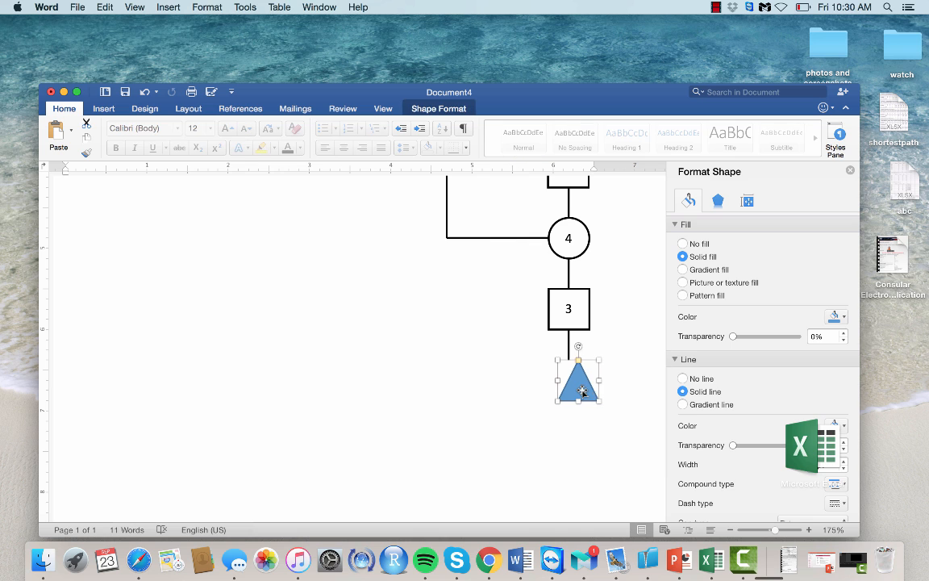
{"action": "key", "text": "Left"}
{"action": "key", "text": "Left"}
{"action": "key", "text": "Right"}
{"action": "left_click", "coordinate": [648, 388]}
{"action": "scroll", "coordinate": [645, 392], "scroll_direction": "down", "scroll_amount": 4}
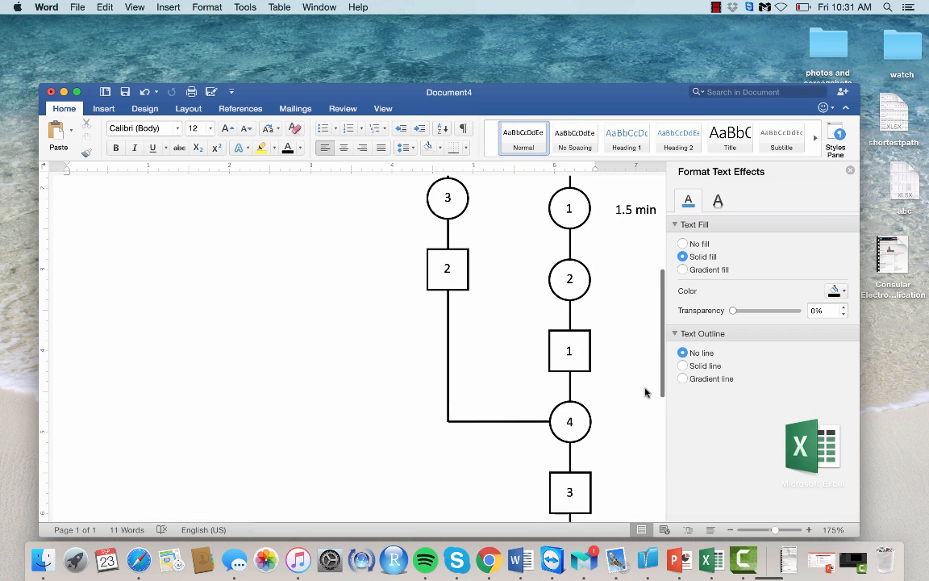
{"action": "scroll", "coordinate": [645, 391], "scroll_direction": "down", "scroll_amount": 5}
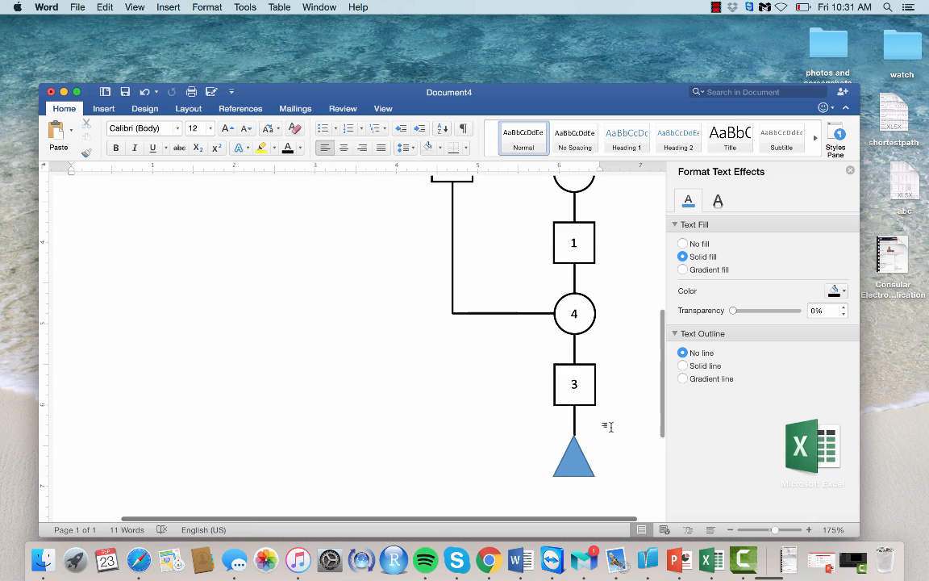
Step: Rotate the triangle below square 3 by 180° so that it points downward
{"action": "scroll", "coordinate": [607, 424], "scroll_direction": "down", "scroll_amount": 2}
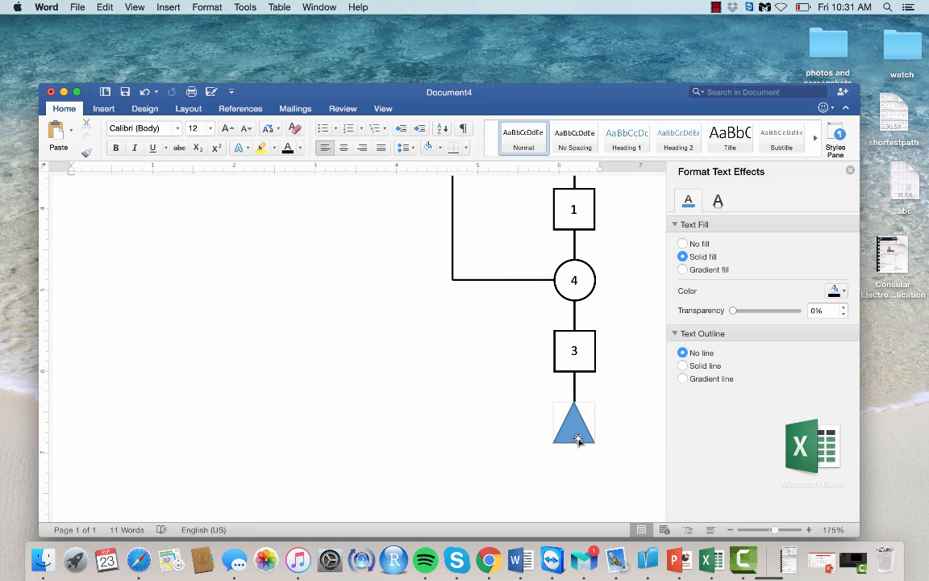
{"action": "left_click", "coordinate": [578, 439]}
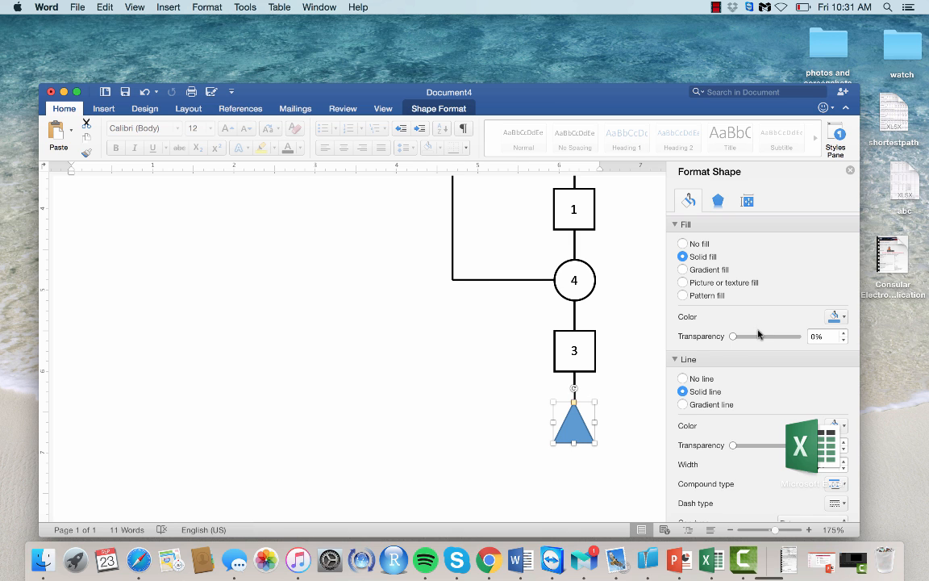
{"action": "scroll", "coordinate": [760, 332], "scroll_direction": "down", "scroll_amount": 4}
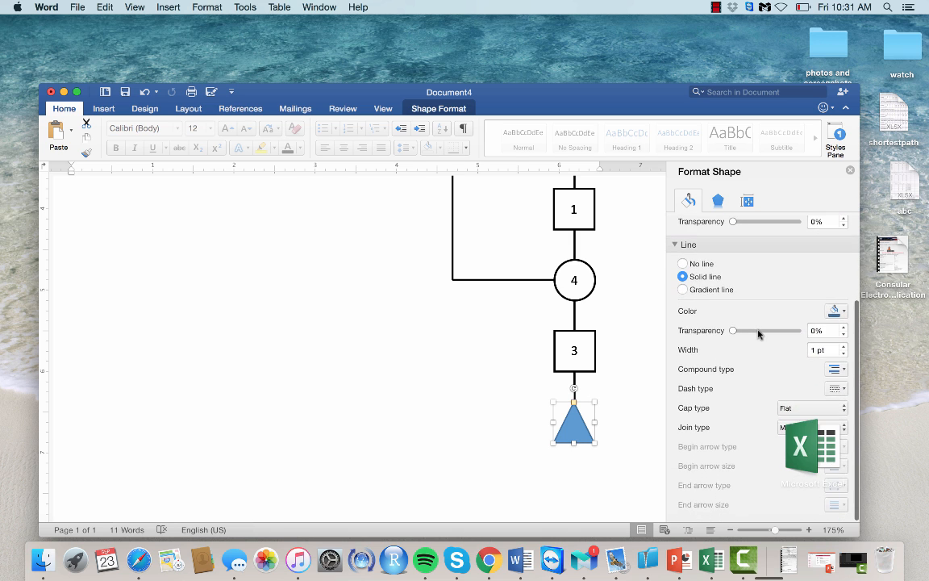
{"action": "scroll", "coordinate": [758, 334], "scroll_direction": "up", "scroll_amount": 4}
{"action": "scroll", "coordinate": [758, 334], "scroll_direction": "down", "scroll_amount": 4}
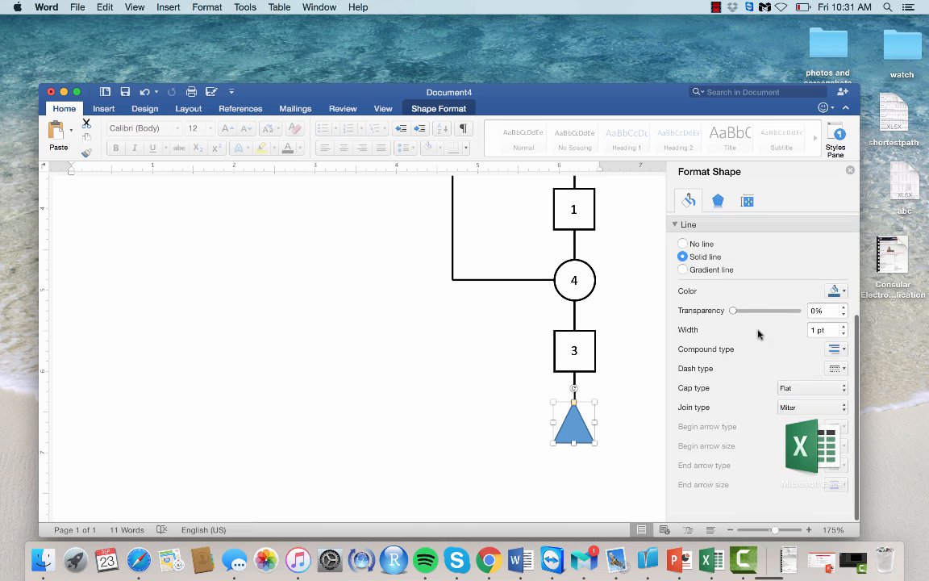
{"action": "left_click", "coordinate": [748, 200]}
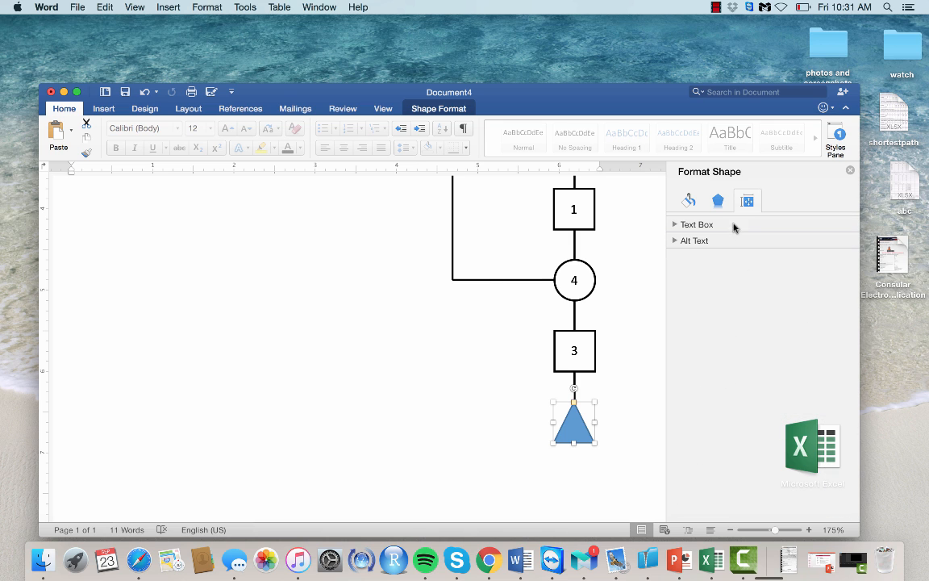
{"action": "left_click", "coordinate": [697, 224]}
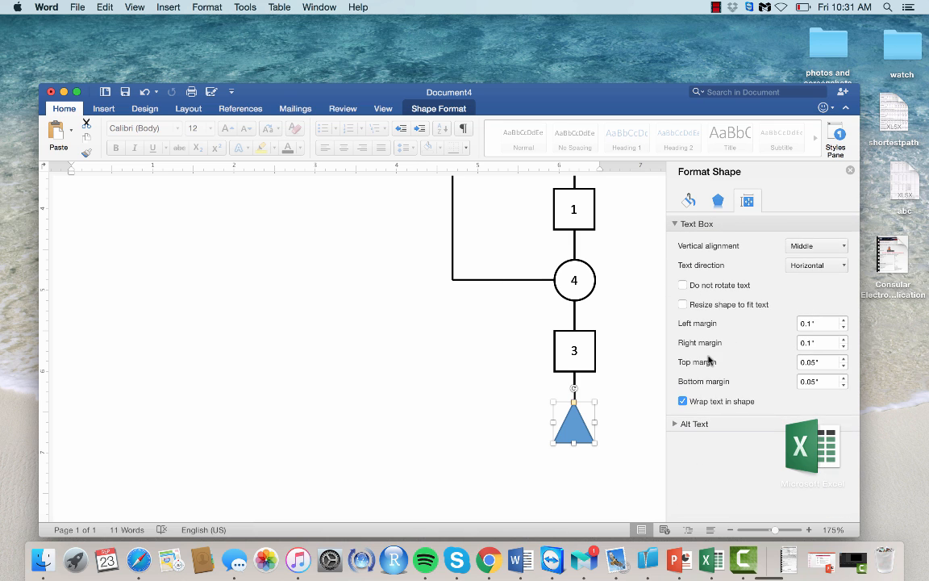
{"action": "left_click", "coordinate": [719, 201]}
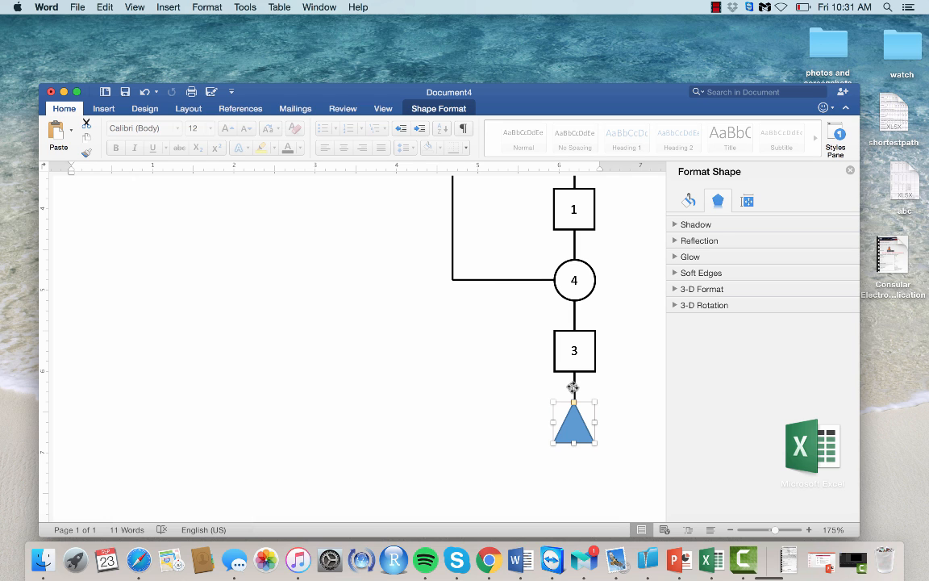
{"action": "left_click_drag", "start_coordinate": [573, 388], "coordinate": [574, 445]}
Step: Give the inverted triangle a black outline 1.5 pt wide
{"action": "left_click", "coordinate": [688, 200]}
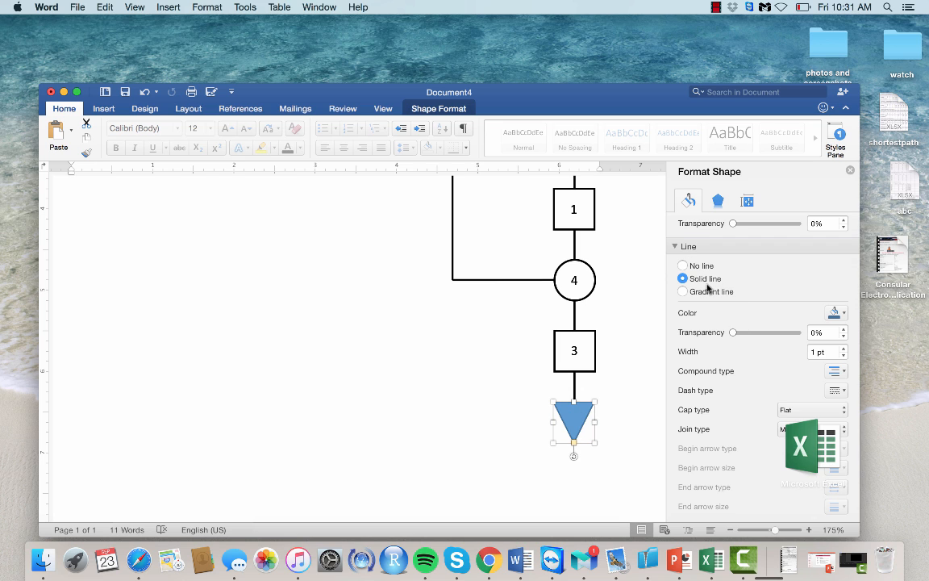
{"action": "left_click", "coordinate": [836, 313]}
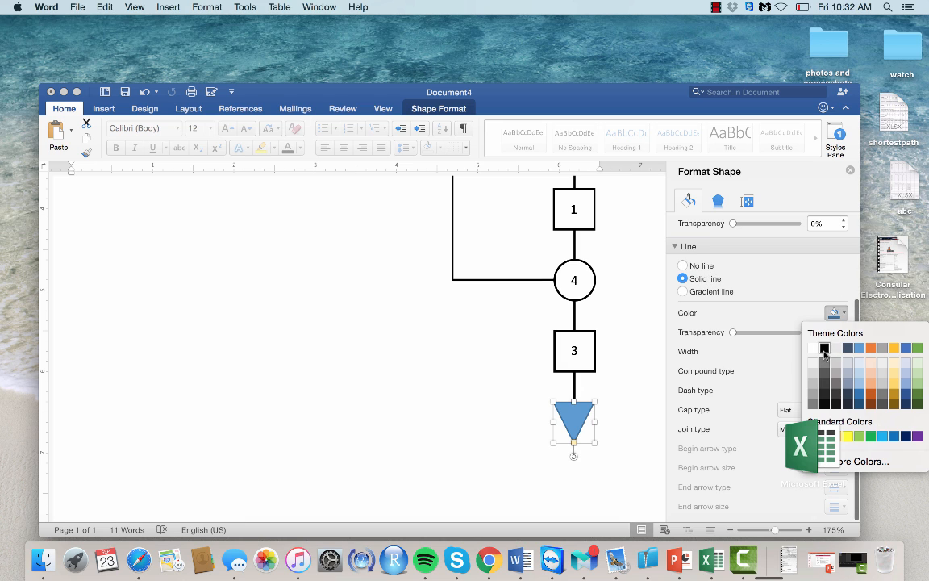
{"action": "left_click", "coordinate": [824, 349]}
{"action": "left_click", "coordinate": [844, 349]}
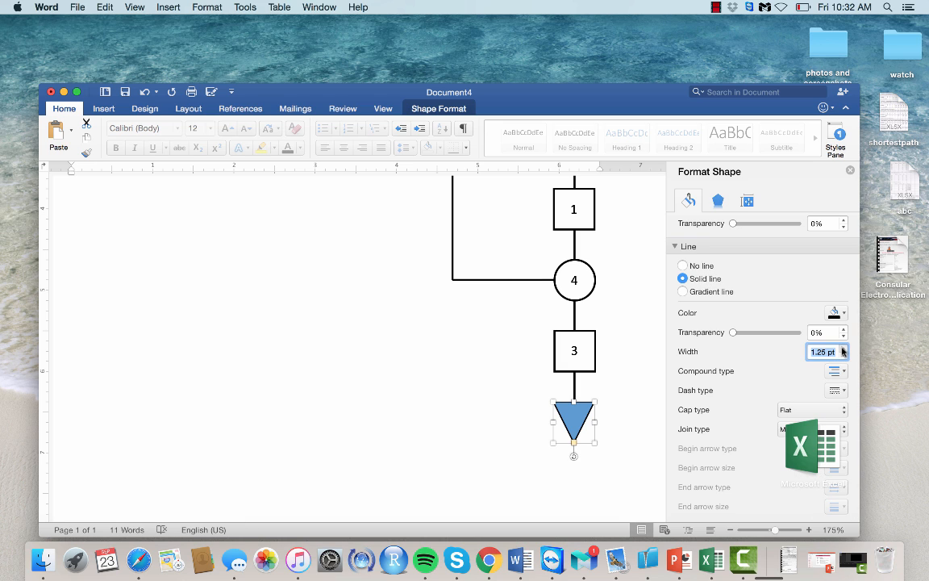
{"action": "left_click", "coordinate": [843, 349]}
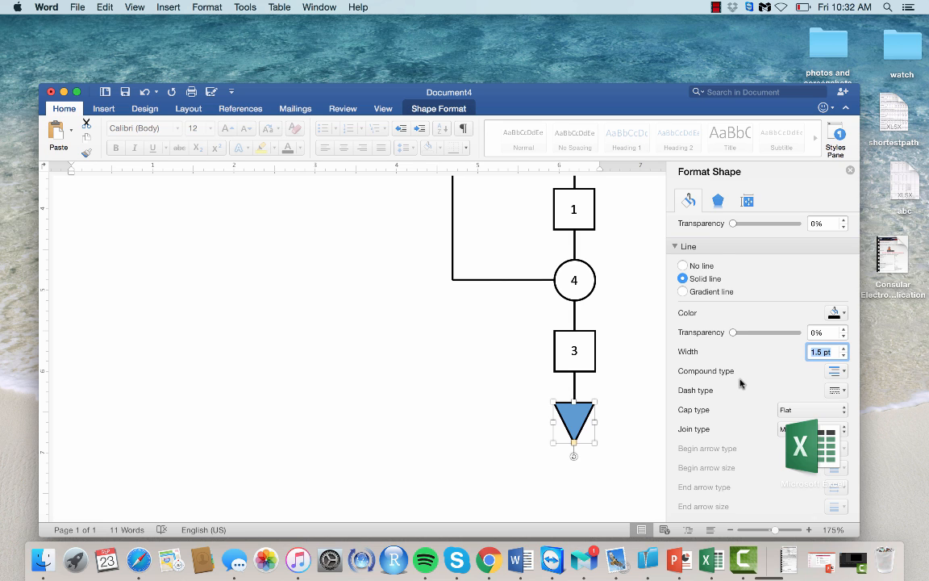
Step: Set the inverted triangle's solid fill color to white
{"action": "scroll", "coordinate": [709, 266], "scroll_direction": "down", "scroll_amount": 1}
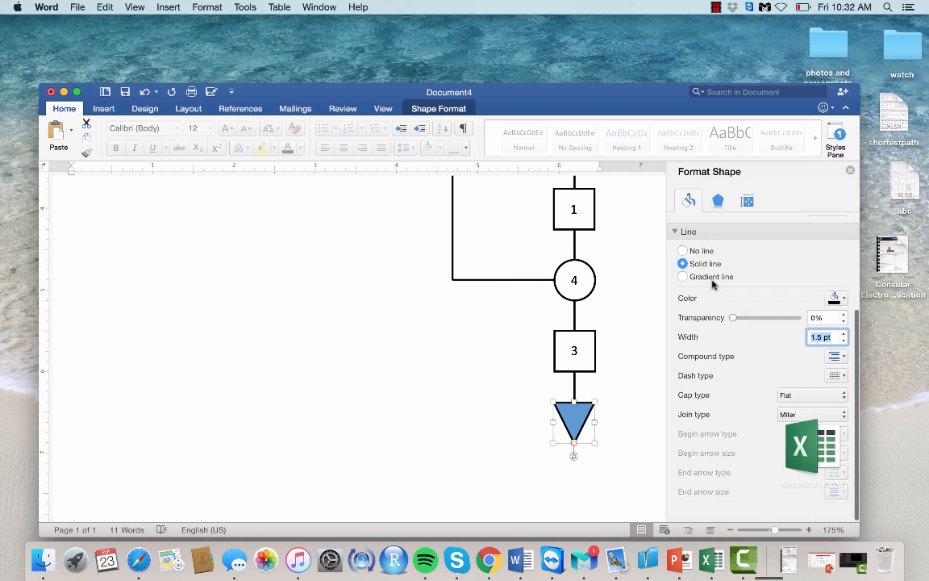
{"action": "scroll", "coordinate": [710, 275], "scroll_direction": "up", "scroll_amount": 5}
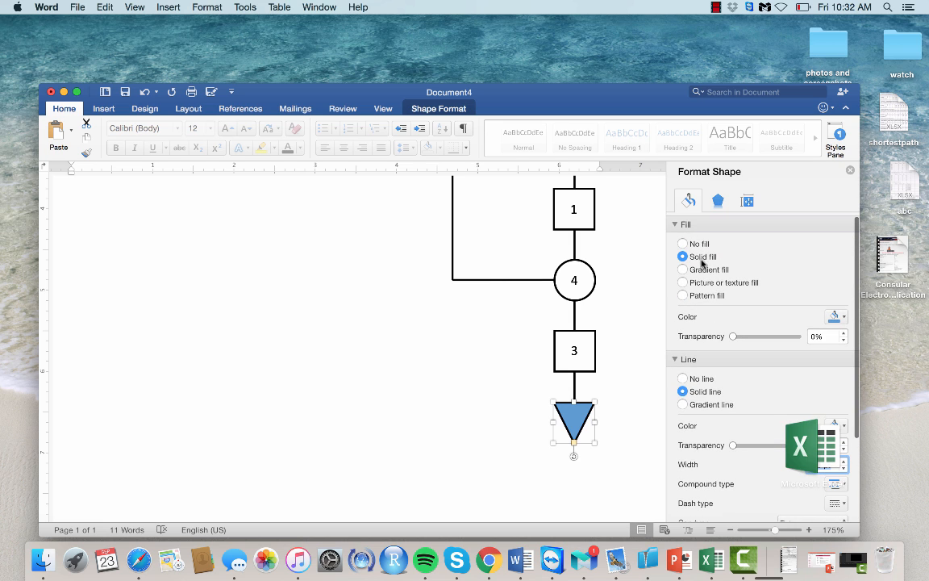
{"action": "left_click", "coordinate": [835, 317]}
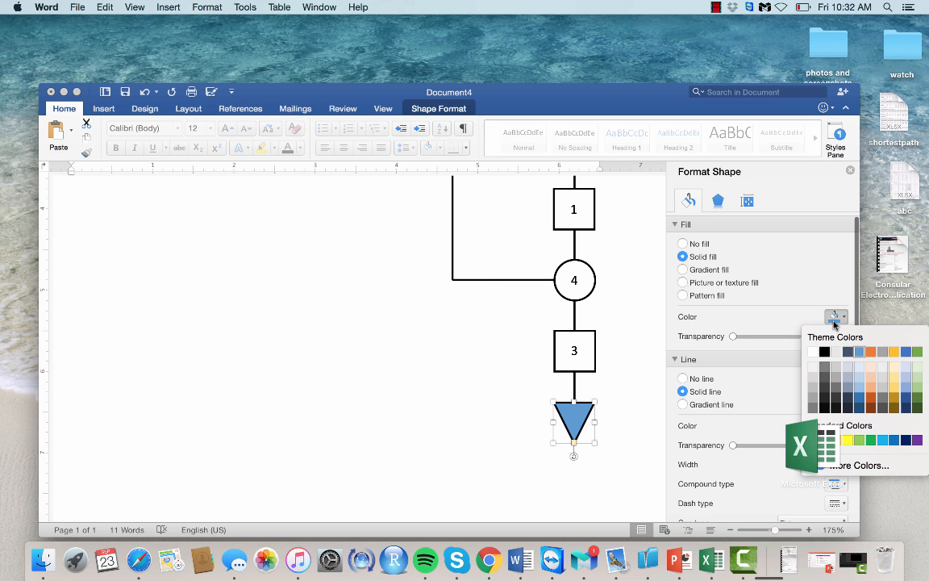
{"action": "left_click", "coordinate": [810, 352]}
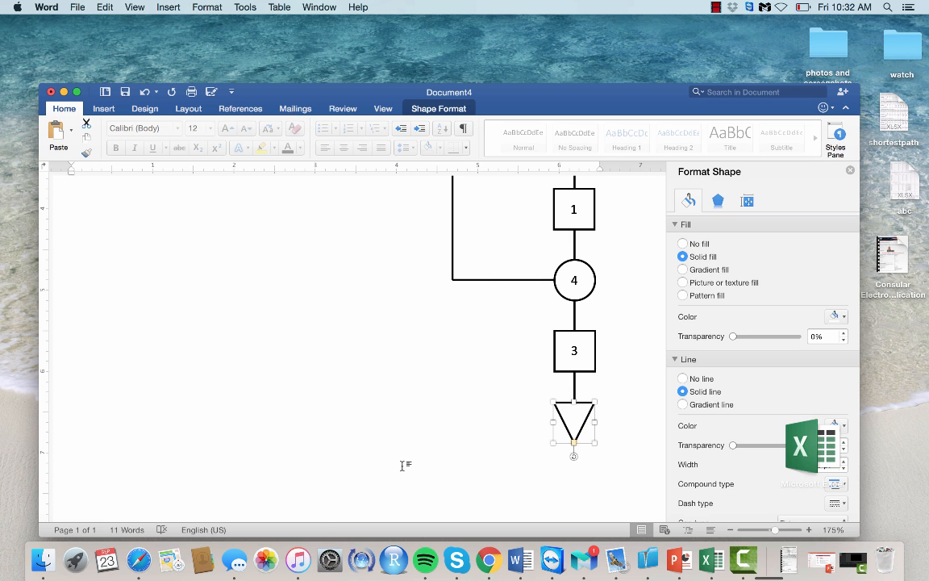
Step: Duplicate the "1.5 min" label of the Base branch's circle 1 and place the copy beside circle 2
{"action": "scroll", "coordinate": [403, 467], "scroll_direction": "down", "scroll_amount": 5}
{"action": "scroll", "coordinate": [403, 466], "scroll_direction": "up", "scroll_amount": 3}
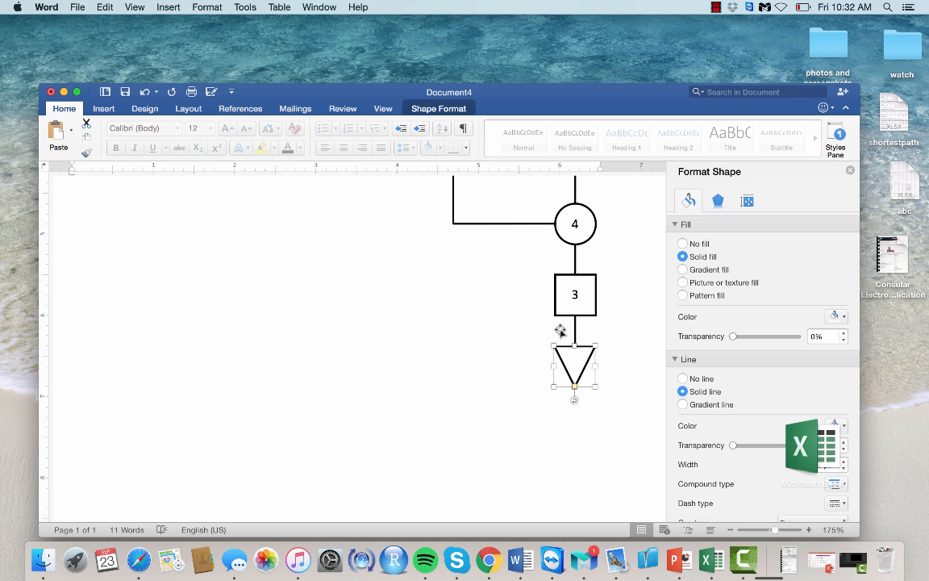
{"action": "scroll", "coordinate": [562, 323], "scroll_direction": "up", "scroll_amount": 6}
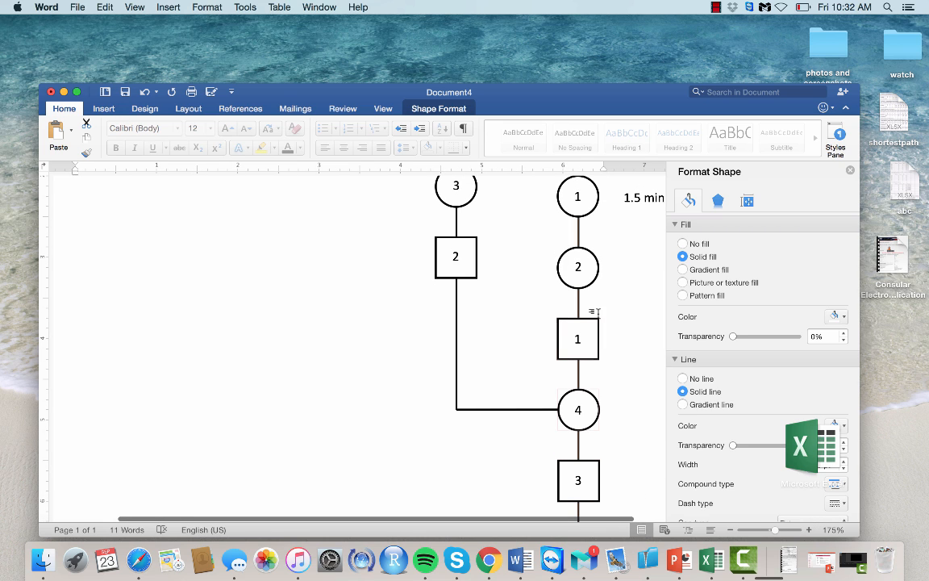
{"action": "scroll", "coordinate": [635, 208], "scroll_direction": "up", "scroll_amount": 6}
{"action": "left_click", "coordinate": [628, 198]}
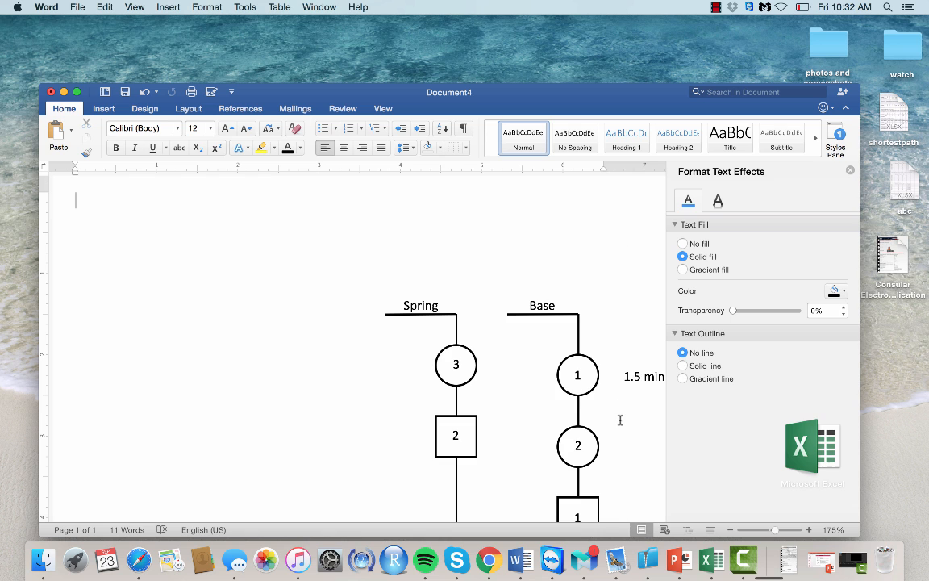
{"action": "scroll", "coordinate": [619, 418], "scroll_direction": "down", "scroll_amount": 2}
{"action": "left_click", "coordinate": [635, 337]}
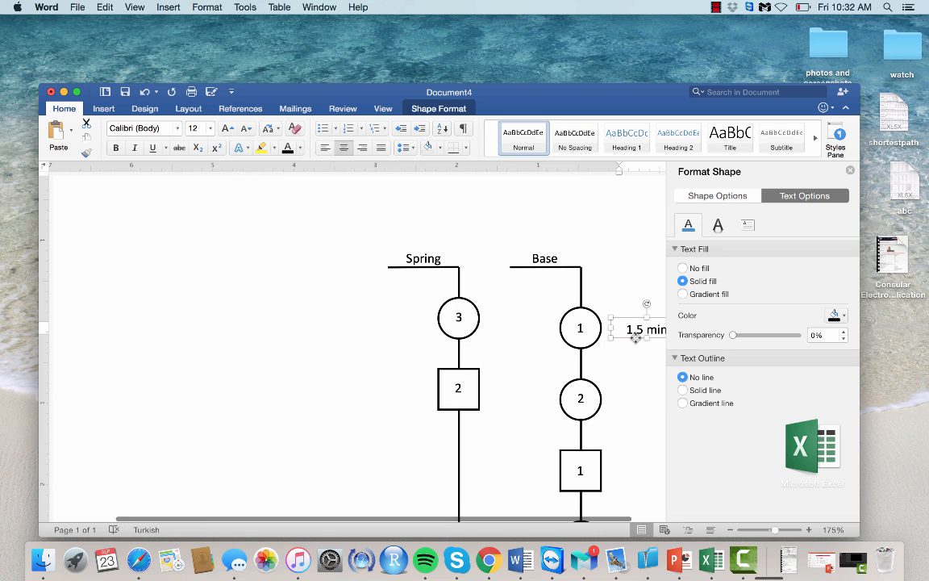
{"action": "key", "text": "super+c"}
{"action": "left_click", "coordinate": [283, 446]}
{"action": "key", "text": "super+v"}
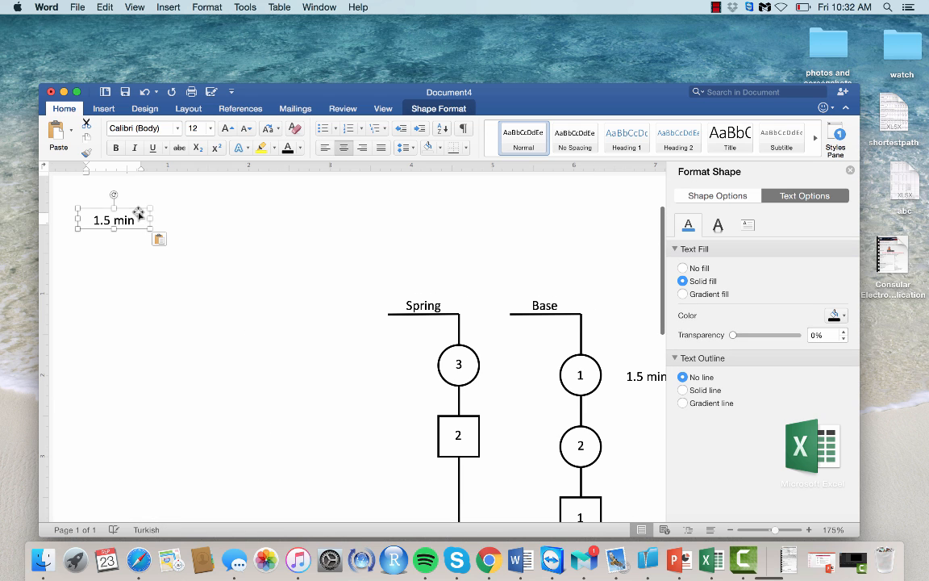
{"action": "left_click_drag", "start_coordinate": [121, 208], "coordinate": [598, 439]}
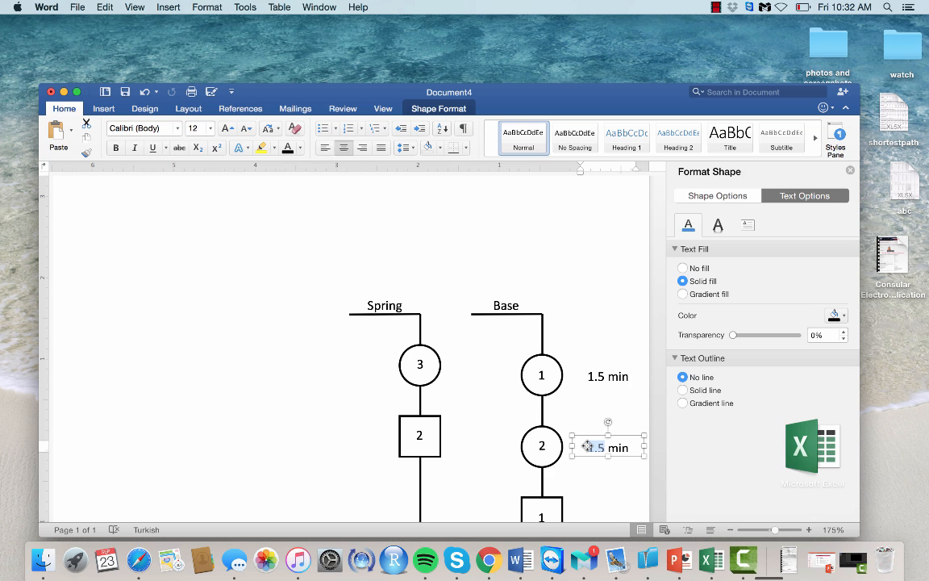
Step: Change the time in the label beside the Base branch's circle 2 to "0.42 min"
{"action": "type", "text": "0.42"}
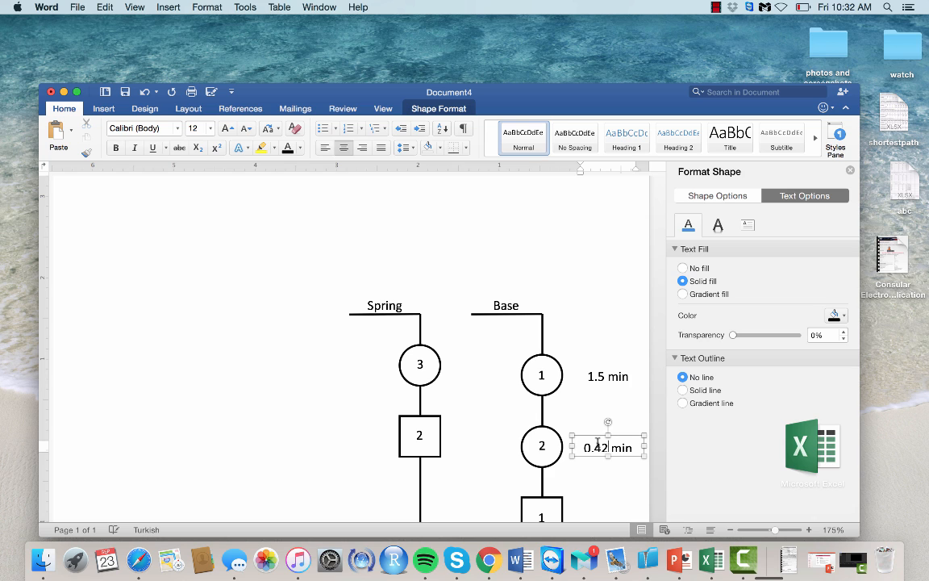
{"action": "left_click", "coordinate": [608, 456]}
{"action": "left_click", "coordinate": [609, 471]}
{"action": "scroll", "coordinate": [609, 472], "scroll_direction": "down", "scroll_amount": 4}
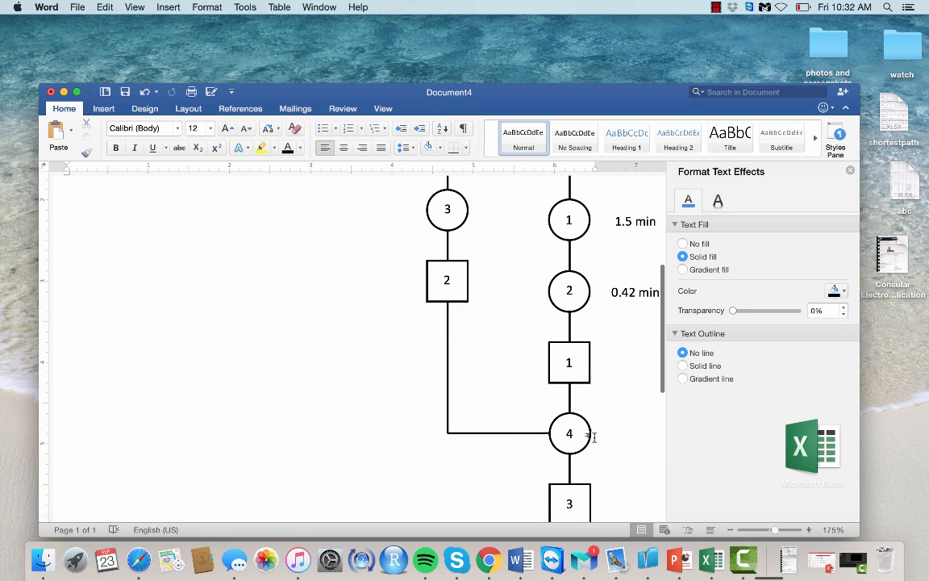
Step: Ignore all spelling flags for "min" in the label beside the Base branch's circle 2
{"action": "scroll", "coordinate": [617, 427], "scroll_direction": "down", "scroll_amount": 1}
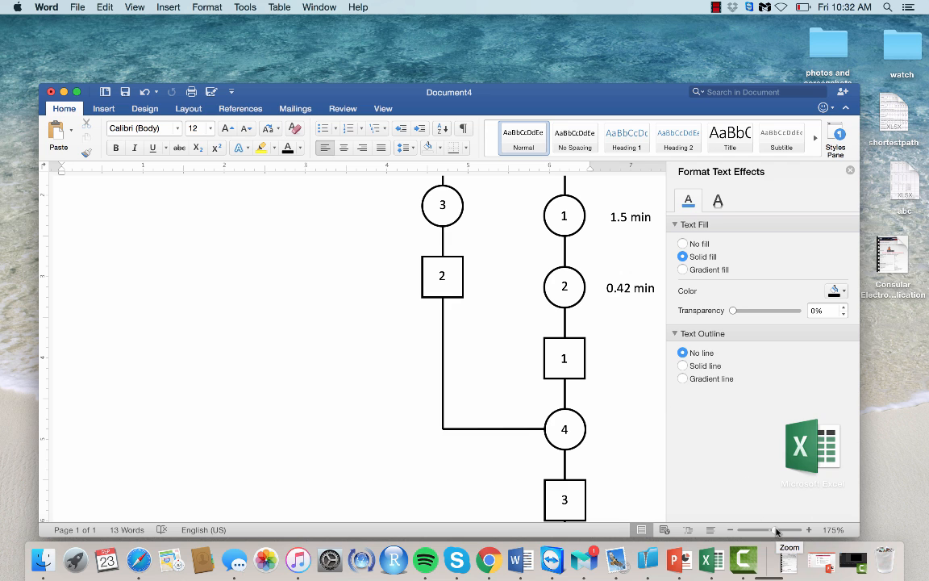
{"action": "left_click_drag", "start_coordinate": [776, 530], "coordinate": [770, 531]}
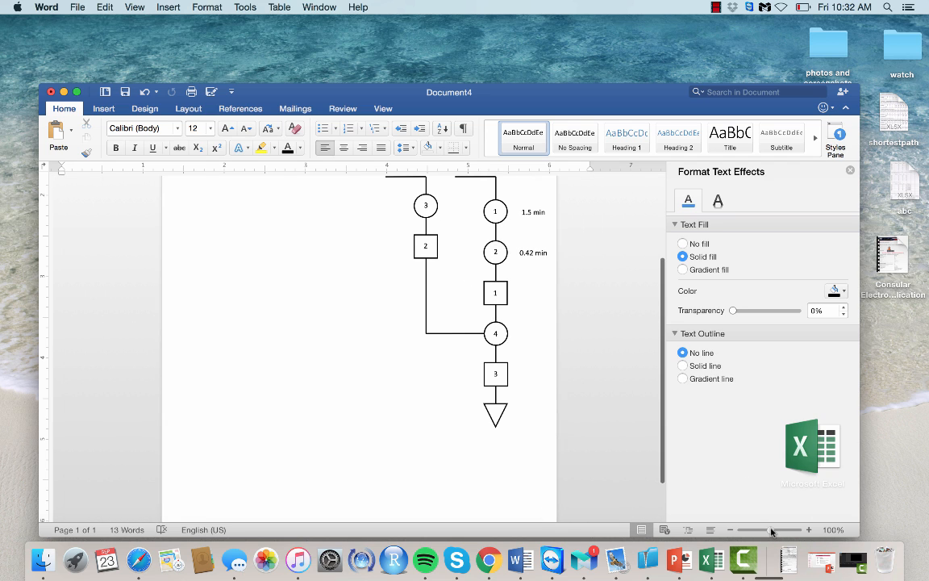
{"action": "scroll", "coordinate": [507, 356], "scroll_direction": "up", "scroll_amount": 2}
{"action": "scroll", "coordinate": [507, 356], "scroll_direction": "up", "scroll_amount": 2}
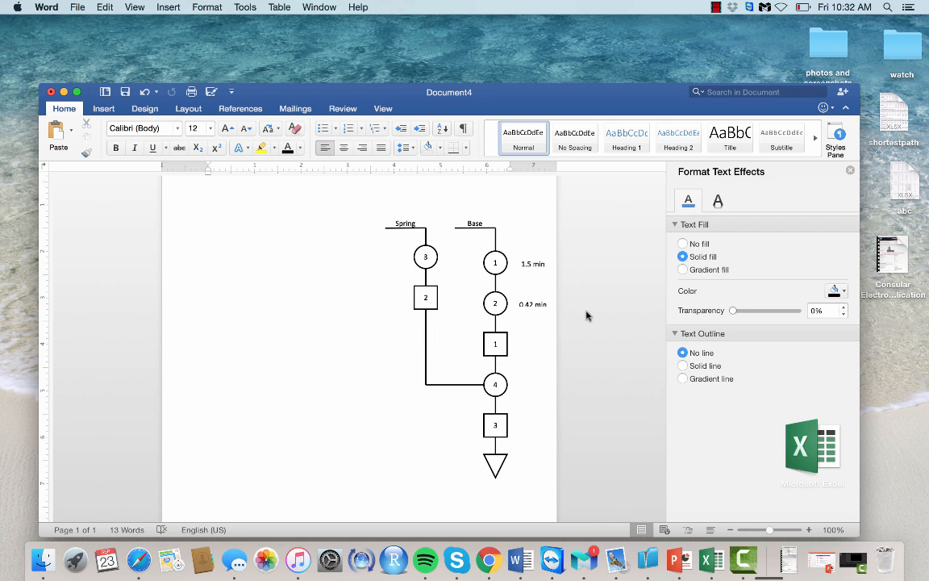
{"action": "left_click", "coordinate": [532, 307]}
{"action": "left_click_drag", "start_coordinate": [533, 309], "coordinate": [533, 315]}
{"action": "left_click", "coordinate": [533, 341]}
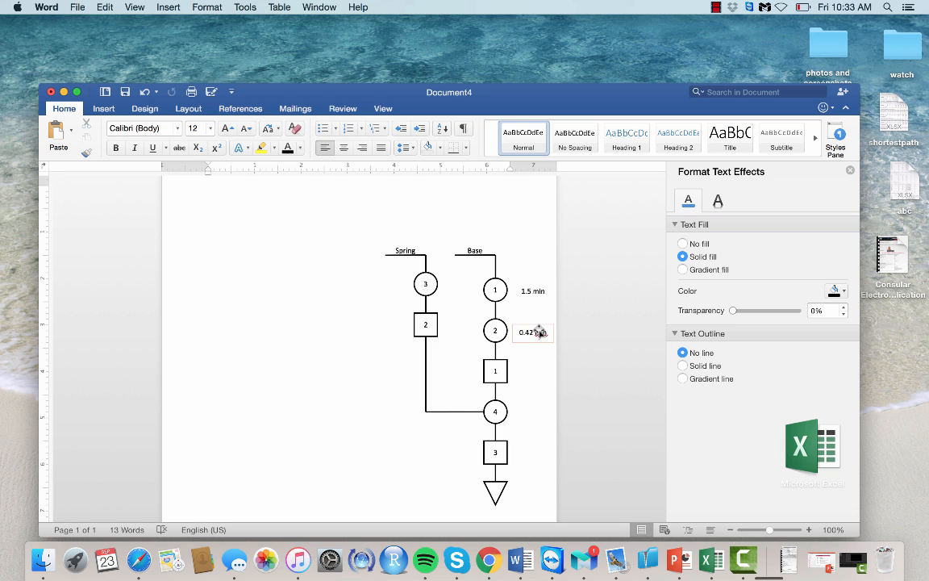
{"action": "left_click", "coordinate": [538, 332]}
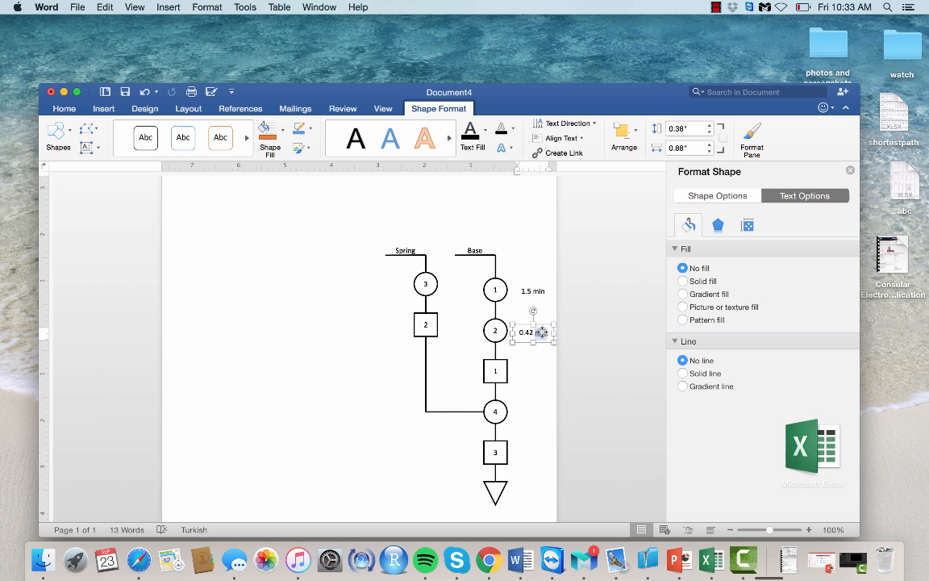
{"action": "right_click", "coordinate": [541, 337]}
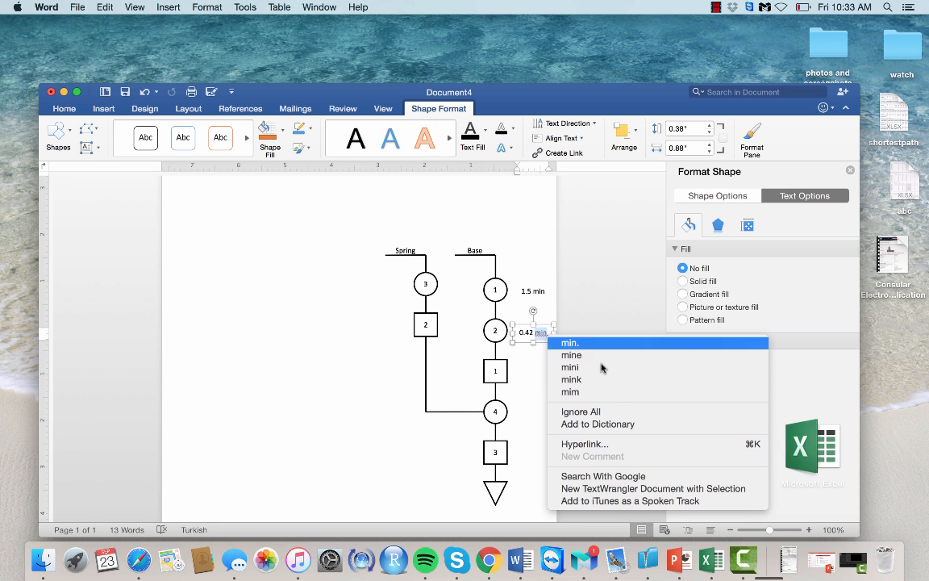
{"action": "left_click", "coordinate": [580, 411]}
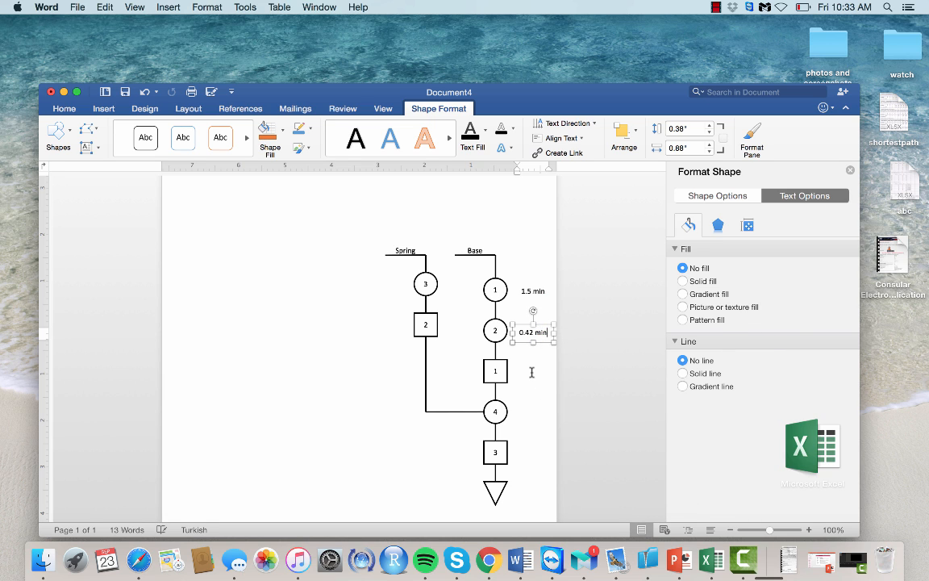
{"action": "left_click", "coordinate": [531, 372]}
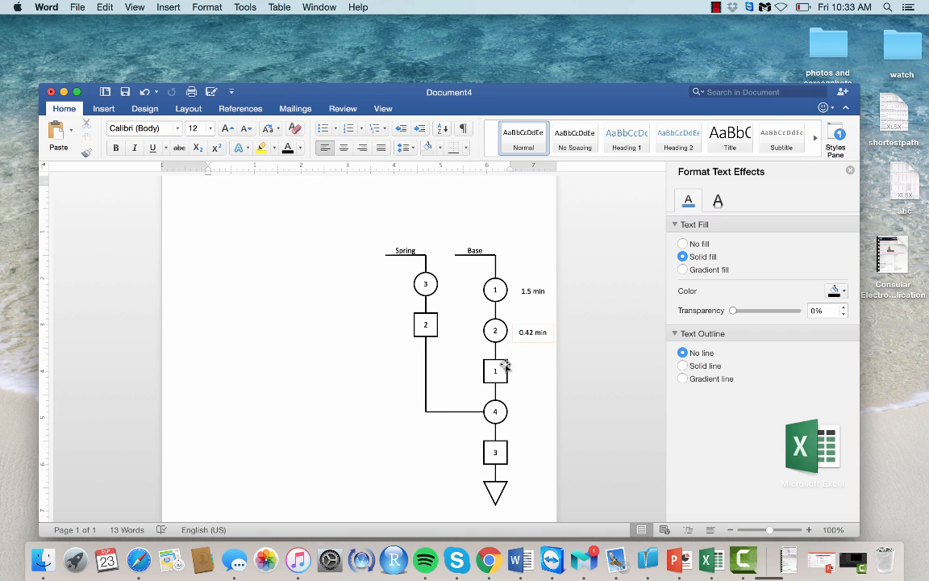
Step: Save the diagram document as "opc" on the Desktop in Word Document (.docx) format
{"action": "scroll", "coordinate": [319, 304], "scroll_direction": "down", "scroll_amount": 1}
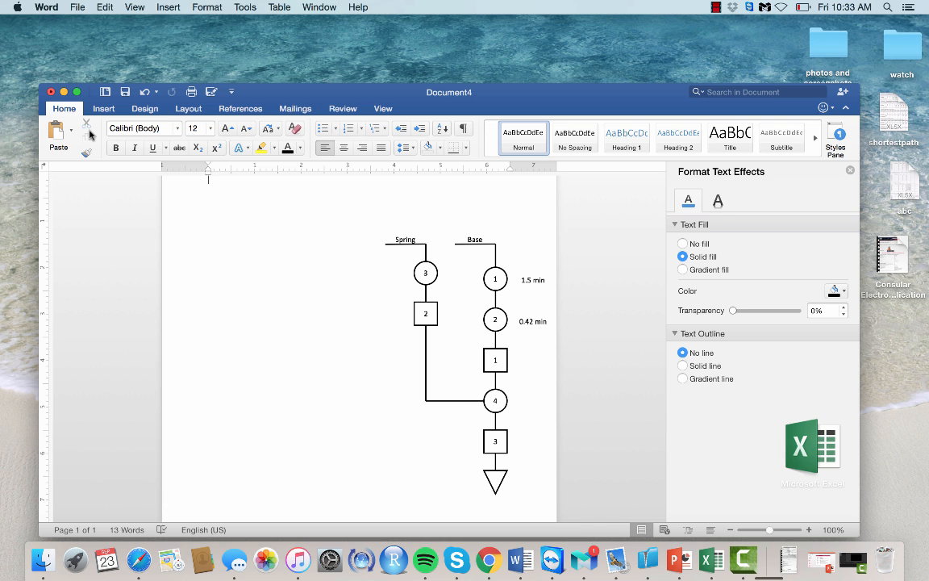
{"action": "left_click", "coordinate": [214, 94]}
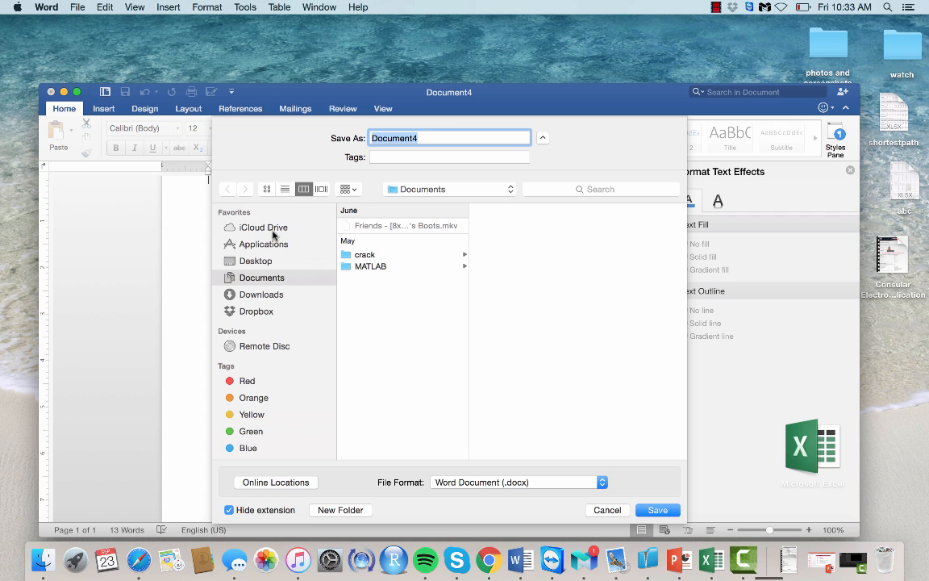
{"action": "type", "text": "c"}
{"action": "left_click", "coordinate": [270, 312]}
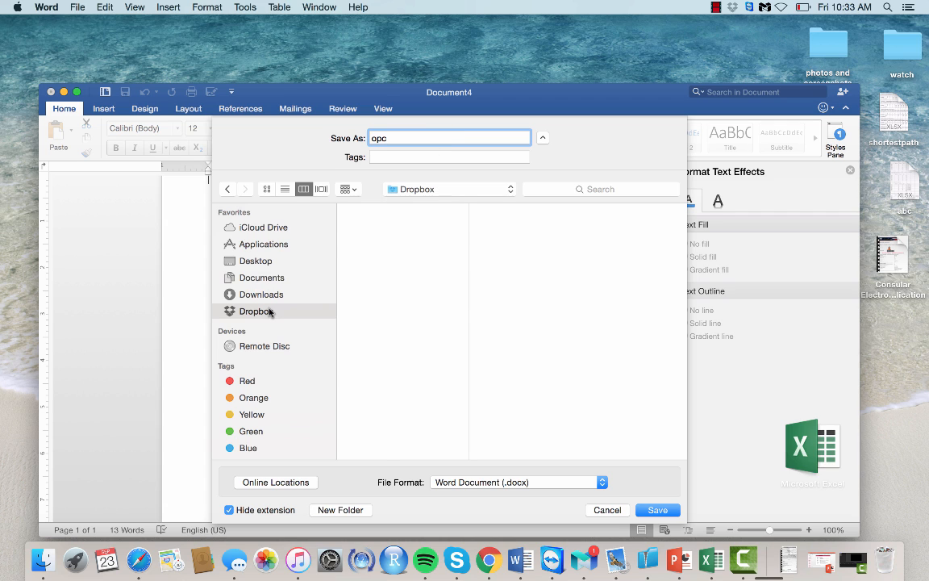
{"action": "left_click", "coordinate": [257, 261]}
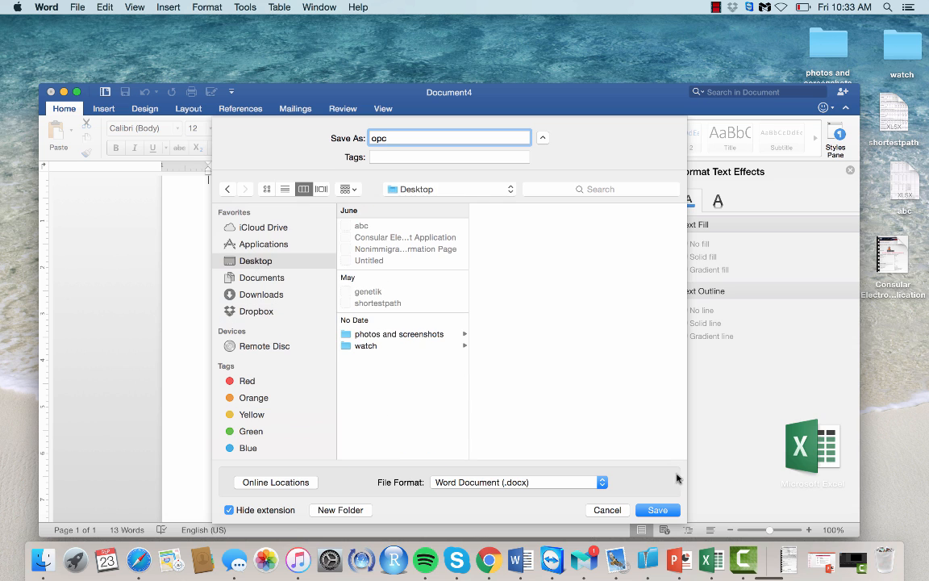
{"action": "left_click", "coordinate": [658, 509]}
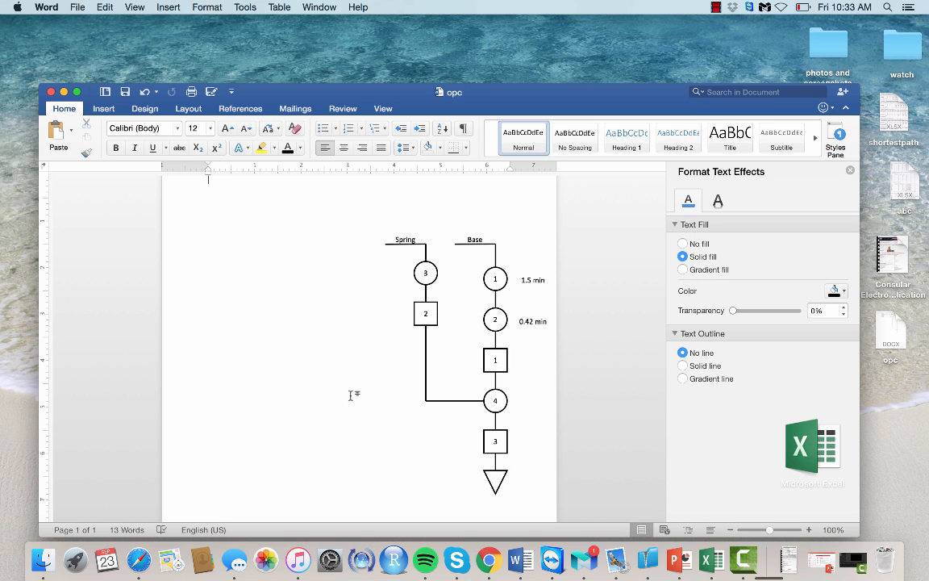
Step: Create a new blank document and minimize its window to return to the opc diagram
{"action": "key", "text": "super+n"}
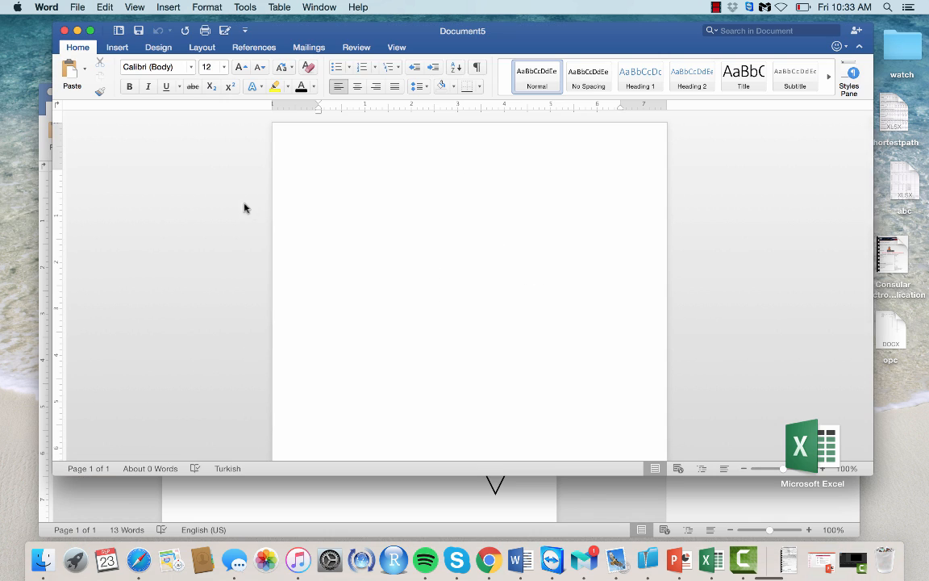
{"action": "left_click", "coordinate": [77, 31]}
{"action": "scroll", "coordinate": [607, 258], "scroll_direction": "down", "scroll_amount": 2}
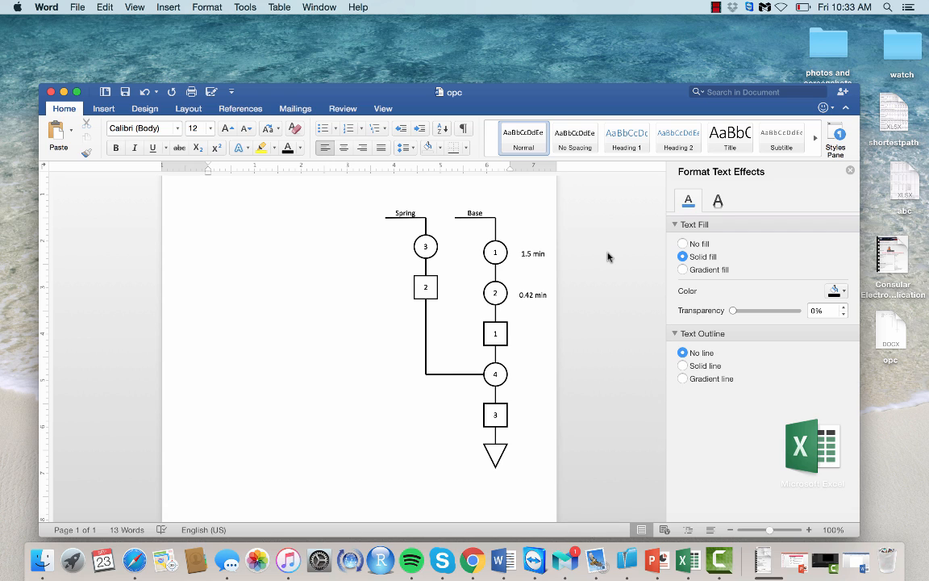
Step: Show the opc document full screen at 128% zoom and capture a screenshot of the whole diagram area
{"action": "left_click", "coordinate": [76, 92]}
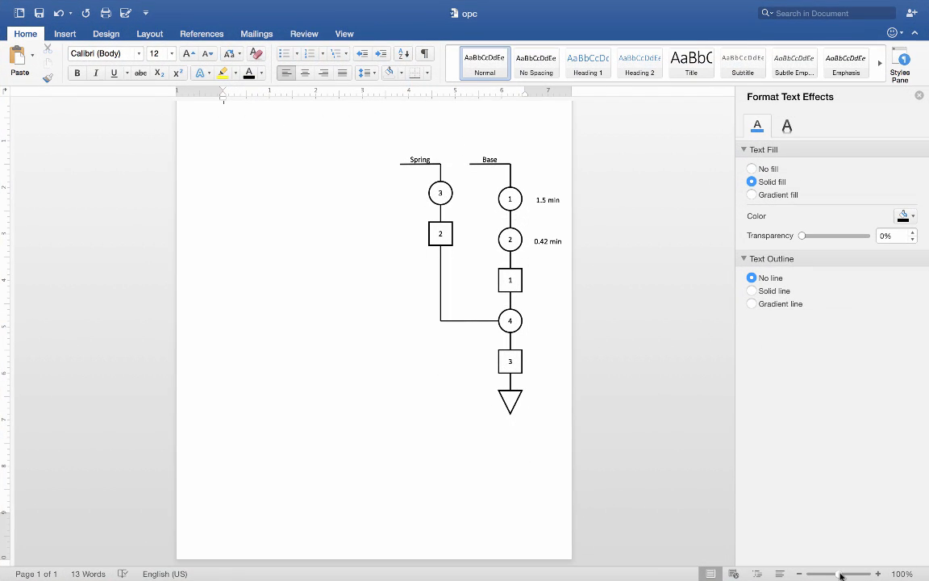
{"action": "left_click_drag", "start_coordinate": [840, 575], "coordinate": [842, 576]}
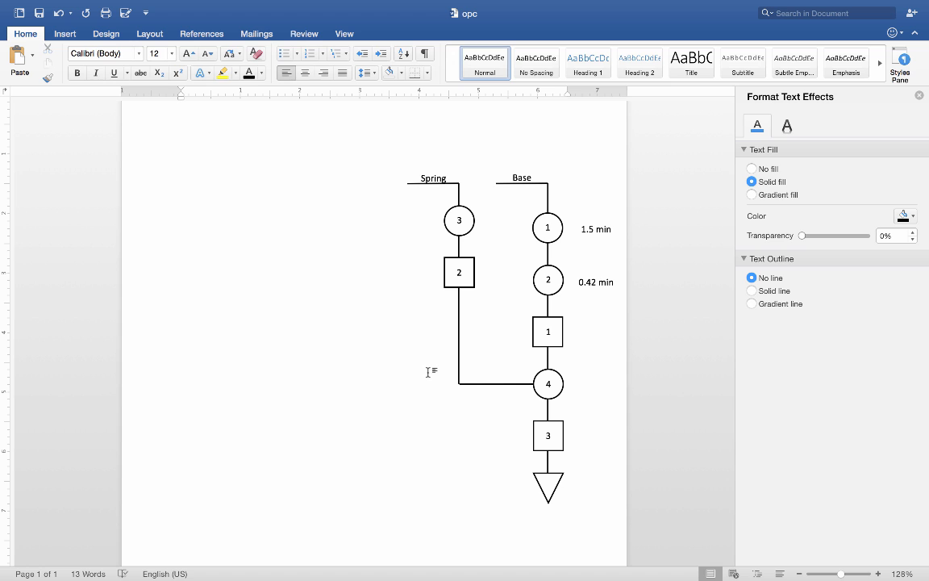
{"action": "key", "text": "super+shift+4"}
{"action": "left_click_drag", "start_coordinate": [370, 146], "coordinate": [620, 529]}
{"action": "key", "text": "super+shift+4"}
{"action": "left_click_drag", "start_coordinate": [382, 158], "coordinate": [619, 518]}
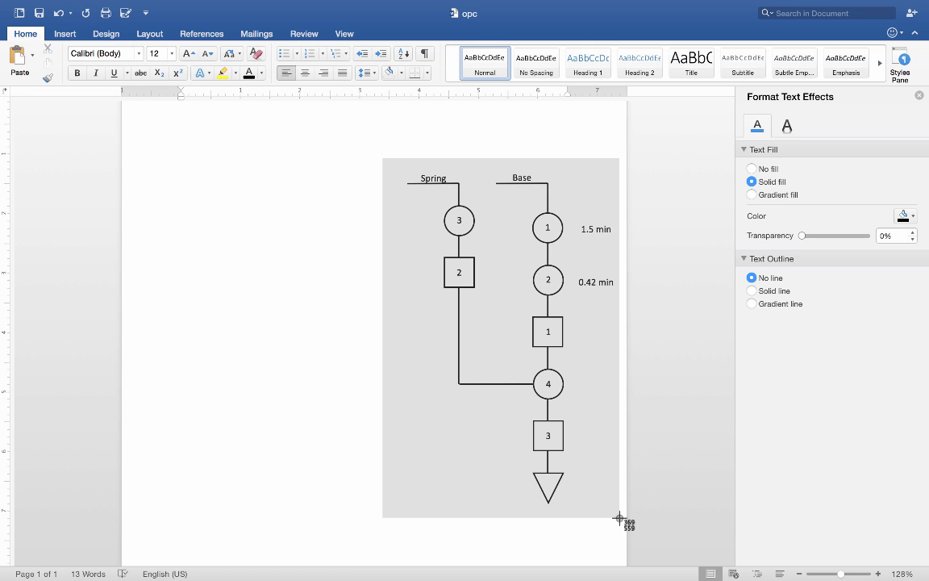
{"action": "left_click_drag", "start_coordinate": [619, 518], "coordinate": [619, 516]}
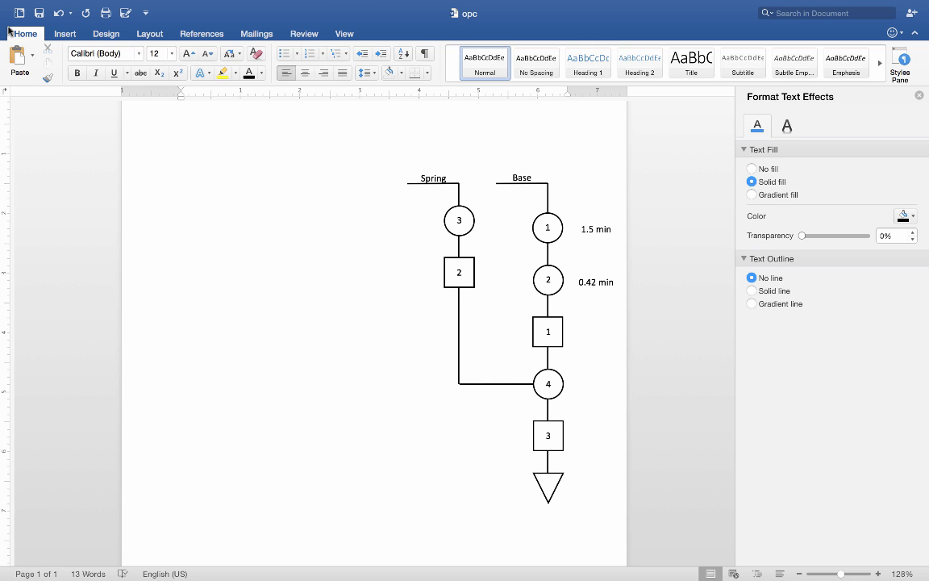
Step: Exit full screen, minimize the opc document and bring back the new blank document
{"action": "mouse_move", "coordinate": [268, 1]}
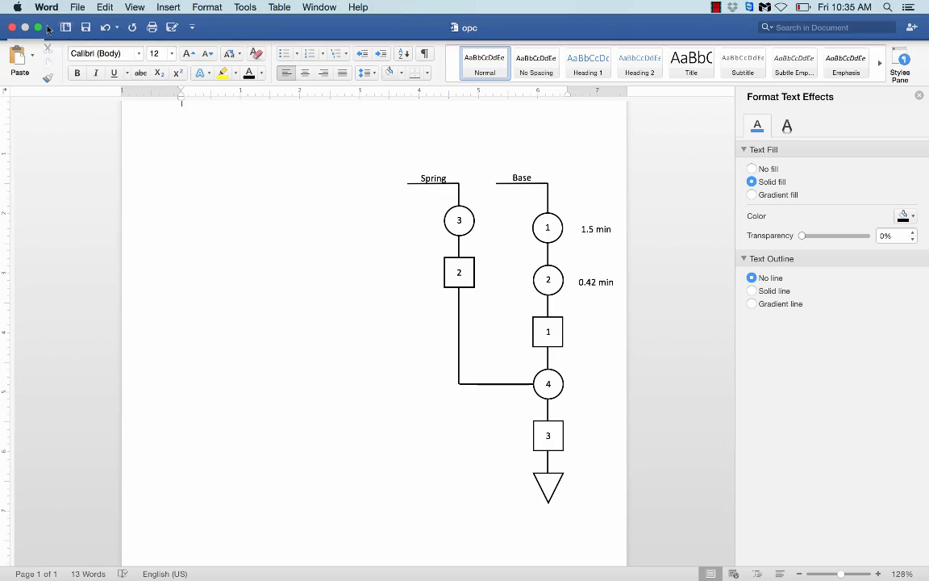
{"action": "left_click", "coordinate": [39, 28]}
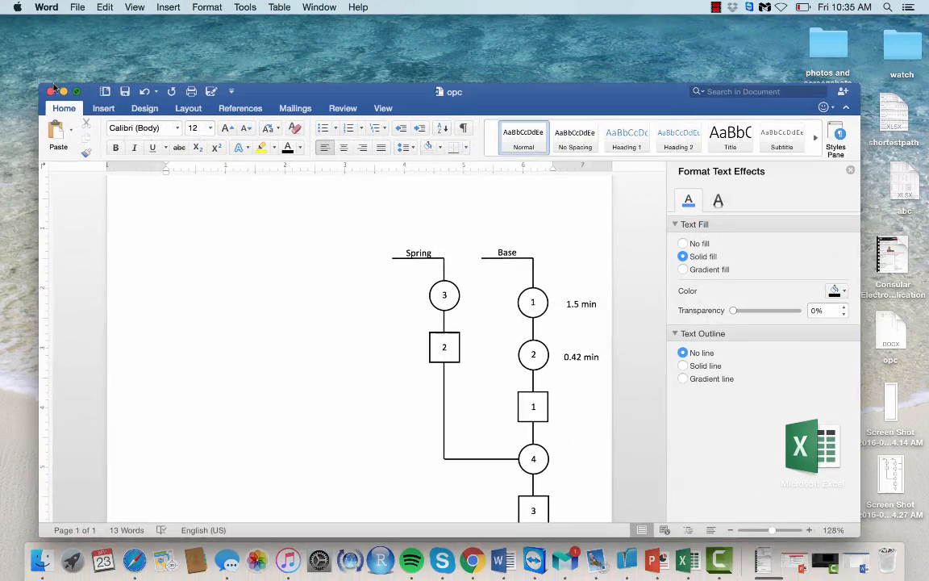
{"action": "left_click", "coordinate": [63, 92]}
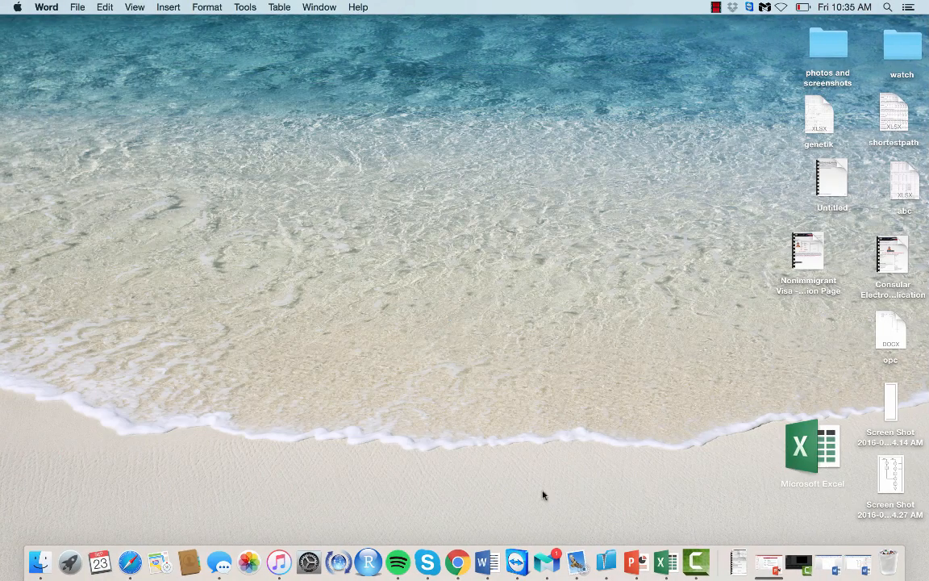
{"action": "left_click", "coordinate": [829, 562]}
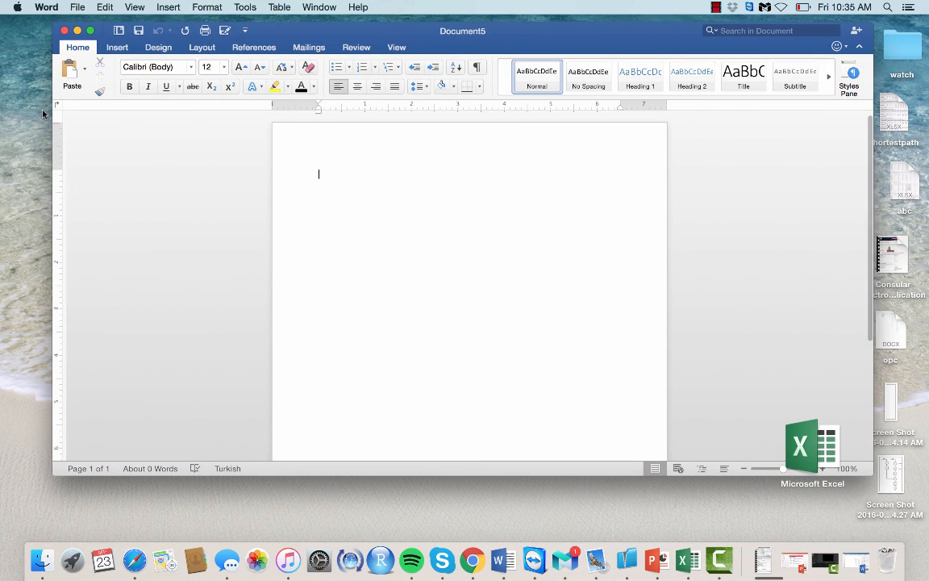
Step: Enter "Original lab report" with "Blablabla" on the line below in the blank document
{"action": "left_click", "coordinate": [121, 48]}
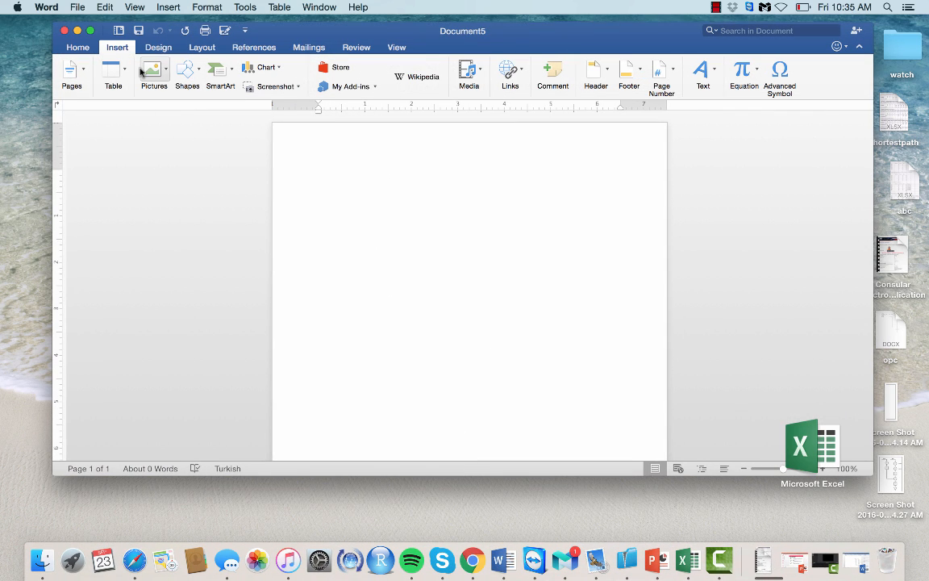
{"action": "type", "text": "o"}
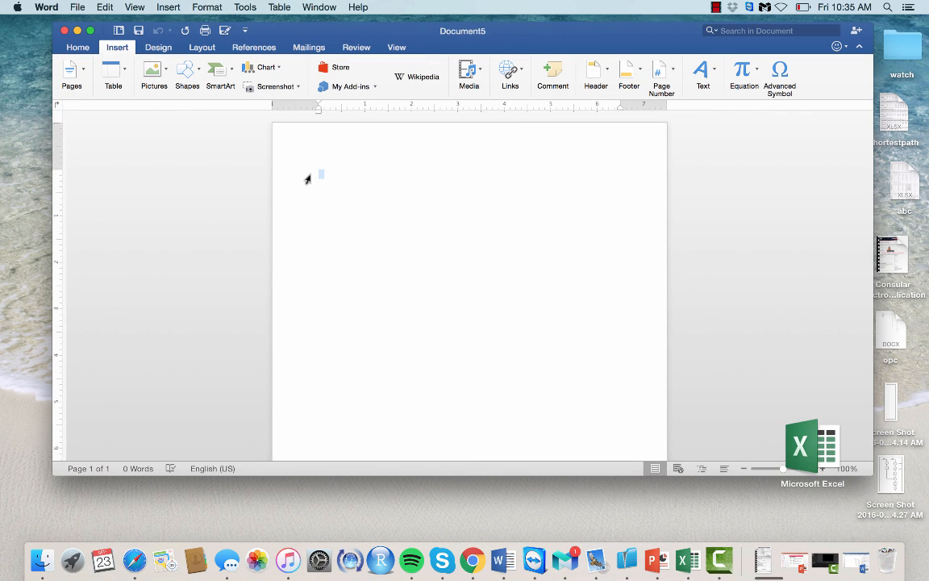
{"action": "type", "text": "riginal lab report"}
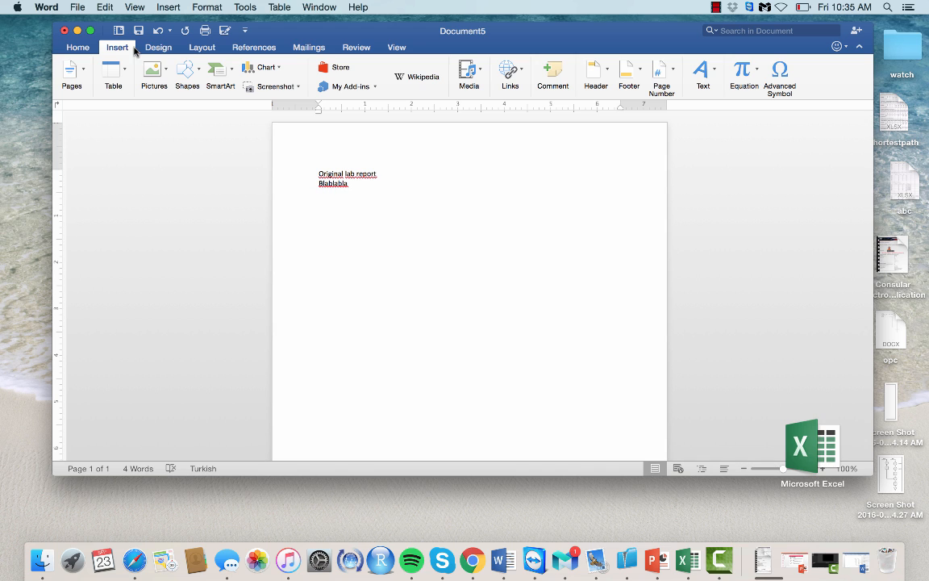
Step: Insert the picture "Screen Shot 2016-09-23 at 10.34.27 AM" from the Desktop below the report text
{"action": "left_click", "coordinate": [163, 71]}
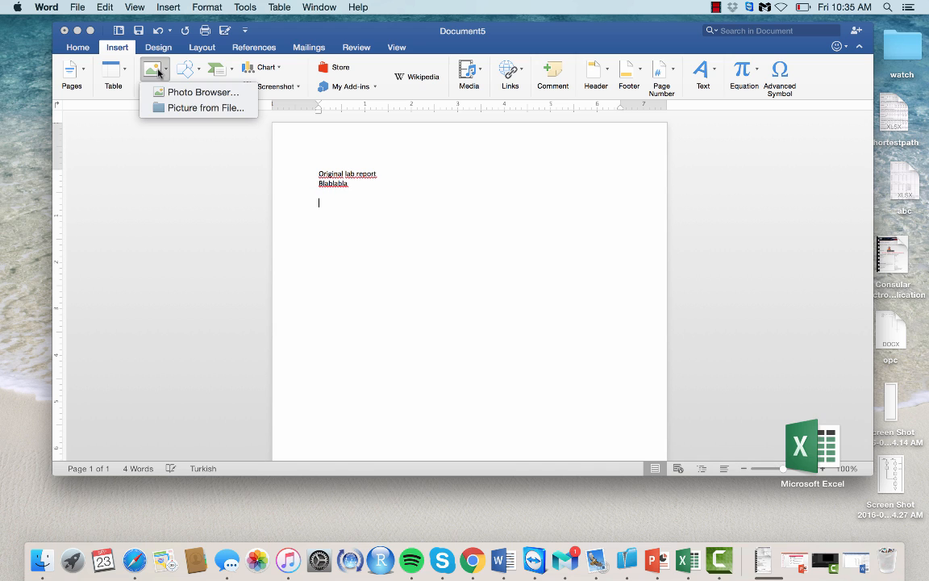
{"action": "left_click", "coordinate": [197, 107]}
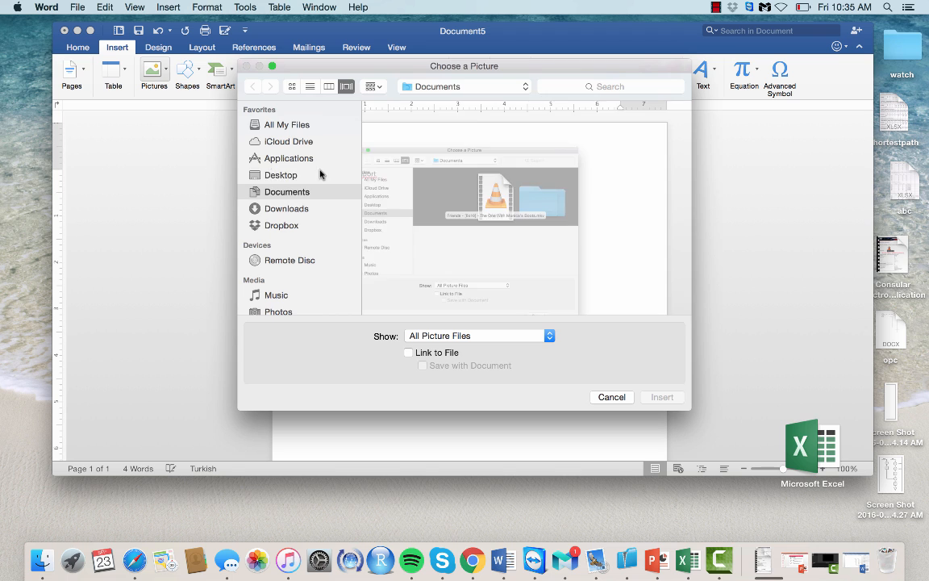
{"action": "left_click", "coordinate": [284, 174]}
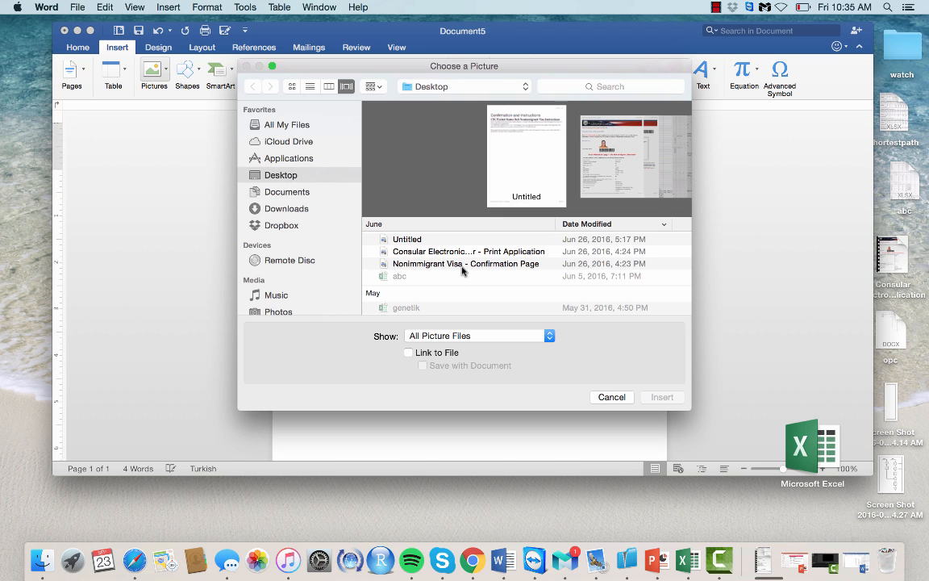
{"action": "scroll", "coordinate": [465, 275], "scroll_direction": "down", "scroll_amount": 10}
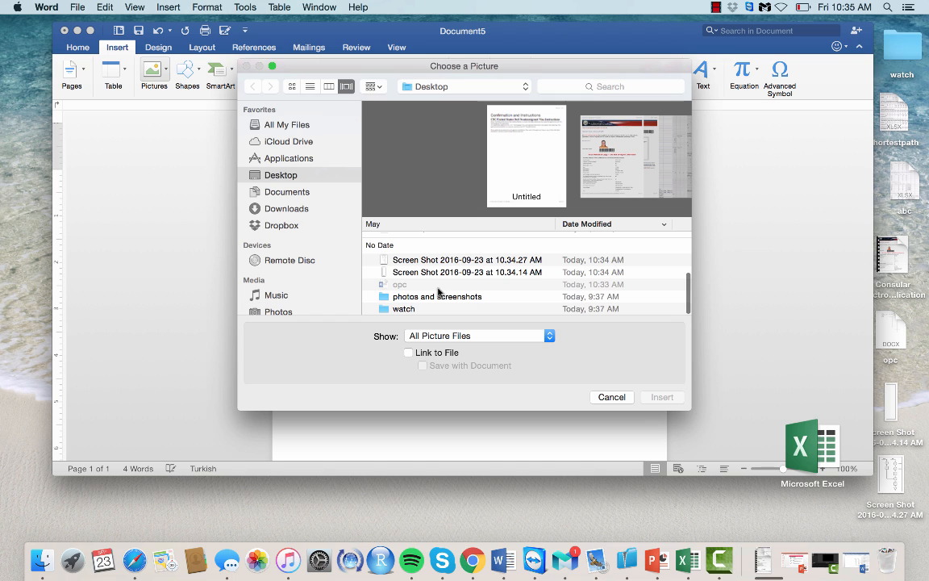
{"action": "scroll", "coordinate": [438, 291], "scroll_direction": "up", "scroll_amount": 3}
{"action": "scroll", "coordinate": [438, 291], "scroll_direction": "up", "scroll_amount": 2}
{"action": "scroll", "coordinate": [439, 290], "scroll_direction": "down", "scroll_amount": 4}
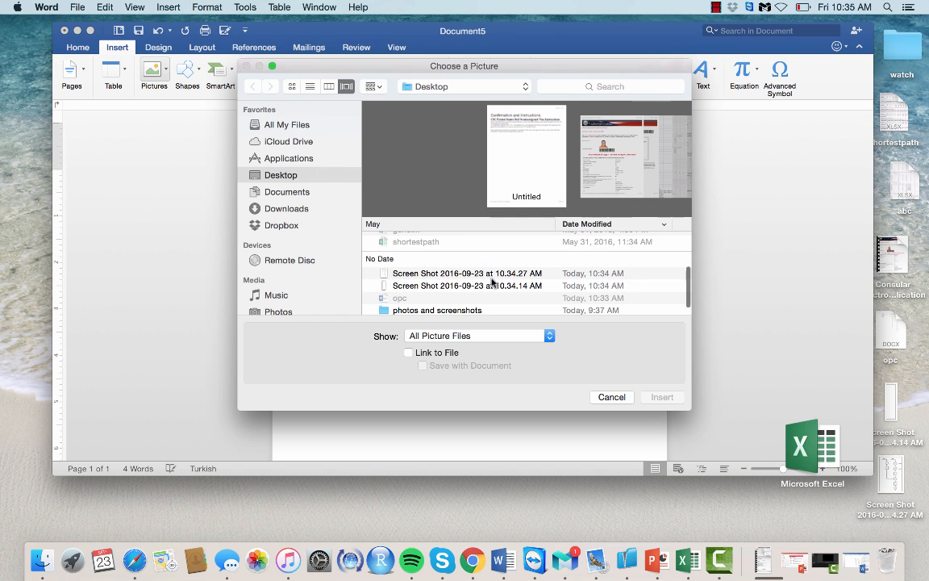
{"action": "double_click", "coordinate": [489, 274]}
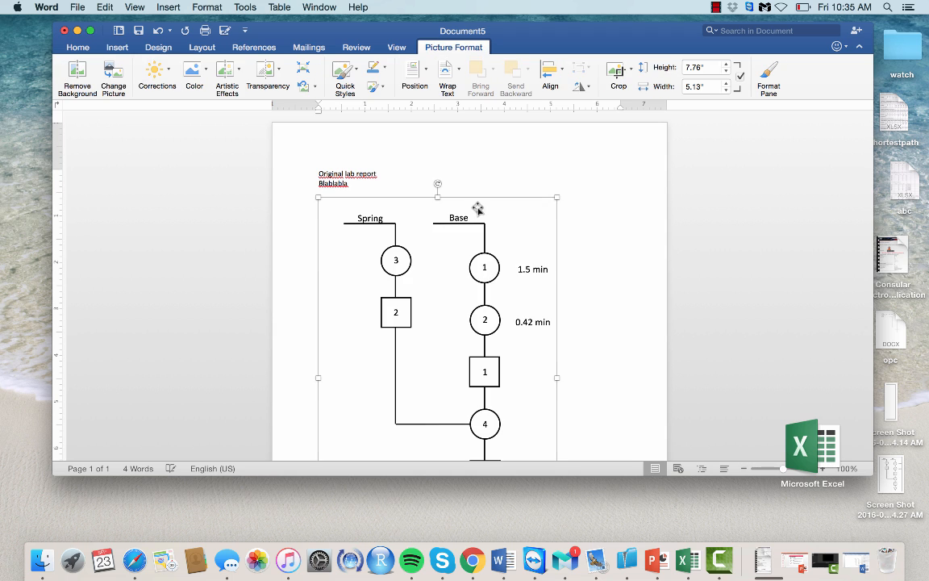
{"action": "scroll", "coordinate": [477, 208], "scroll_direction": "down", "scroll_amount": 3}
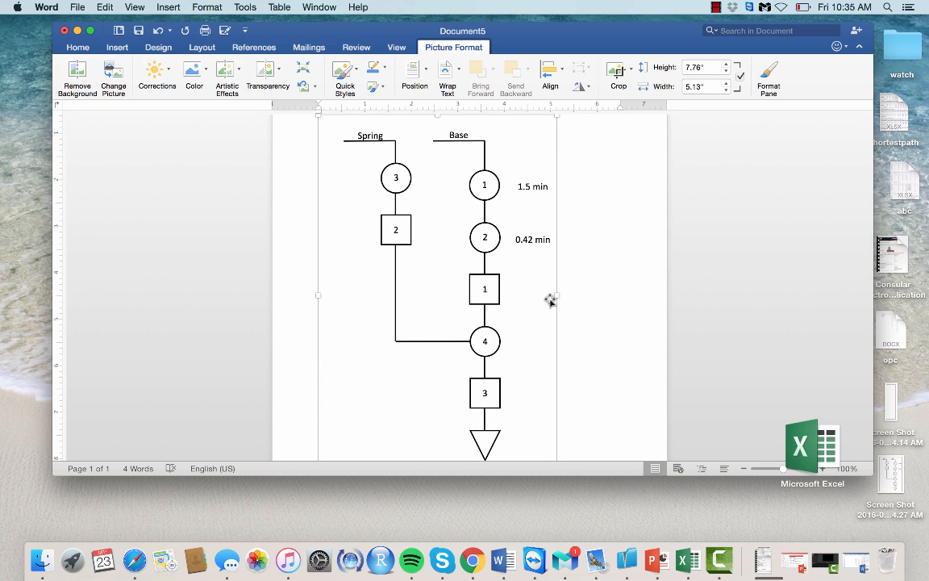
{"action": "scroll", "coordinate": [549, 300], "scroll_direction": "up", "scroll_amount": 2}
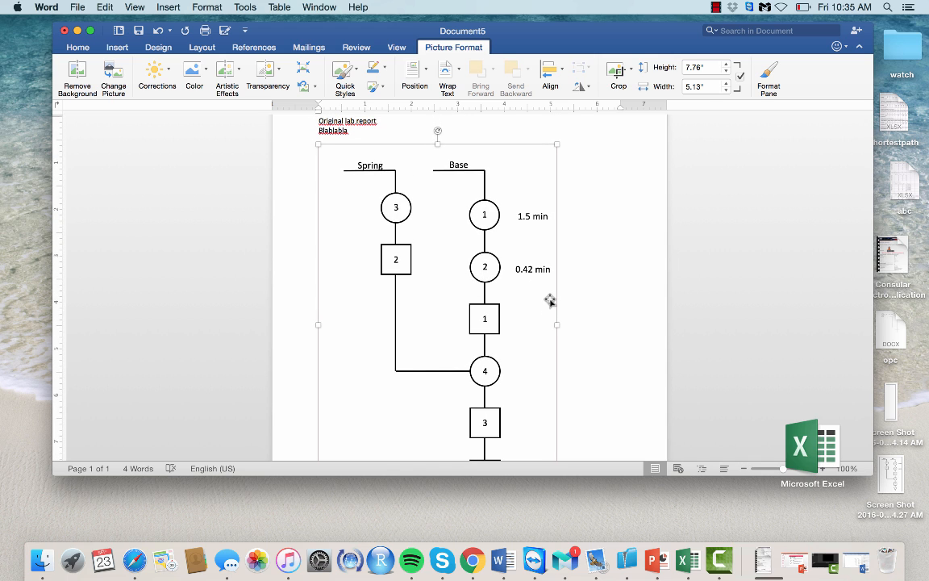
{"action": "left_click", "coordinate": [363, 129]}
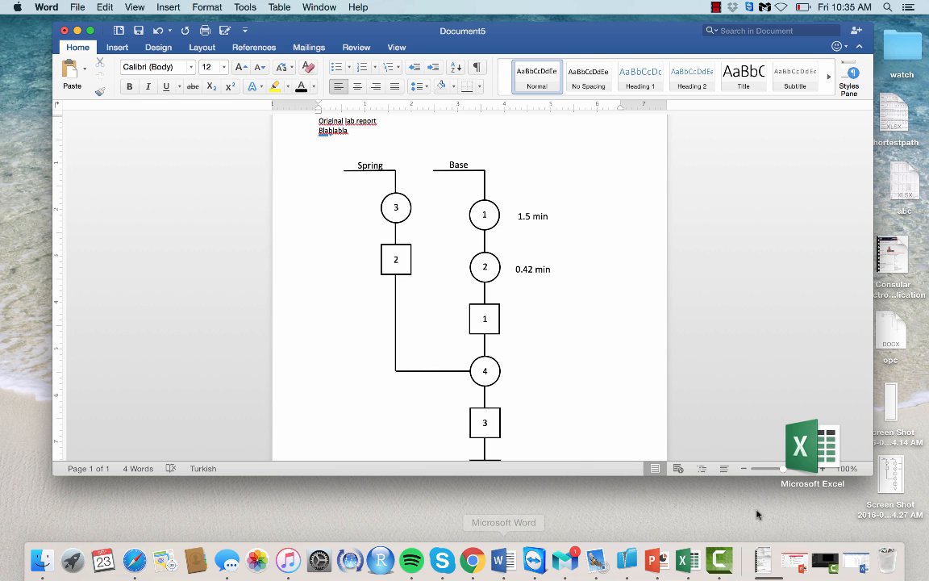
Step: Restore the opc document and enter the lines "Lkdvoşfişfv", "Mlvxlşdvxmşdvx" and "Mlvşl.sdv.cs" at the start of the page above the diagram
{"action": "left_click", "coordinate": [860, 562]}
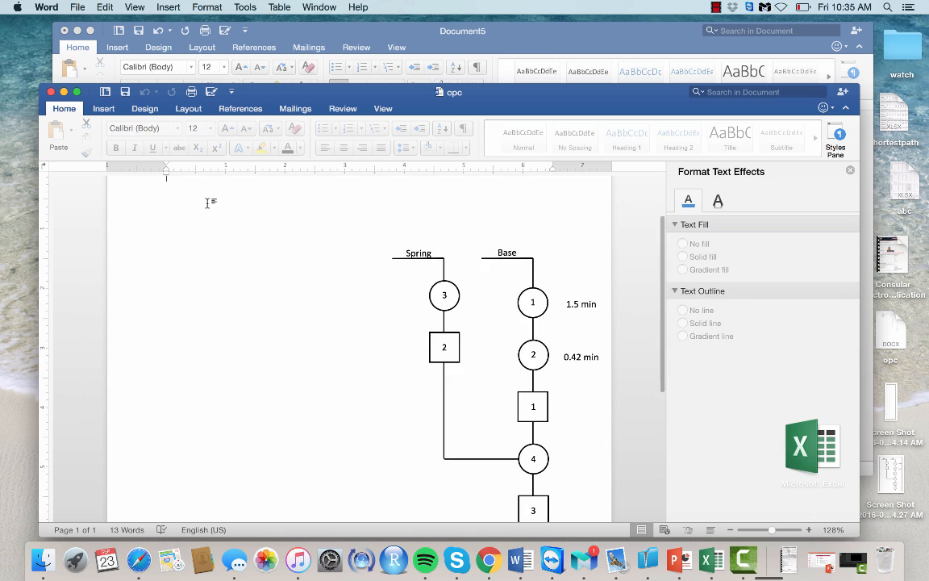
{"action": "left_click", "coordinate": [171, 194]}
{"action": "type", "text": "lkdvosfisfv"}
{"action": "key", "text": "Return"}
{"action": "type", "text": "mlvxlsdvxmsdvx"}
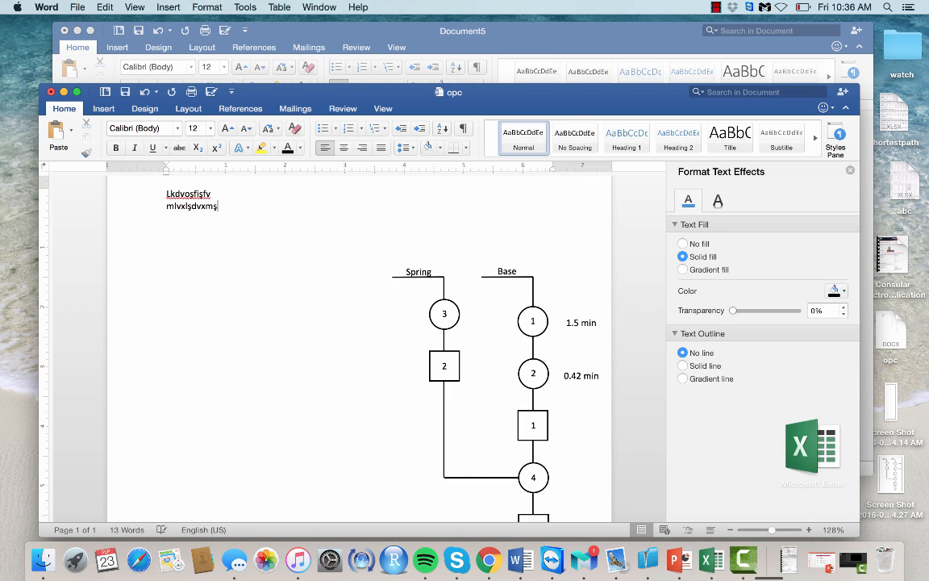
{"action": "key", "text": "Return"}
{"action": "type", "text": "mlvsl.sdv.cs"}
{"action": "key", "text": "Return"}
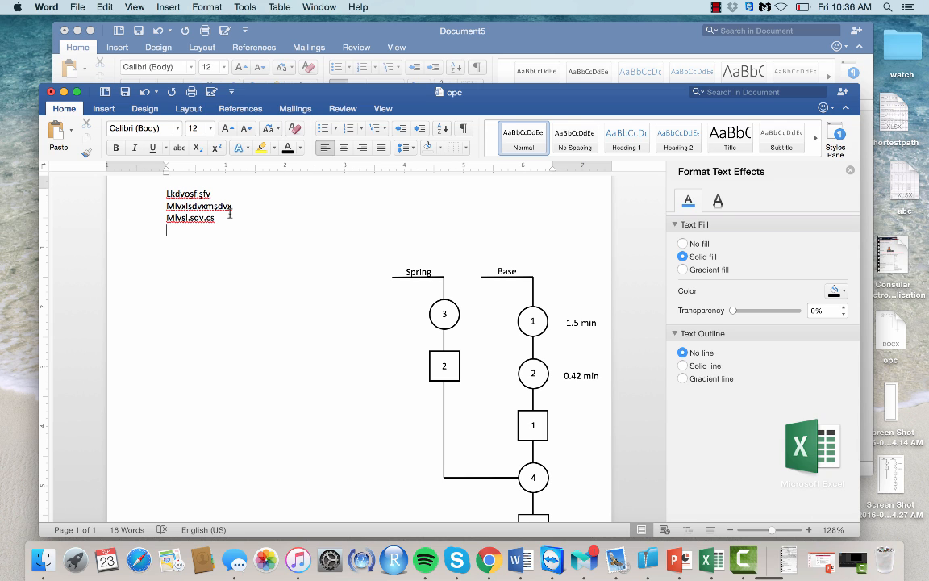
Step: Check the opc diagram's layout down to the final triangle, minimize that document and select the diagram picture in the lab report
{"action": "scroll", "coordinate": [229, 214], "scroll_direction": "down", "scroll_amount": 1}
{"action": "scroll", "coordinate": [230, 214], "scroll_direction": "down", "scroll_amount": 4}
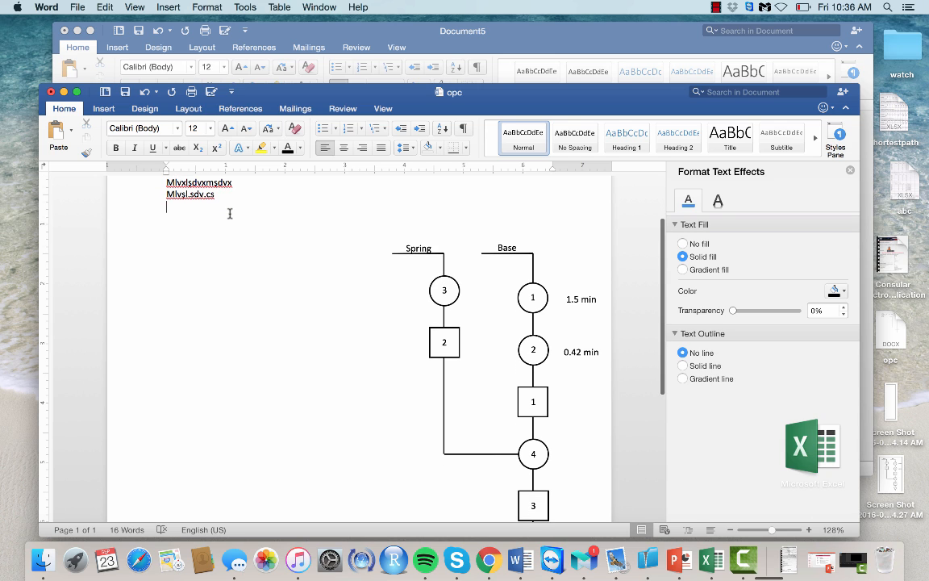
{"action": "scroll", "coordinate": [230, 213], "scroll_direction": "down", "scroll_amount": 2}
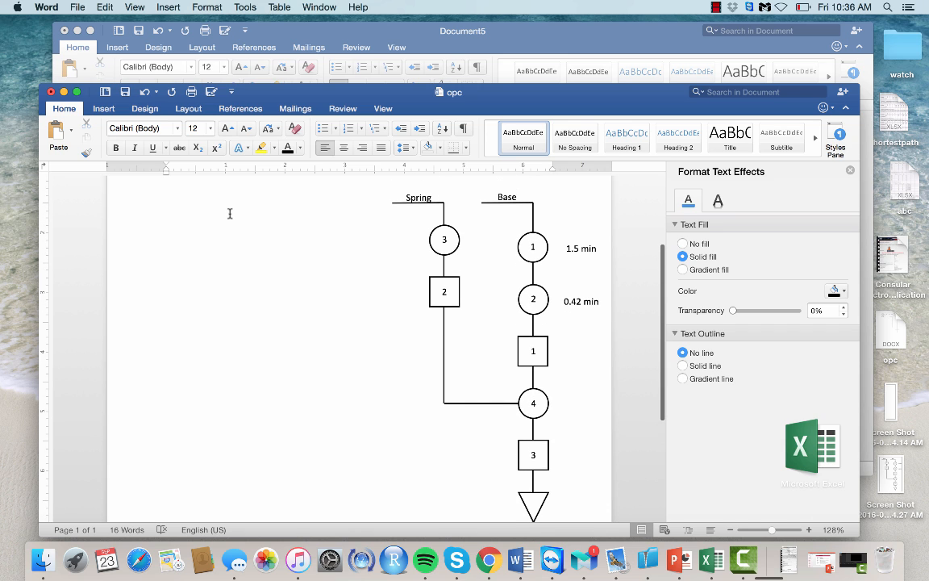
{"action": "scroll", "coordinate": [230, 214], "scroll_direction": "up", "scroll_amount": 1}
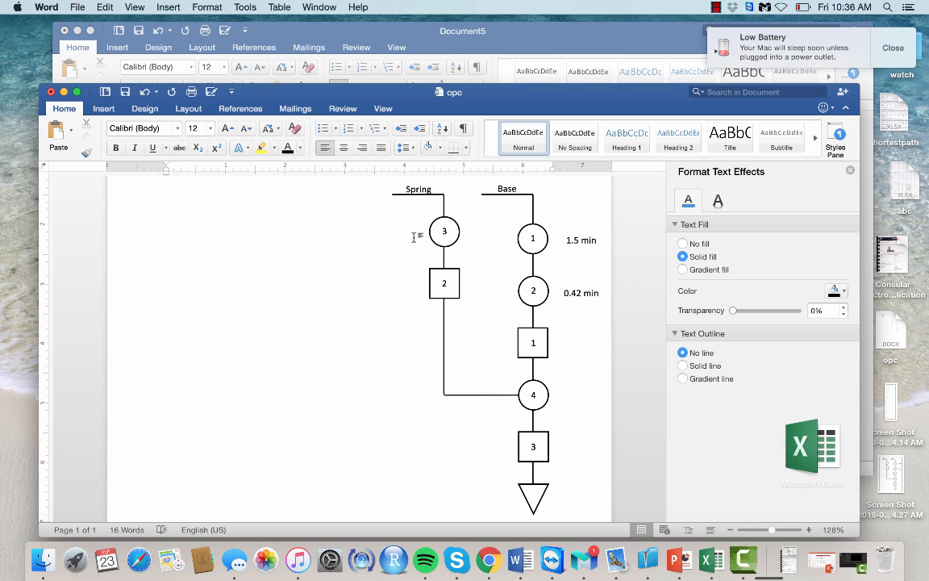
{"action": "left_click", "coordinate": [63, 91]}
{"action": "left_click", "coordinate": [415, 232]}
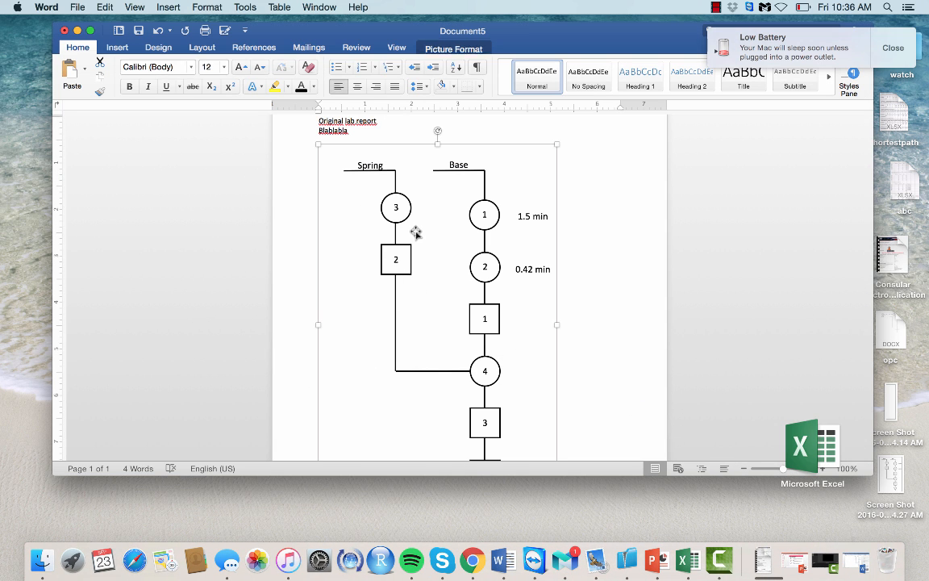